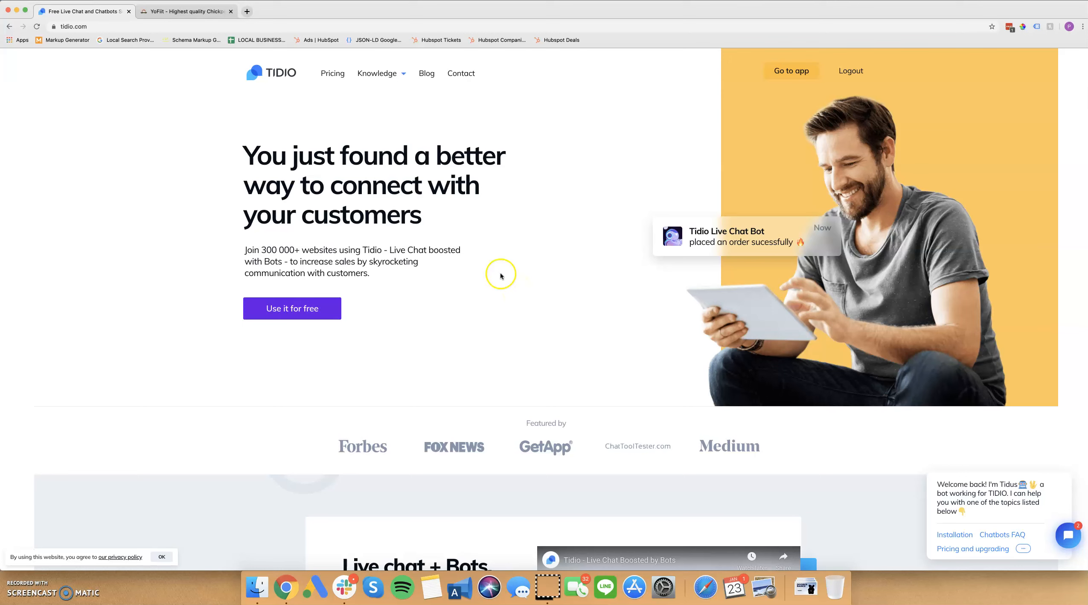
pyautogui.click(454, 207)
pyautogui.click(299, 309)
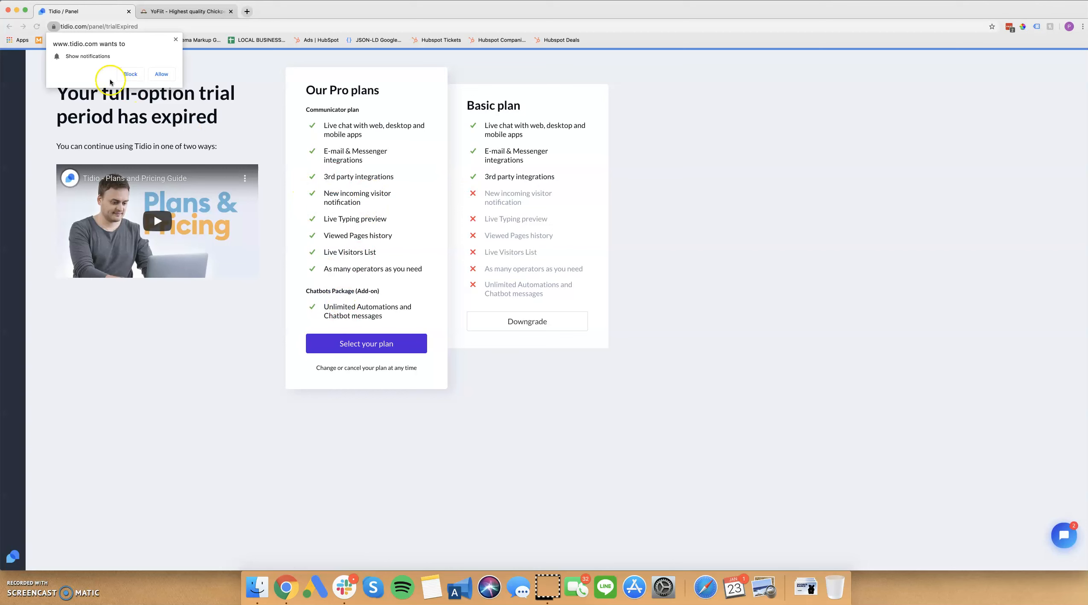
pyautogui.click(175, 39)
# Open tidio.com in an incognito window and start registering a free account by email.
pyautogui.moveTo(87, 27); pyautogui.dragTo(37, 25)
pyautogui.press('super+c')
pyautogui.press('super+shift+n')
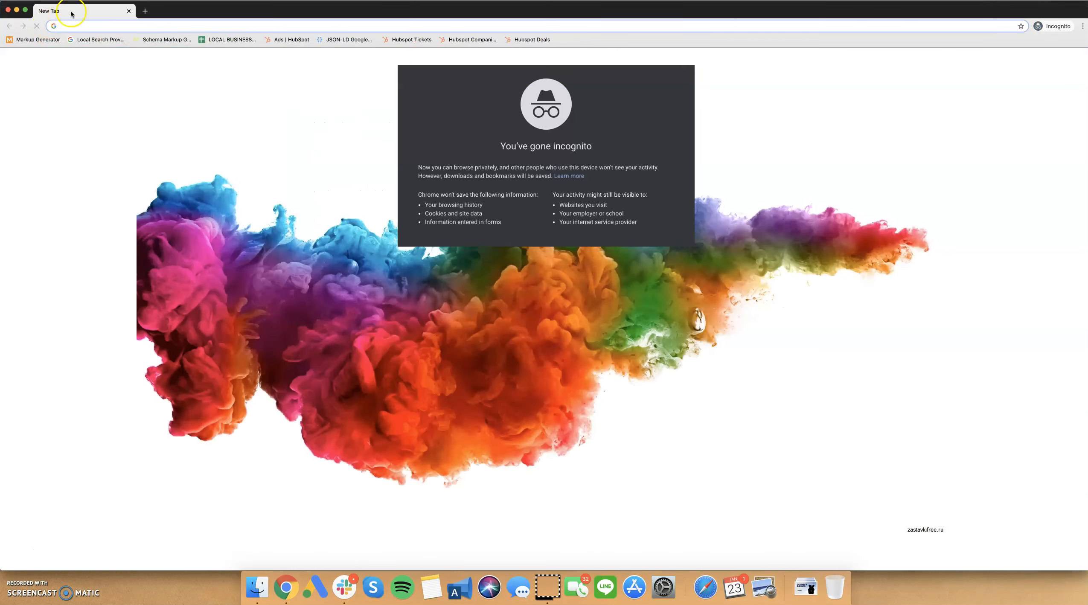
pyautogui.press('super+v')
pyautogui.press('Return')
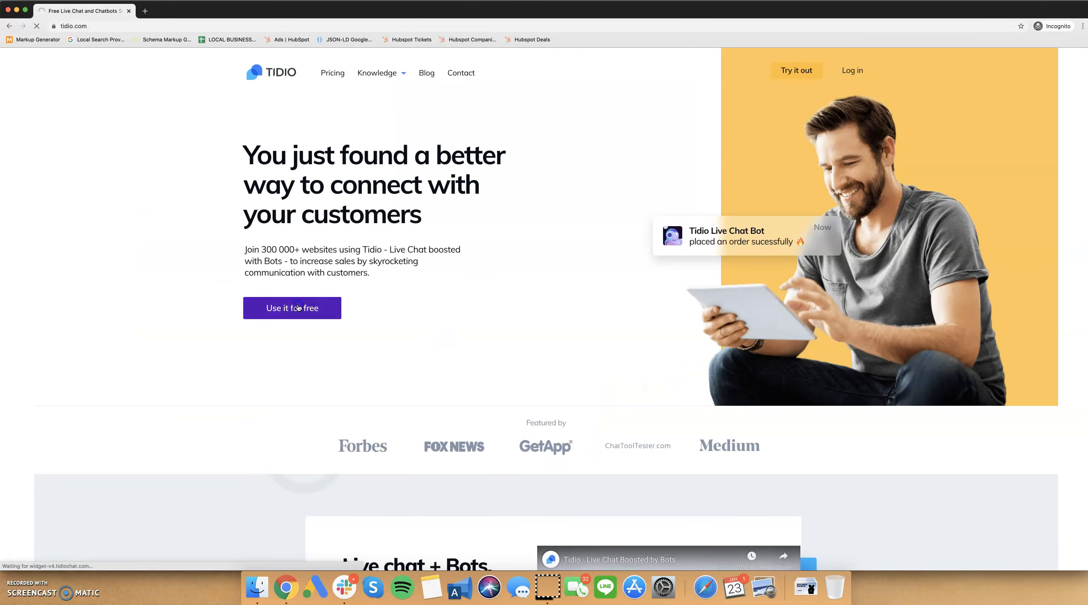
pyautogui.click(298, 308)
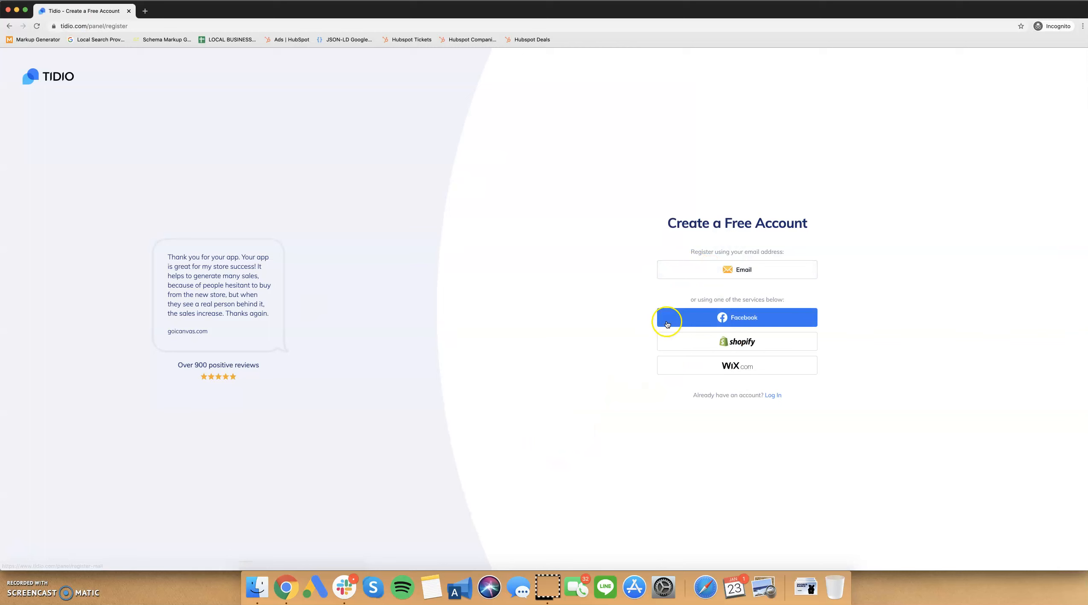
pyautogui.click(676, 278)
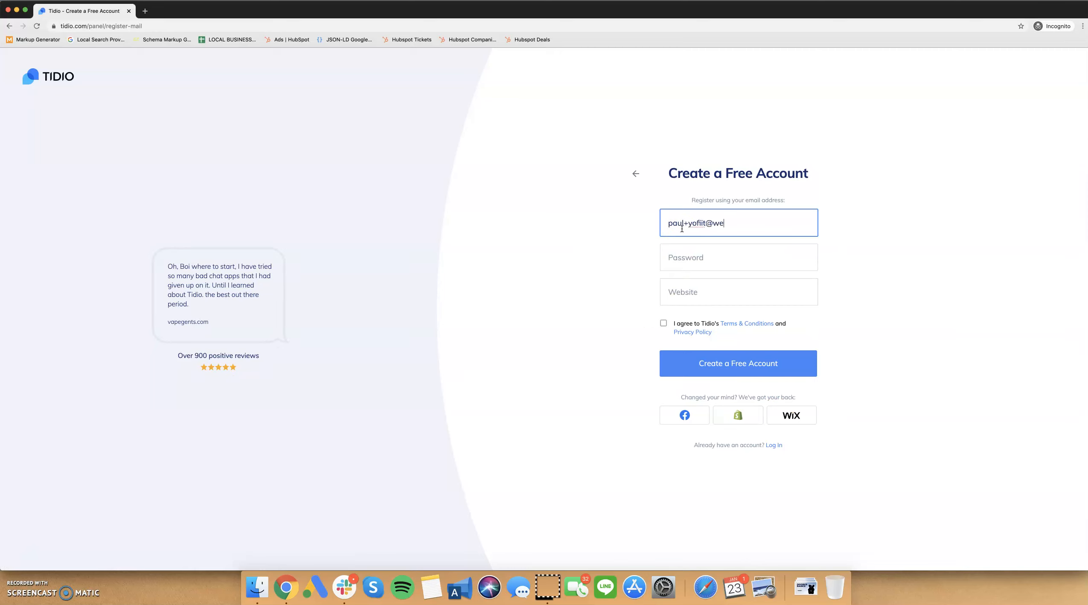
# Enter the account's email address and the account password in the registration form.
pyautogui.press('Tab')
pyautogui.write('••••')
pyautogui.press('Tab')
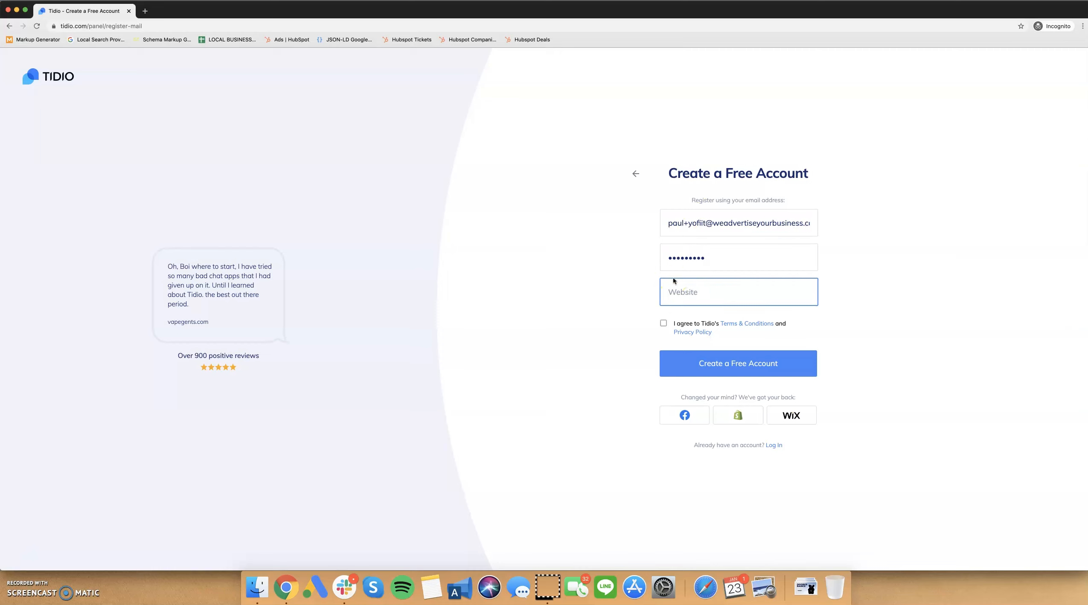
pyautogui.press('super+t')
pyautogui.write('yofiit.com')
pyautogui.press('Return')
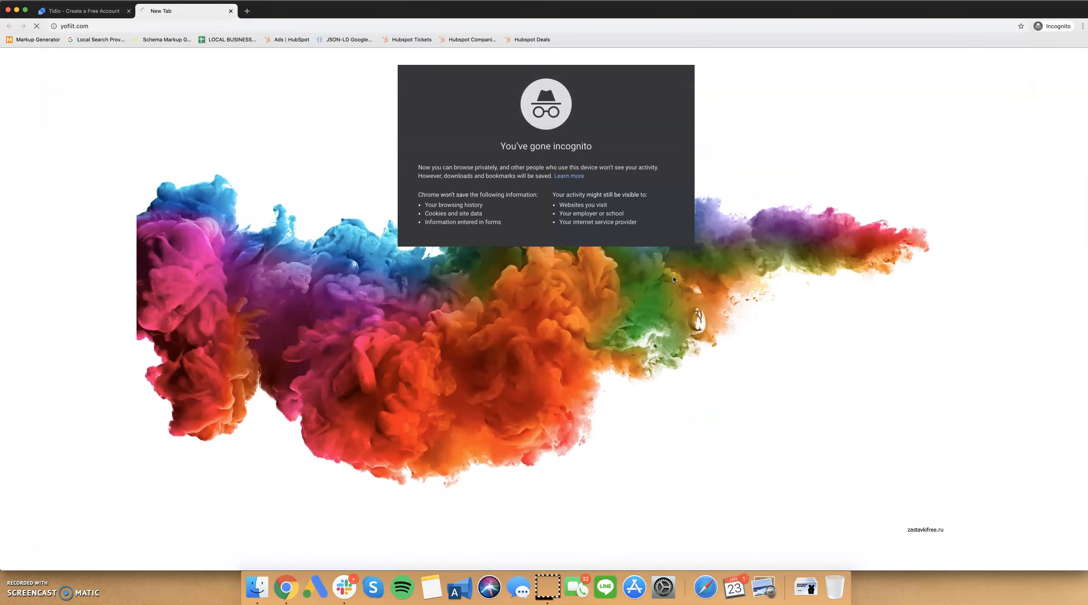
pyautogui.click(344, 25)
pyautogui.press('super+c')
pyautogui.press('super+alt+Left')
pyautogui.press('super+v')
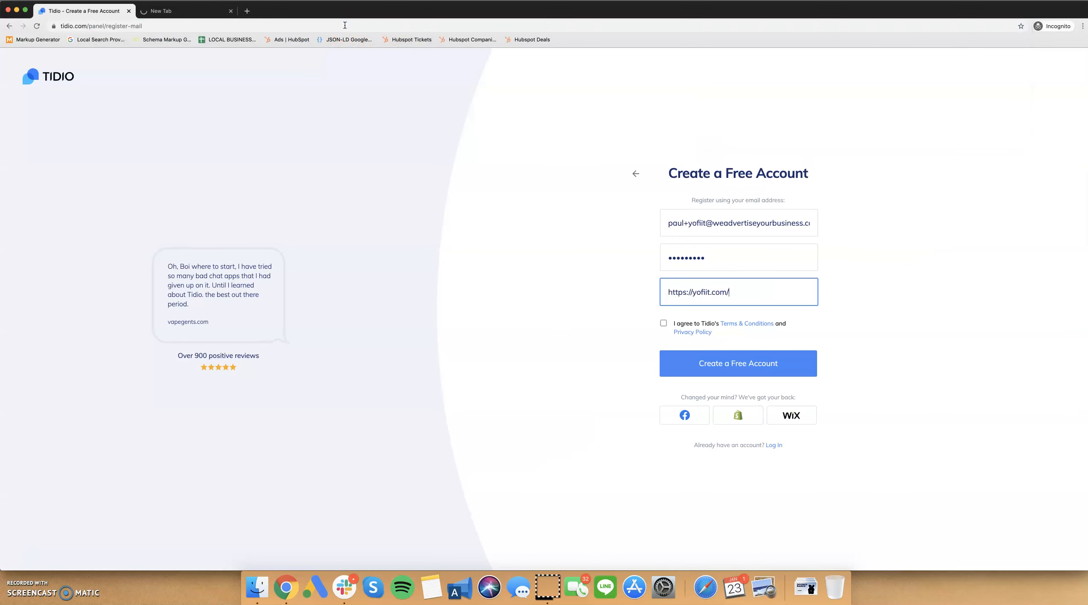
# Agree to Tidio's Terms & Conditions and Privacy Policy and create the free account.
pyautogui.click(663, 323)
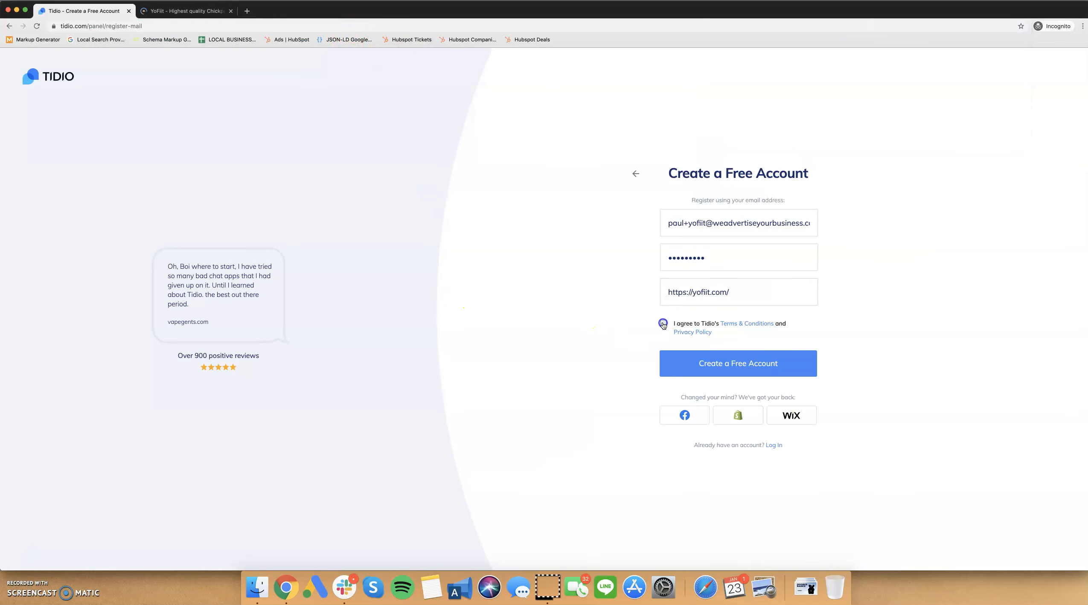
pyautogui.click(687, 364)
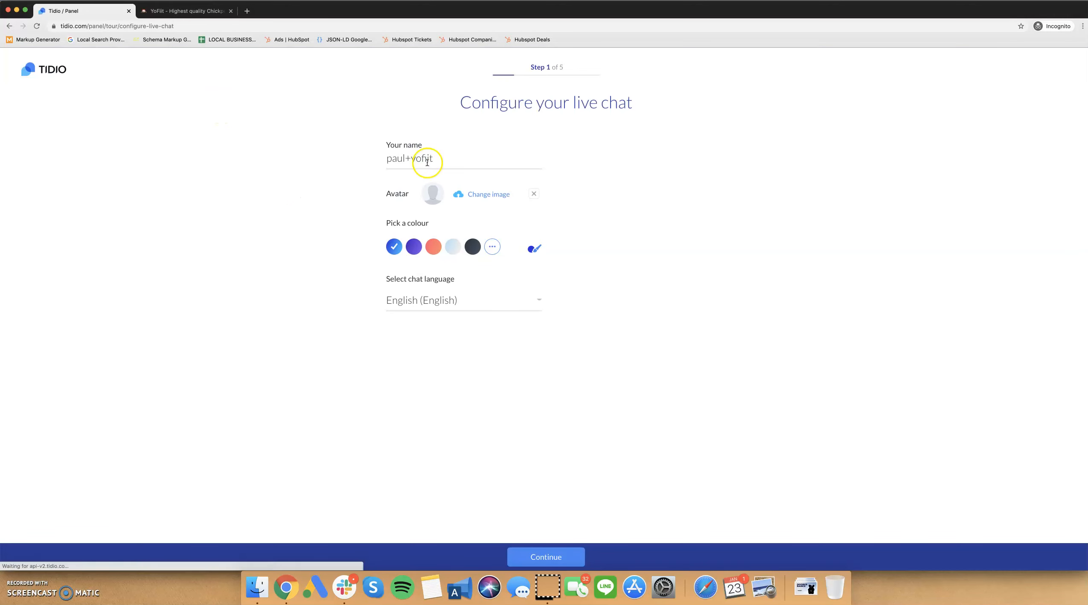
# Replace the prefilled name in the live chat configuration with the chat operator's first name.
pyautogui.click(432, 161)
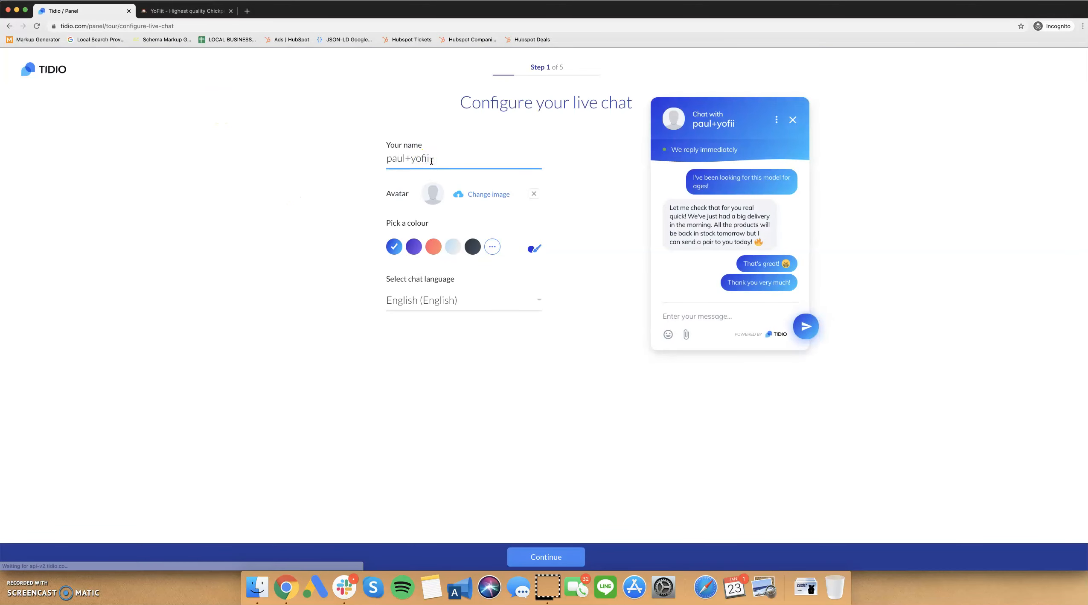
pyautogui.press('super+BackSpace')
pyautogui.write('Mari')
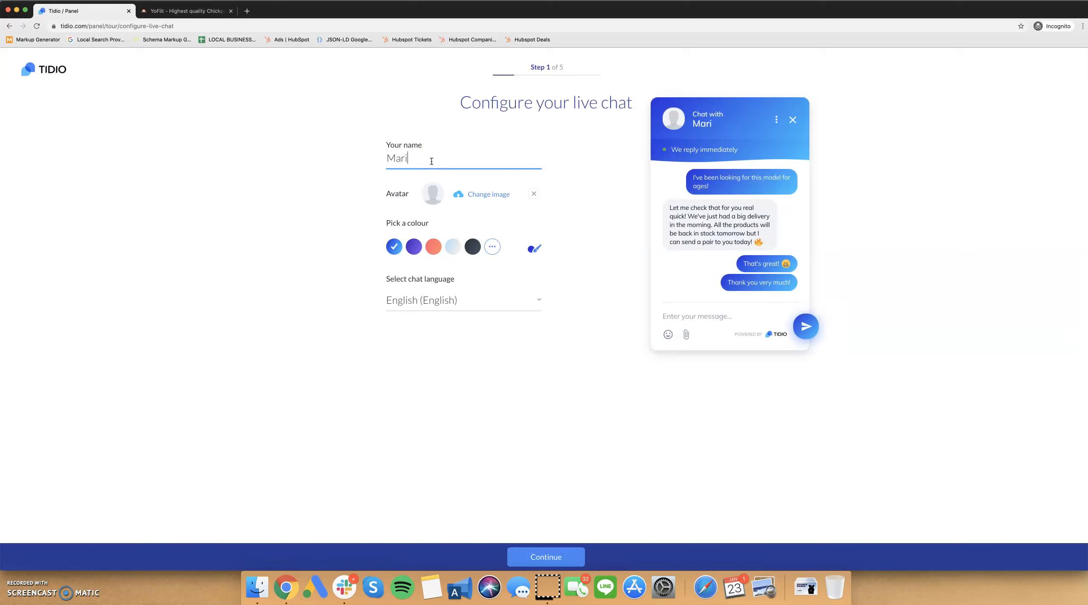
pyautogui.click(327, 191)
# Check the YoFiit site's colours, choose the matching teal-green gradient for the chat, and continue to the account information.
pyautogui.click(170, 11)
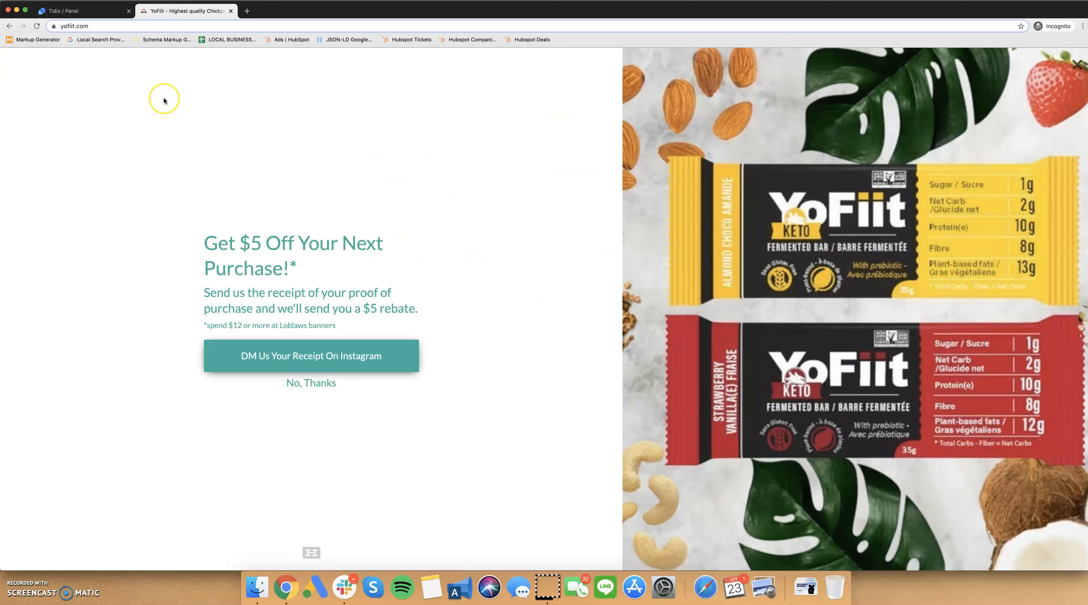
pyautogui.press('super+1')
pyautogui.click(492, 247)
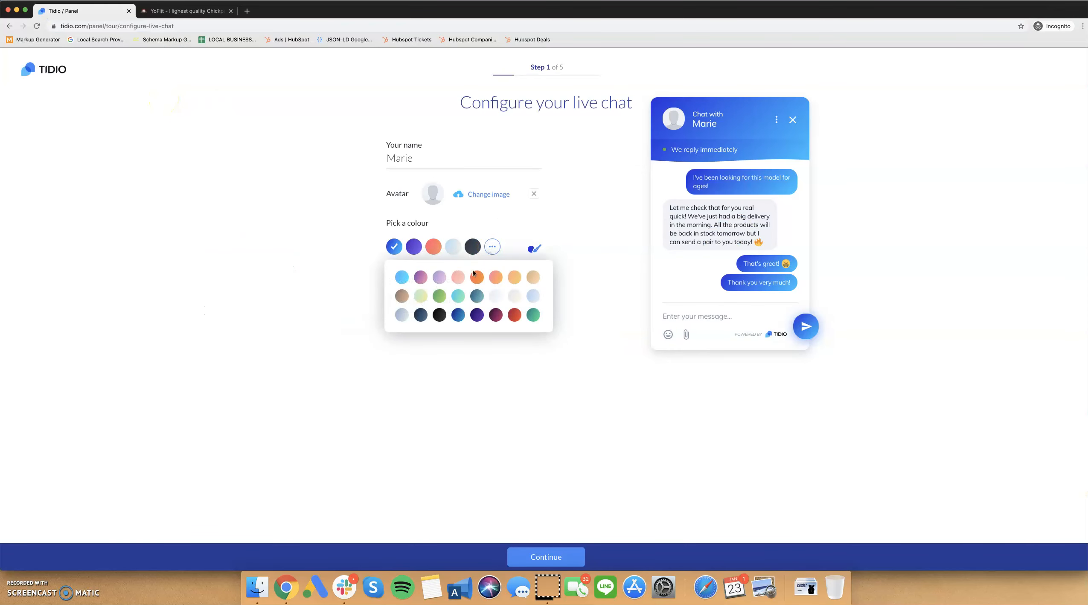
pyautogui.click(534, 316)
pyautogui.click(284, 302)
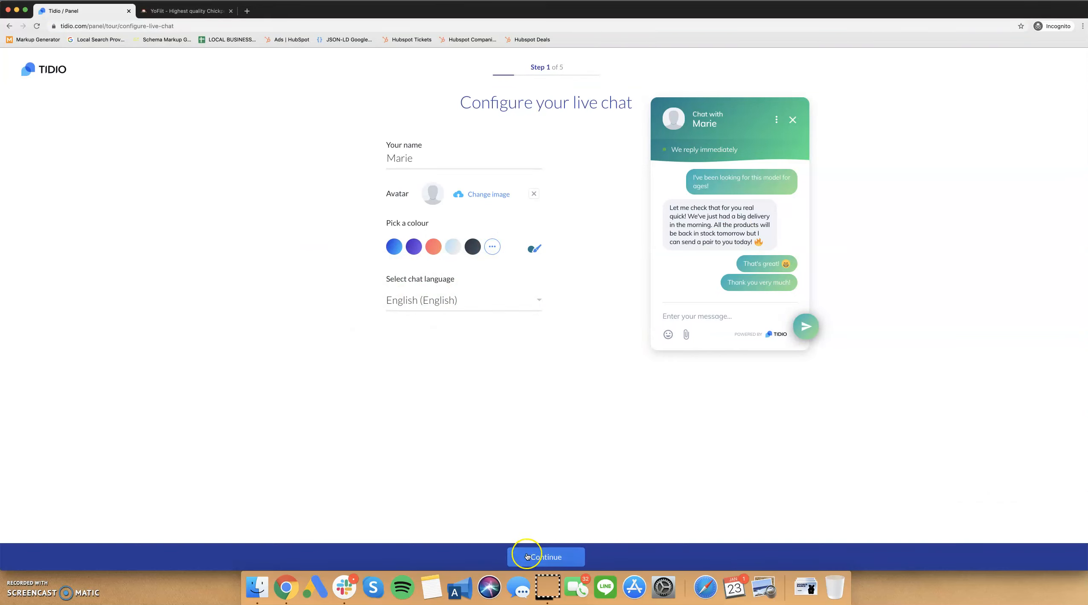
pyautogui.click(546, 556)
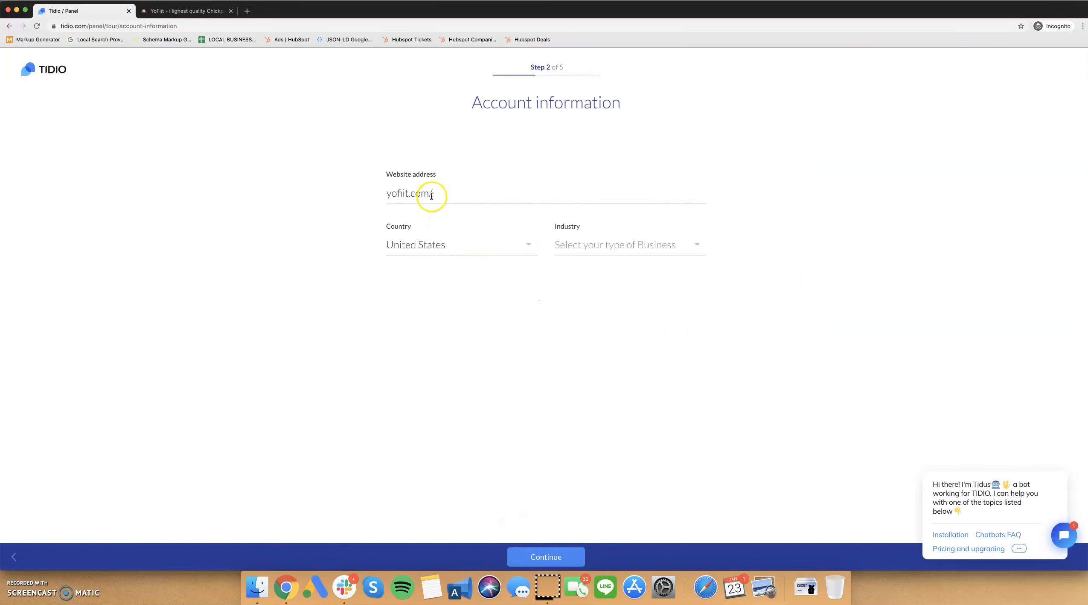
# Set the account's industry to Restaurants & Food and continue to the first chatbot setup.
pyautogui.click(612, 246)
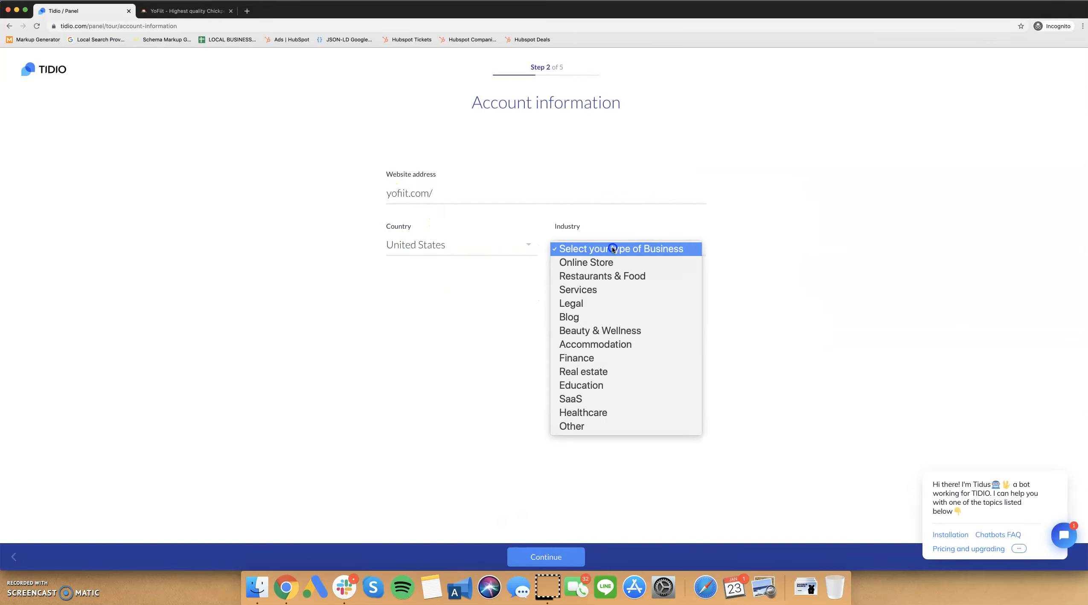
pyautogui.click(607, 276)
pyautogui.click(554, 556)
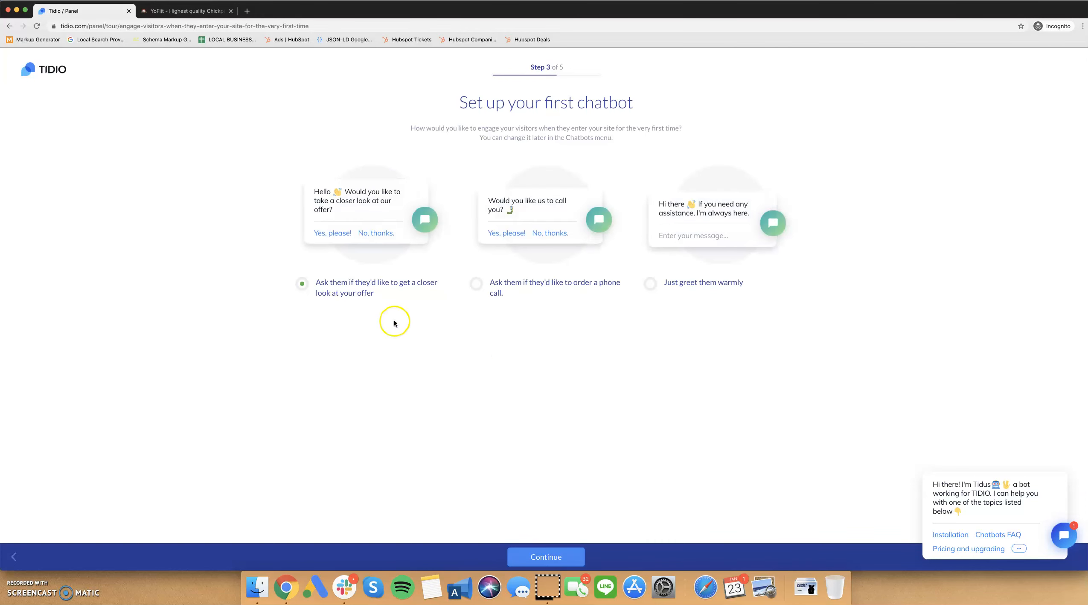
# Keep the chatbot that offers a closer look at the offer with its default welcoming message, and proceed to code installation.
pyautogui.click(539, 555)
pyautogui.click(539, 552)
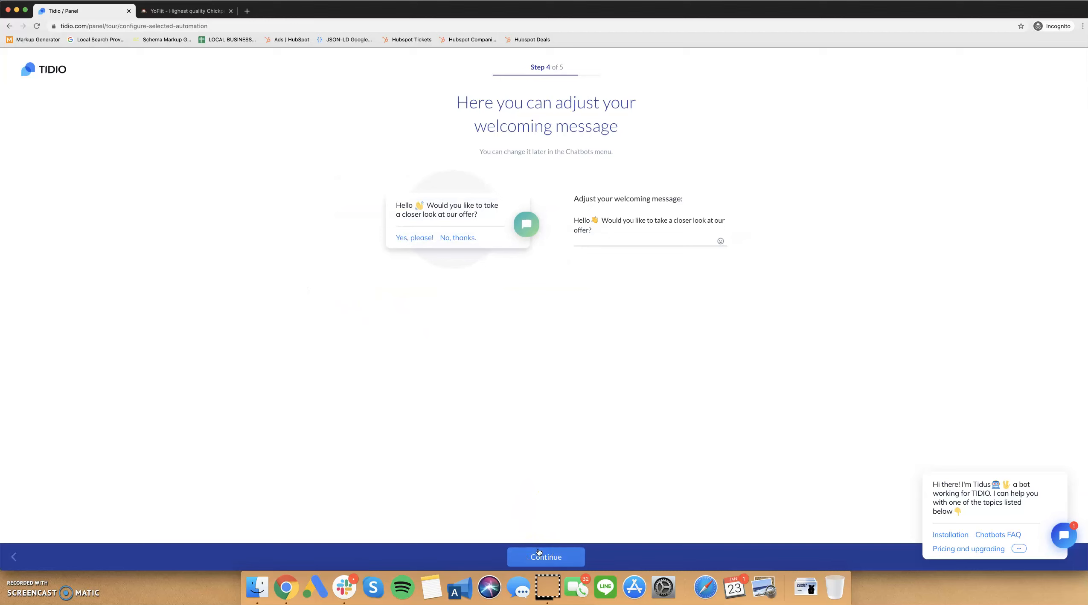
pyautogui.click(576, 555)
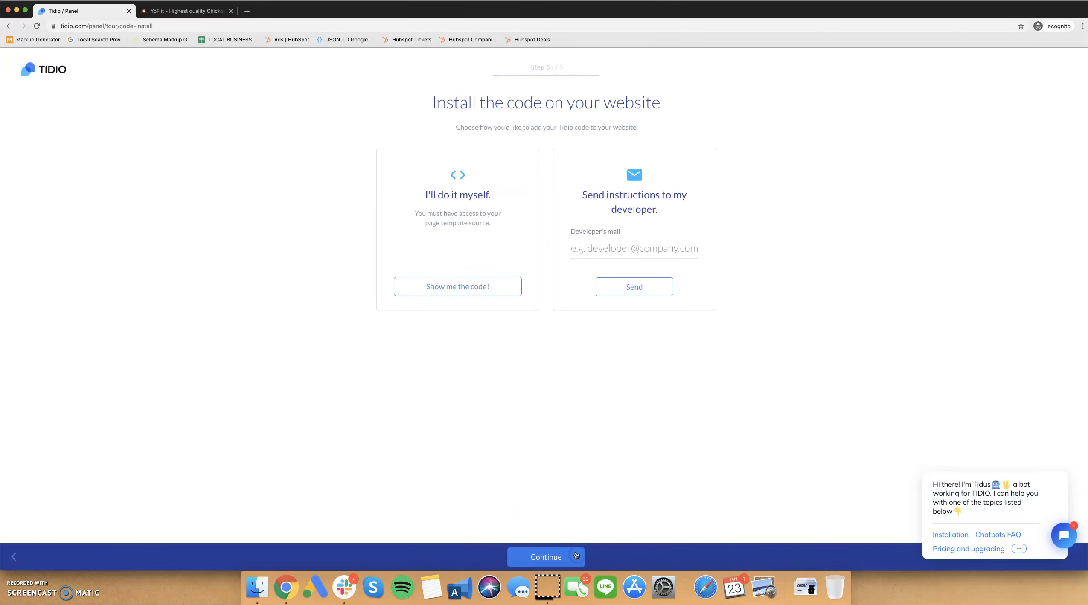
# Choose to install the code yourself and copy the Tidio script from the WordPress instructions.
pyautogui.click(486, 281)
pyautogui.click(487, 192)
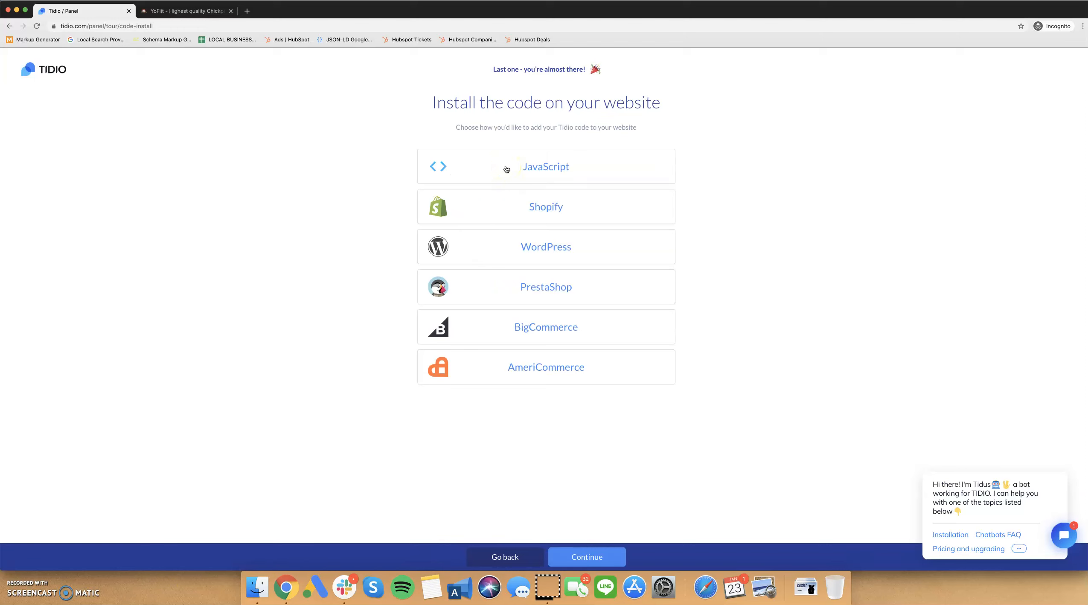
pyautogui.click(496, 254)
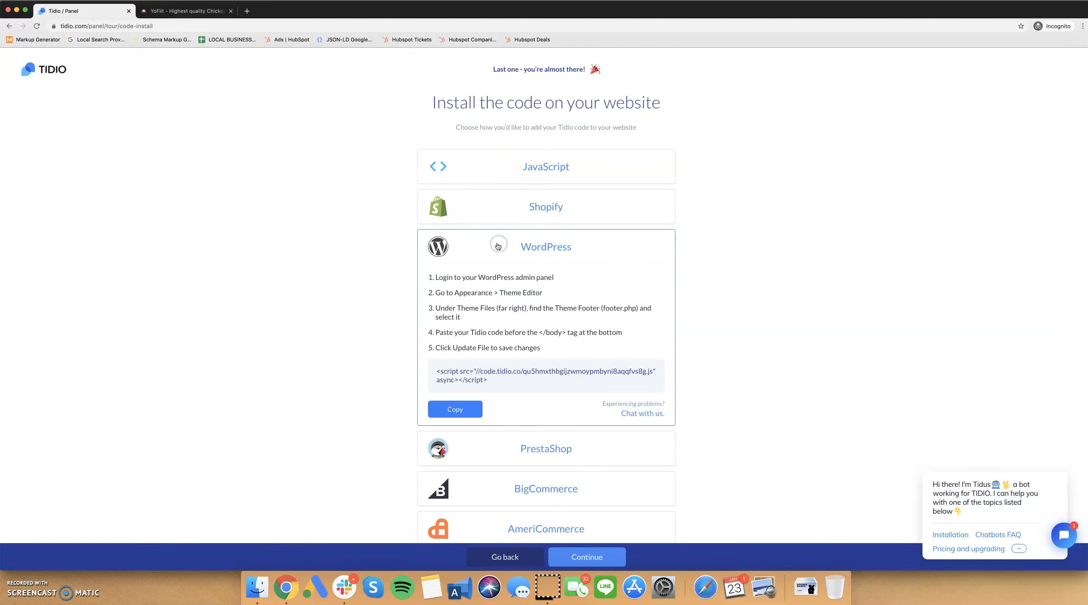
pyautogui.click(465, 379)
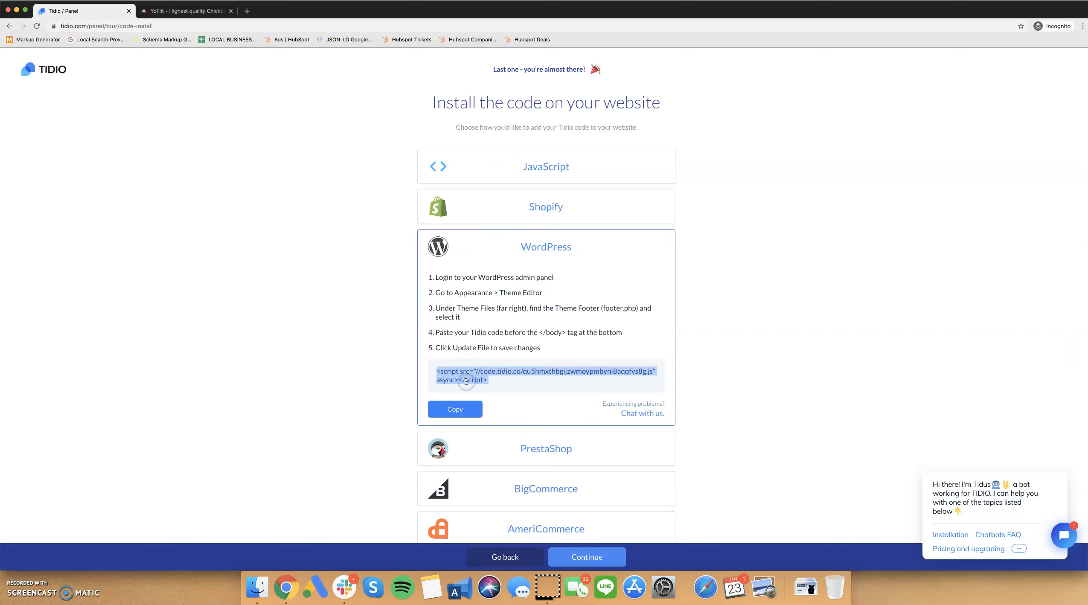
pyautogui.click(458, 411)
# Expand the JavaScript installation instructions and examine the script to place before the closing body tag.
pyautogui.click(471, 171)
pyautogui.click(472, 218)
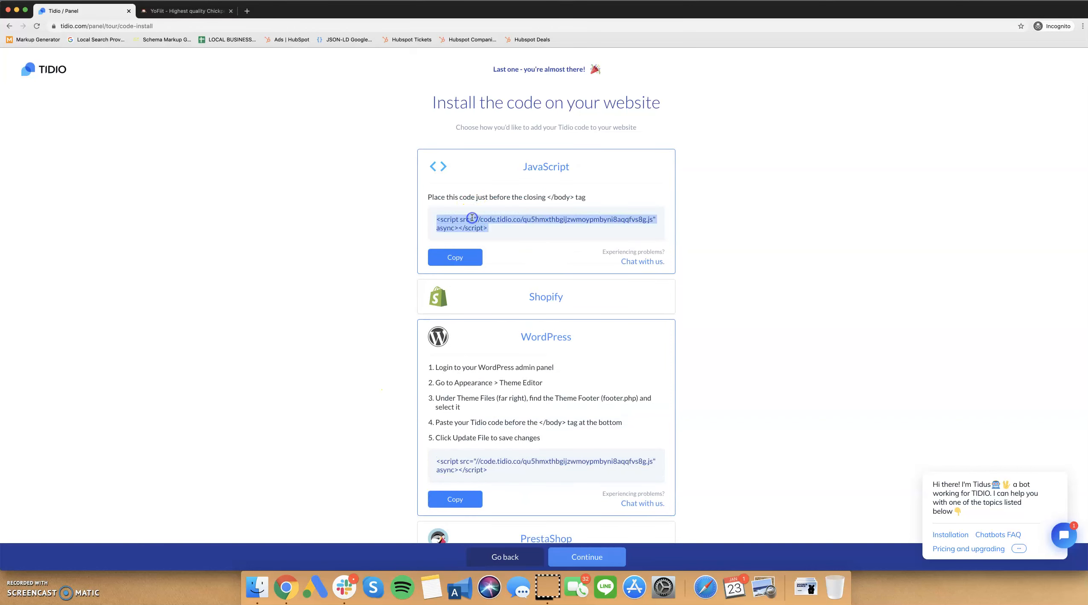
pyautogui.click(391, 230)
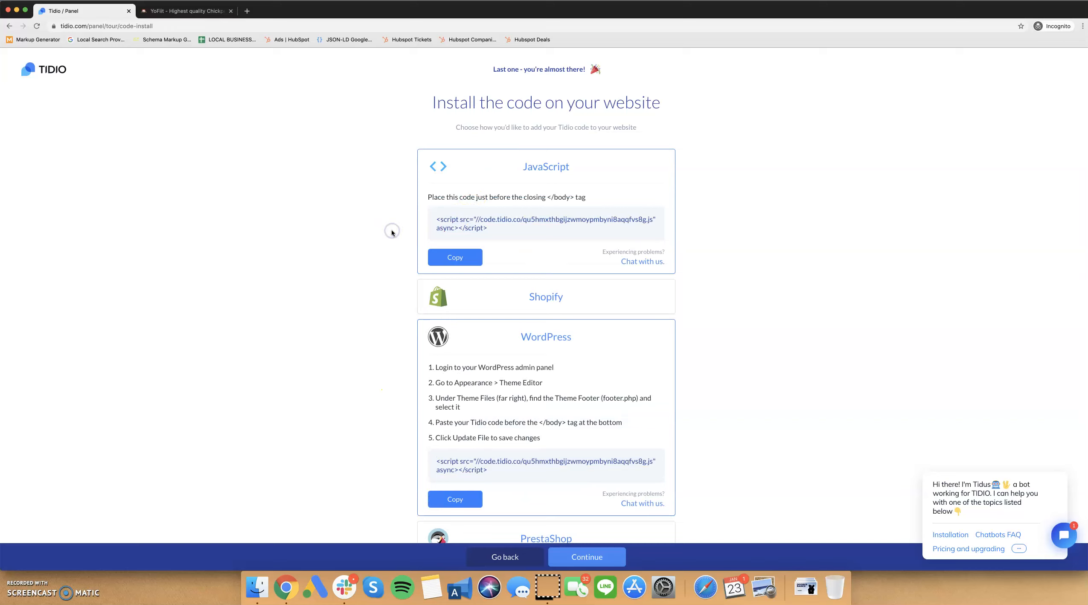
pyautogui.hotkey('ctrl', 'Tab')
pyautogui.click(138, 26)
pyautogui.write('/wp-admin')
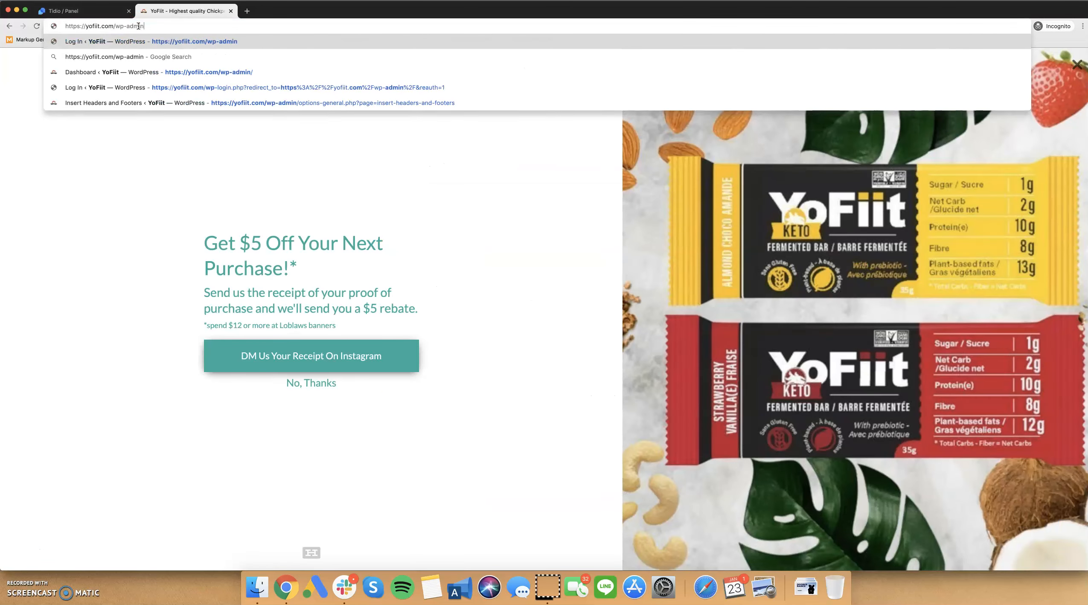
pyautogui.press('Return')
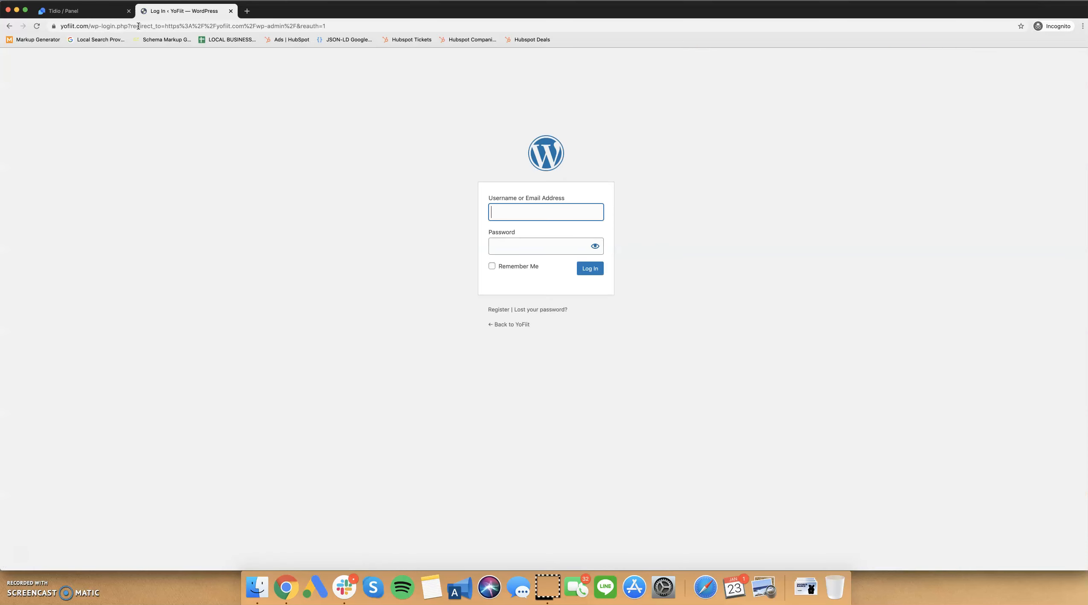
pyautogui.click(519, 203)
pyautogui.click(505, 210)
pyautogui.click(443, 215)
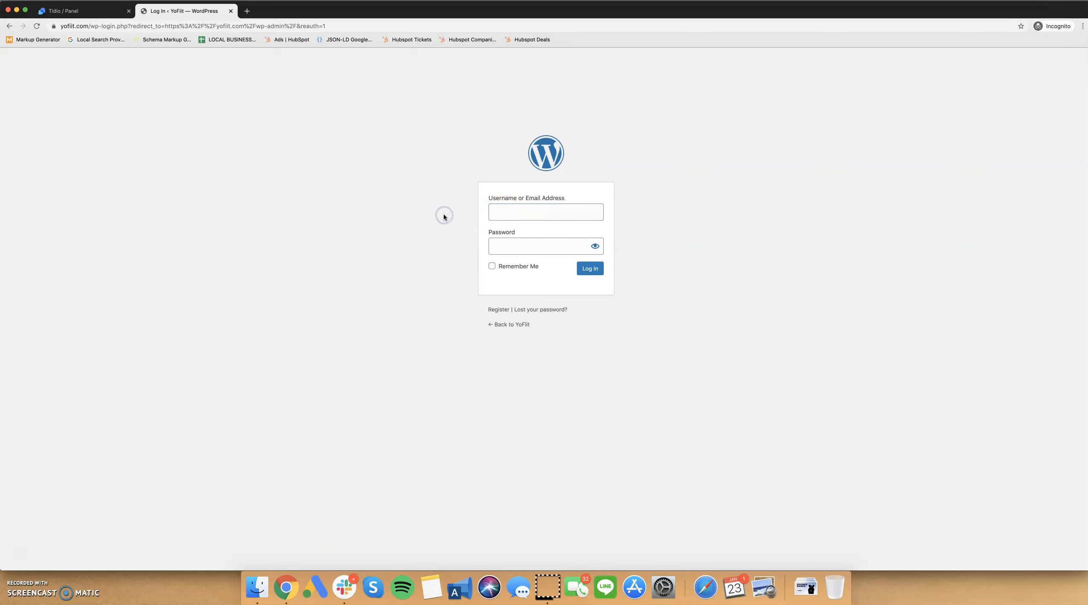
pyautogui.click(230, 13)
# Switch to the regular browser window, open yofiit.com/wp-admin in the YoFiit tab, and close the old Tidio tab.
pyautogui.hotkey('ctrl', 'Up')
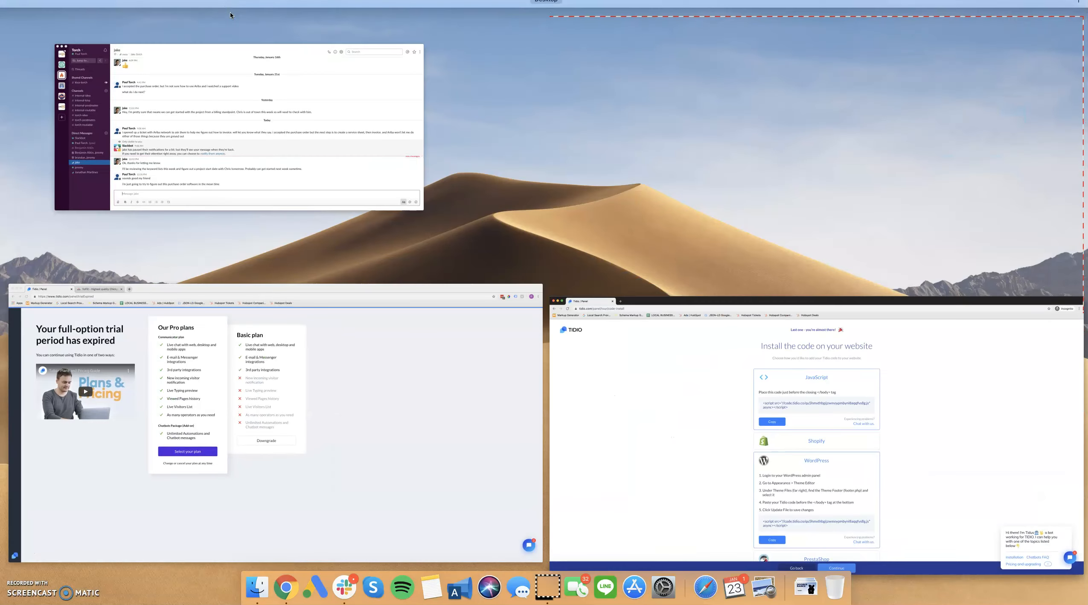
pyautogui.click(213, 333)
pyautogui.click(219, 11)
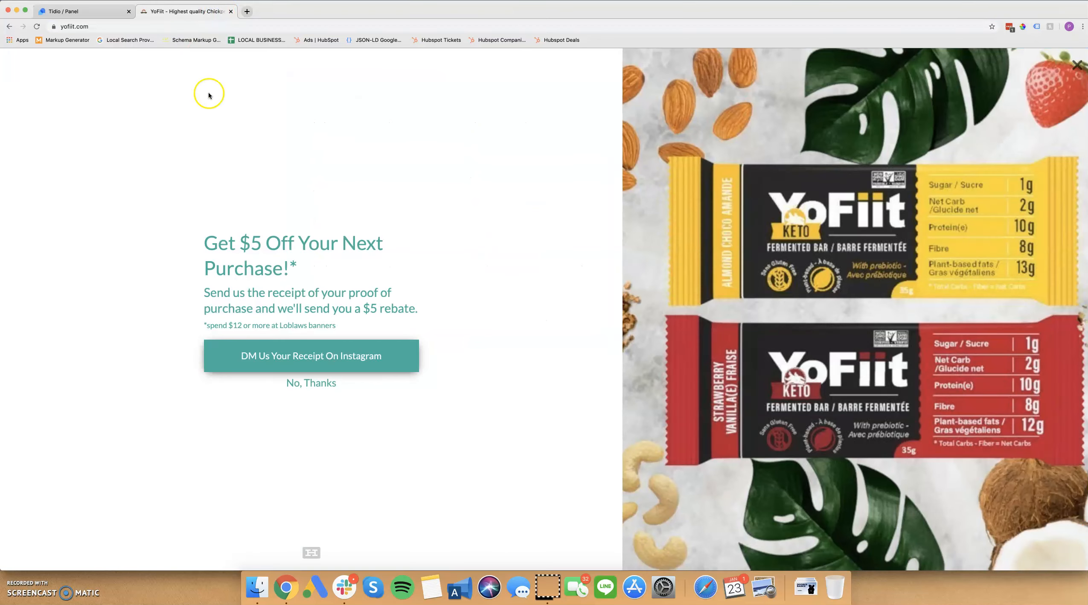
pyautogui.click(206, 23)
pyautogui.write('/wp-admin')
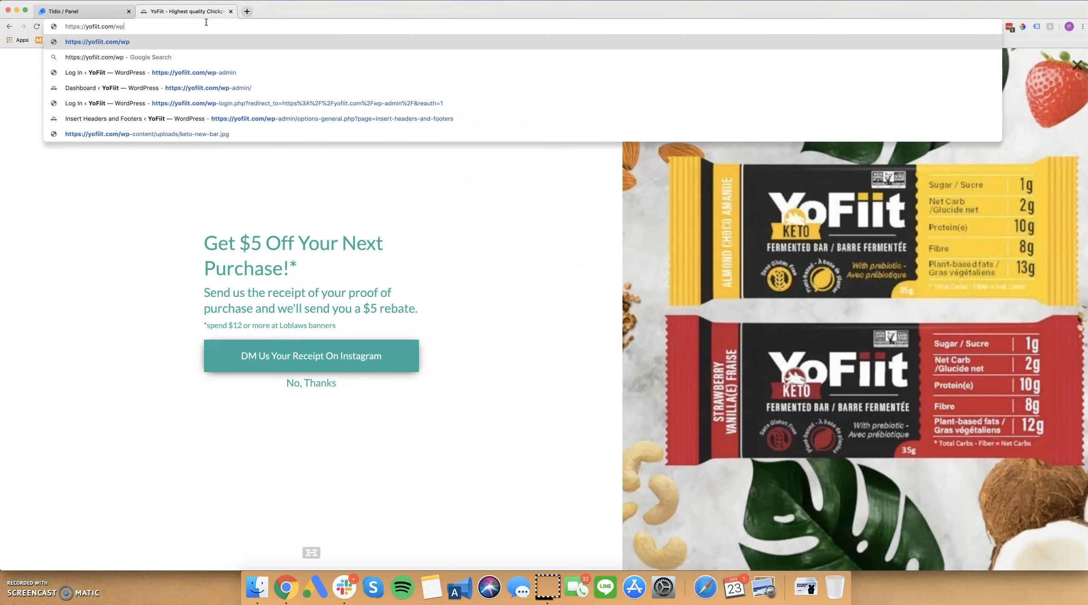
pyautogui.press('Return')
pyautogui.click(129, 11)
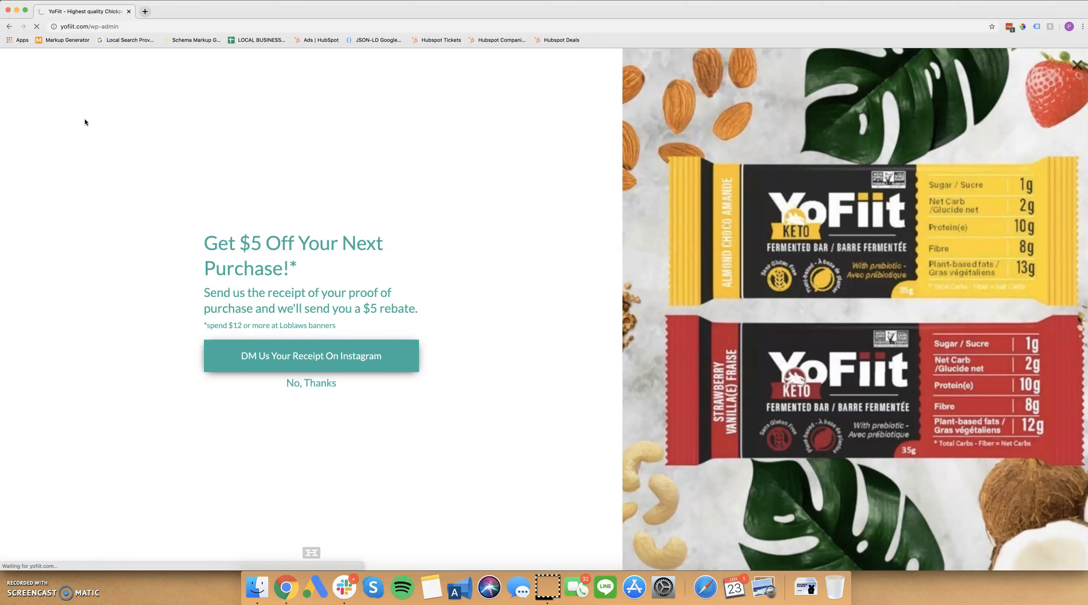
pyautogui.click(90, 27)
pyautogui.click(90, 27)
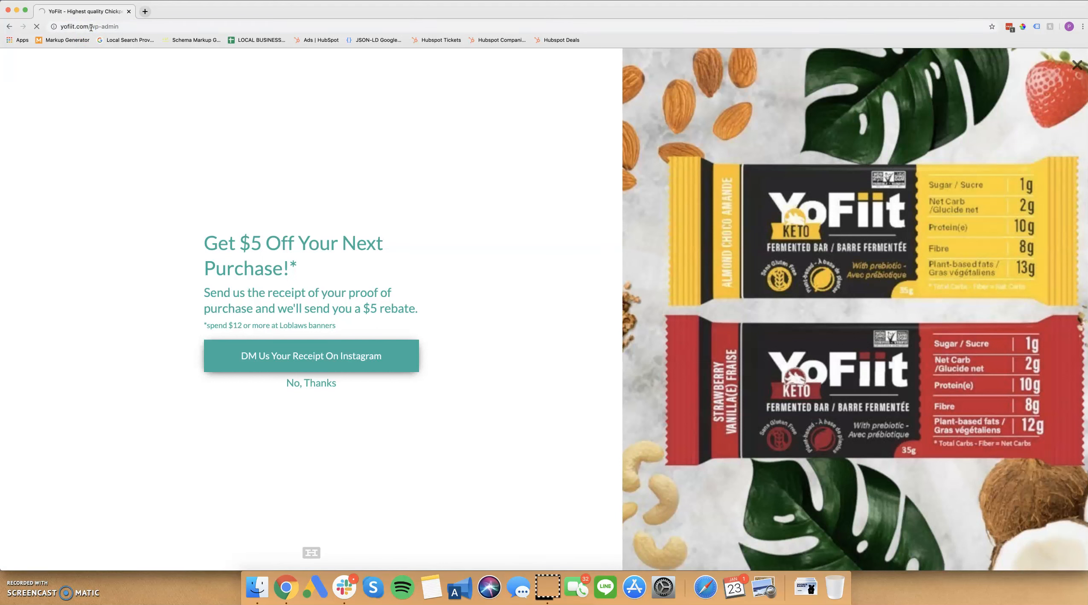
pyautogui.click(91, 28)
pyautogui.click(104, 27)
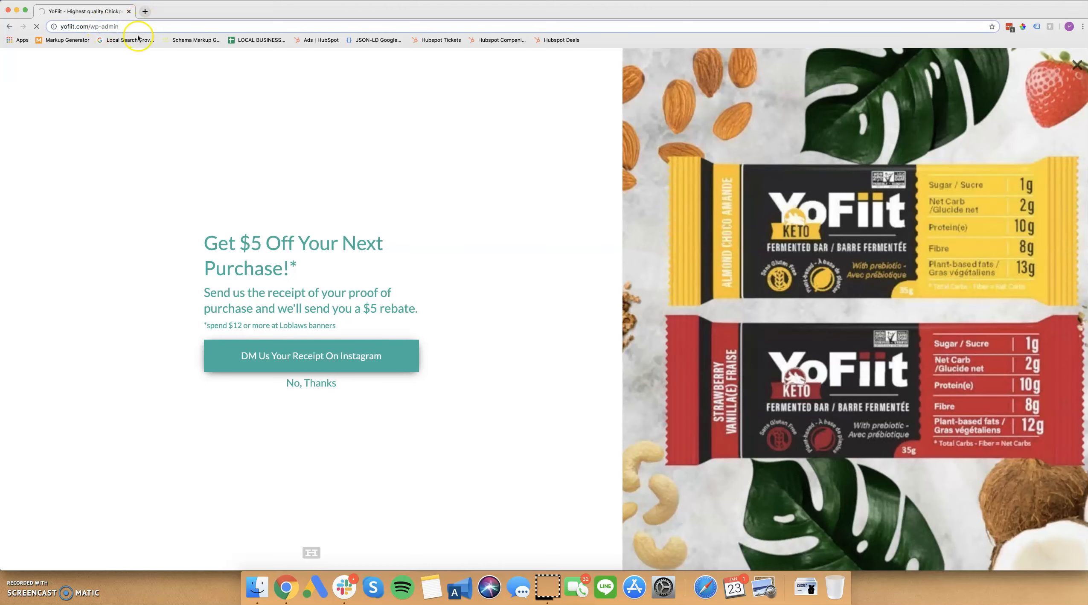
pyautogui.hotkey('ctrl', 'Up')
pyautogui.click(658, 312)
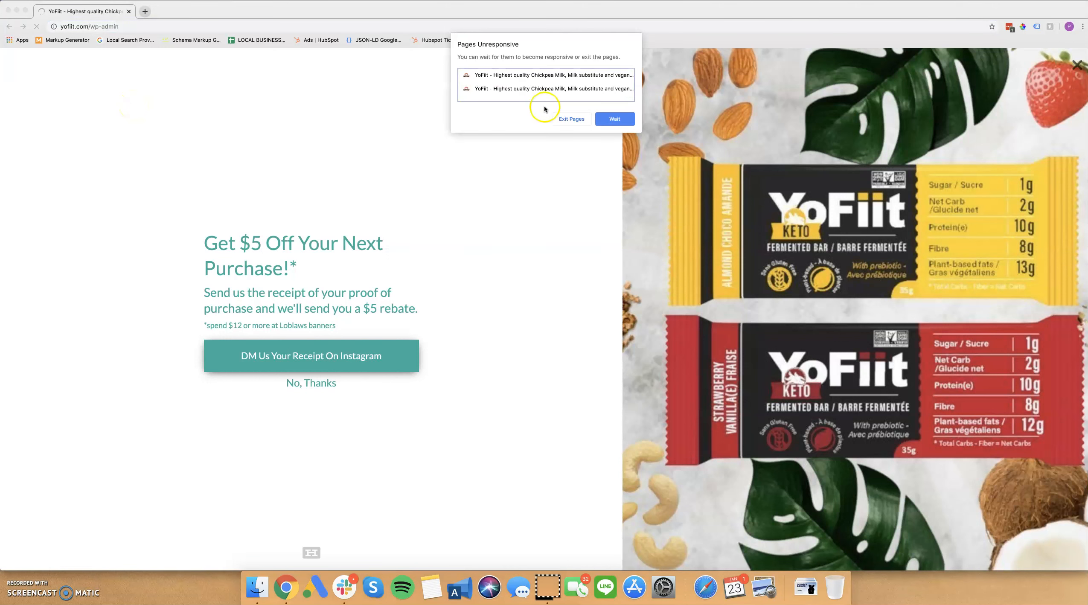
# Wait for the unresponsive YoFiit page to load, and log in to the WordPress admin with the prefilled credentials.
pyautogui.click(604, 119)
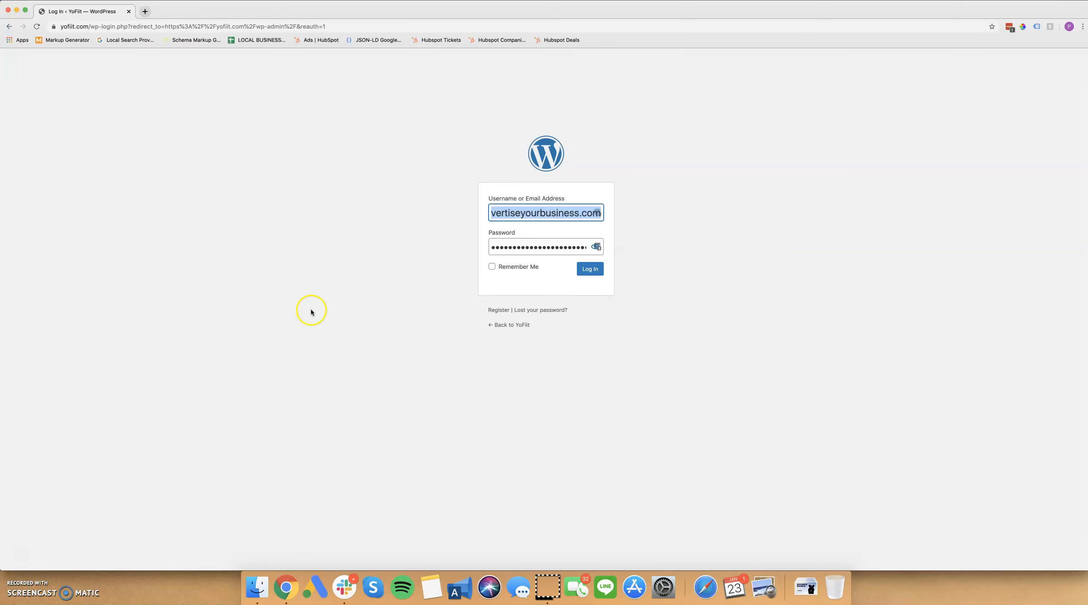
pyautogui.click(579, 269)
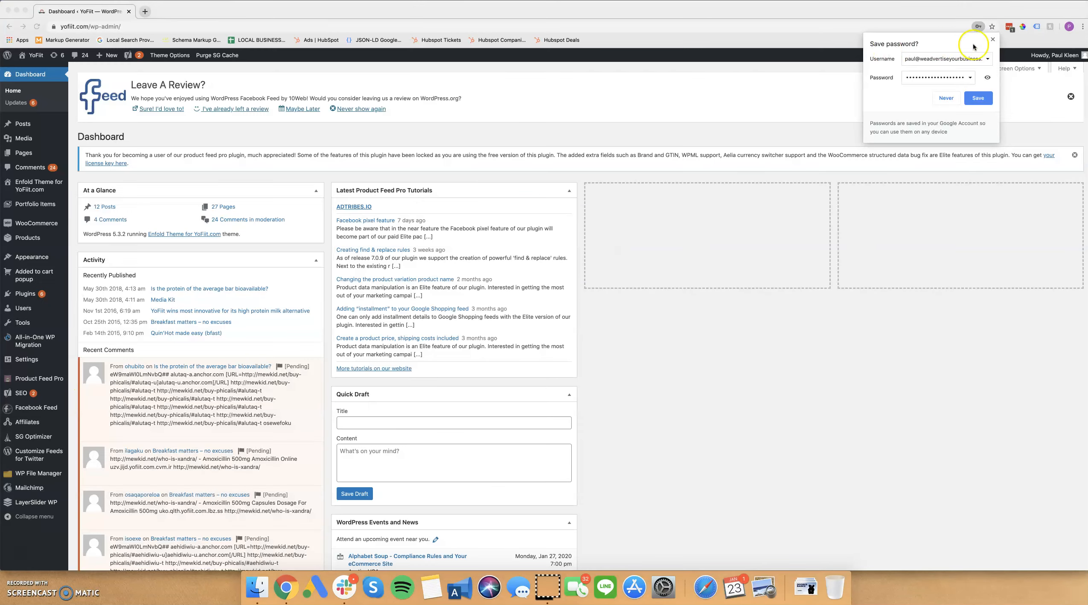
pyautogui.click(991, 40)
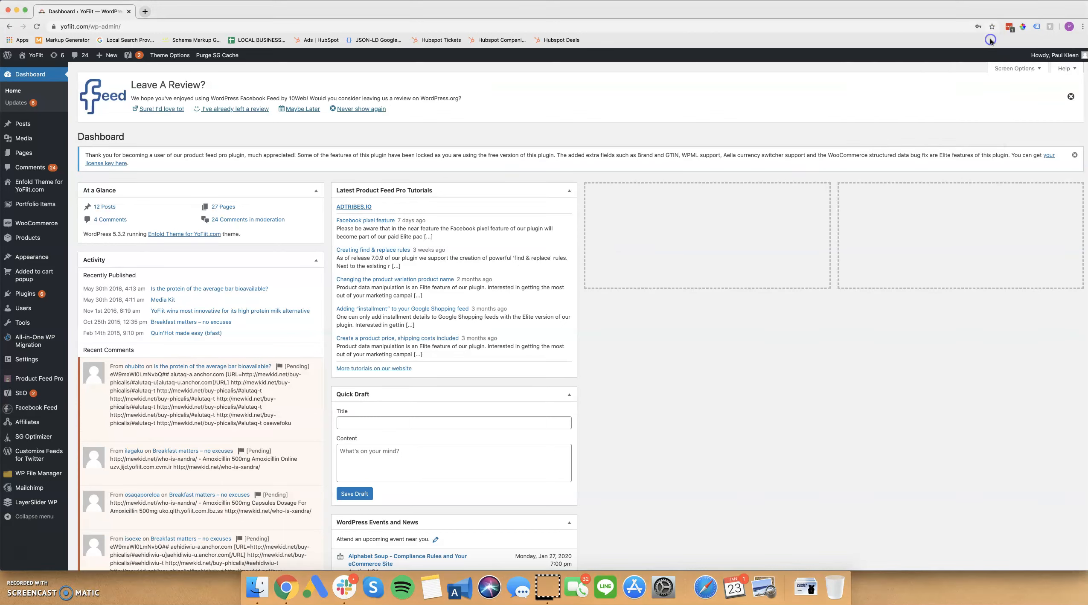
# In the Insert Headers and Footers settings, add the copied Tidio script after the existing header scripts and save.
pyautogui.moveTo(21, 358)
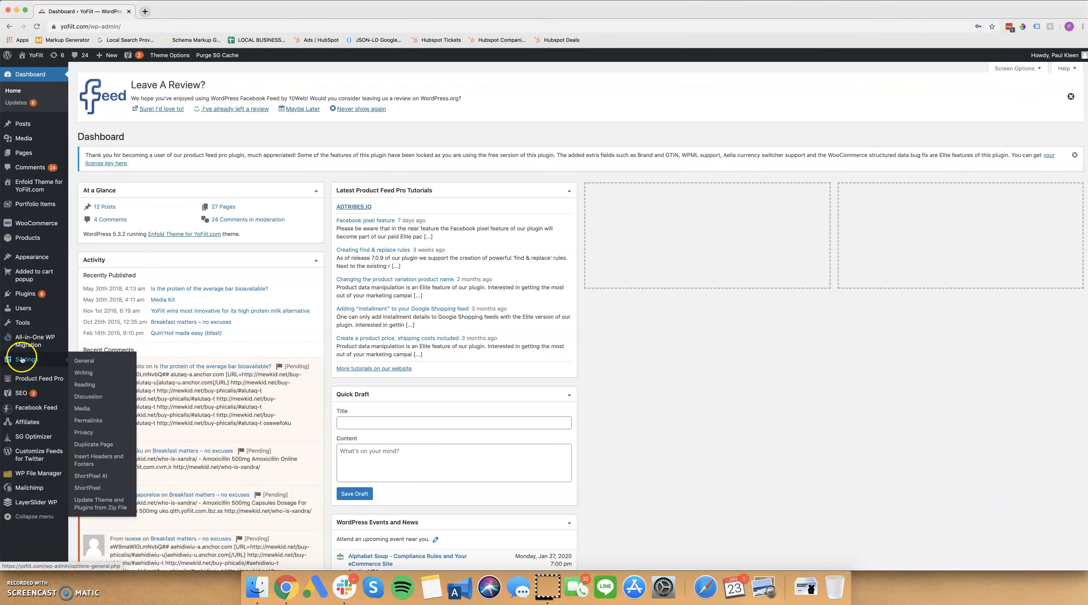
pyautogui.click(90, 458)
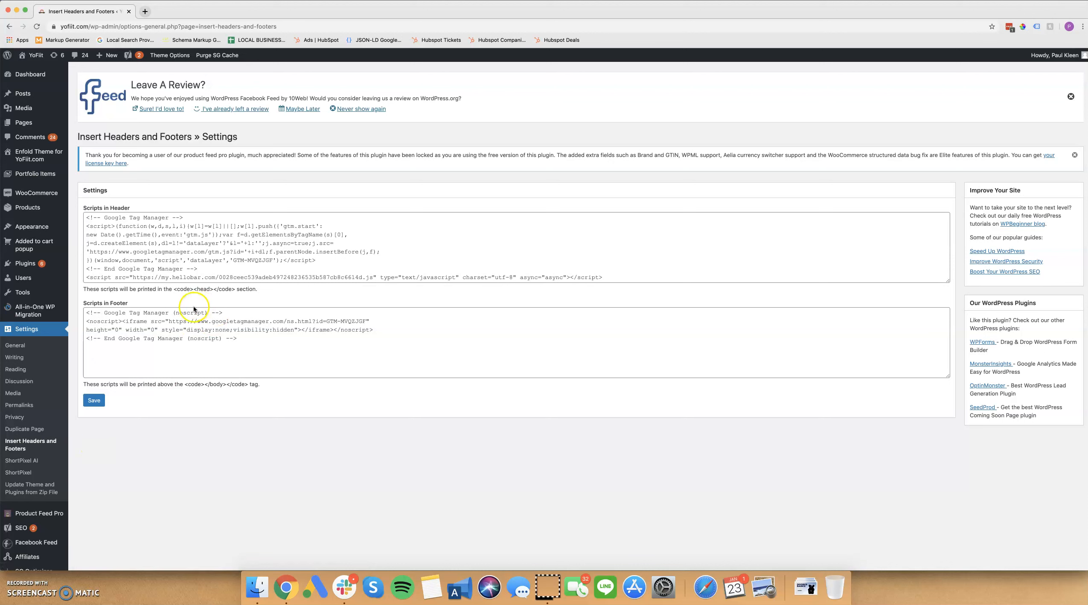
pyautogui.click(236, 280)
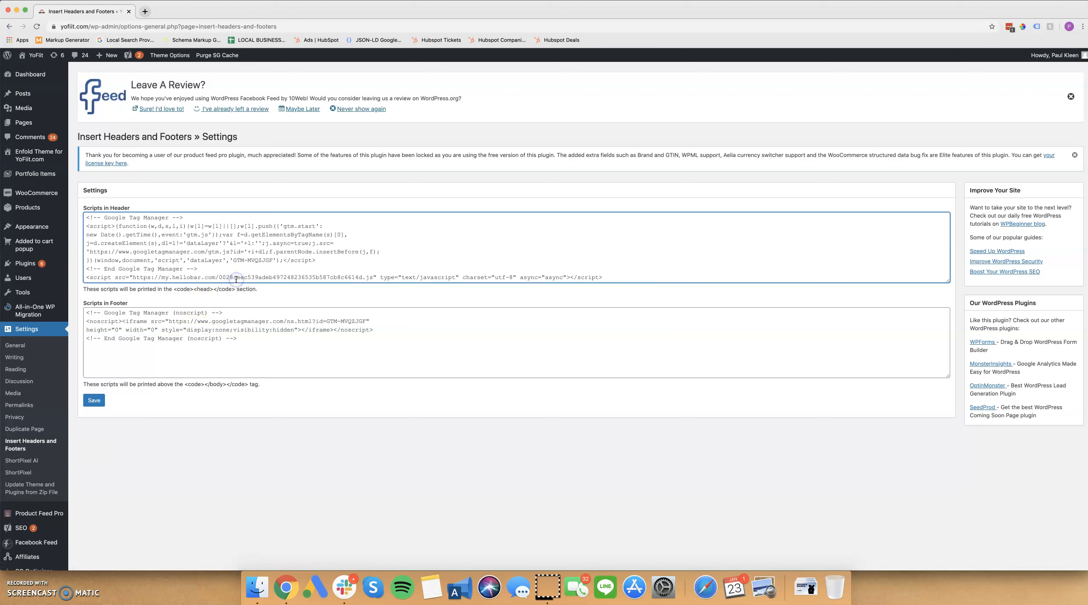
pyautogui.press('Down')
pyautogui.press('super+v')
pyautogui.press('BackSpace')
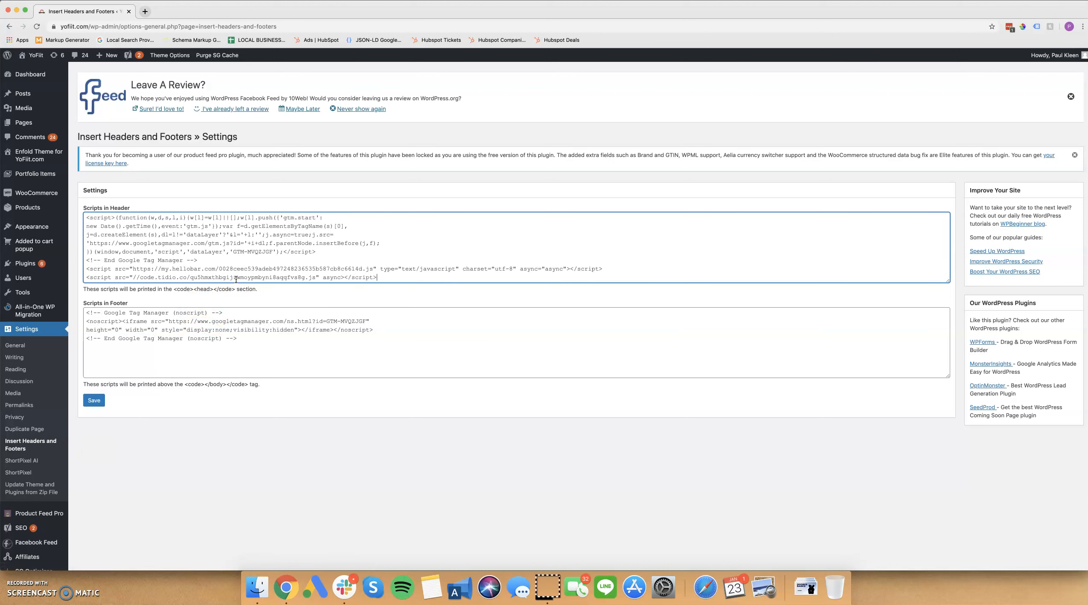
pyautogui.click(99, 403)
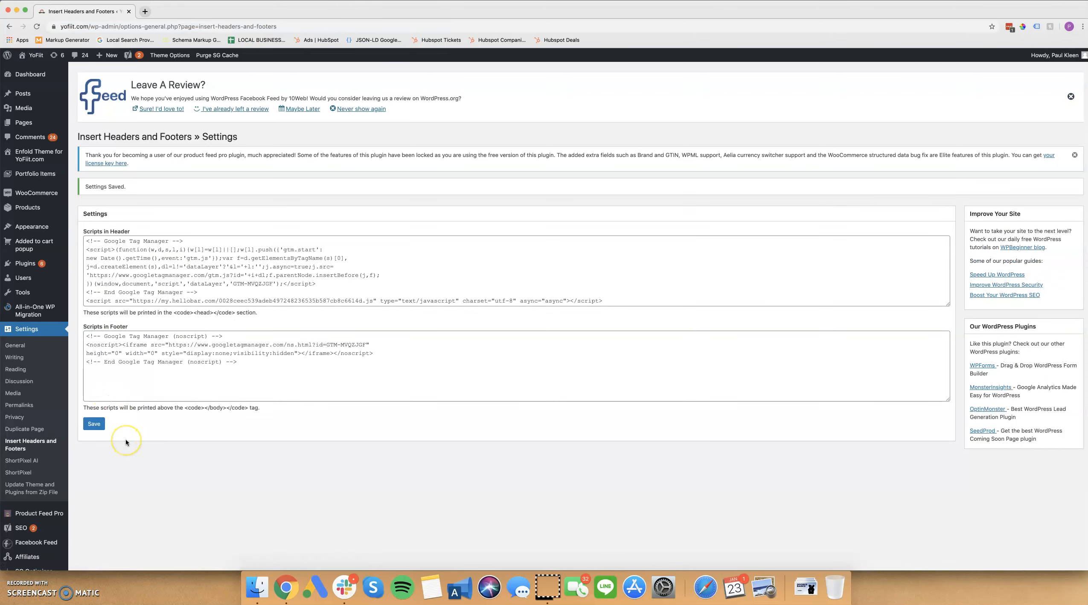
# Switch back to the Tidio window, finish the code installation step, and dismiss the support bot's greeting.
pyautogui.hotkey('ctrl', 'Up')
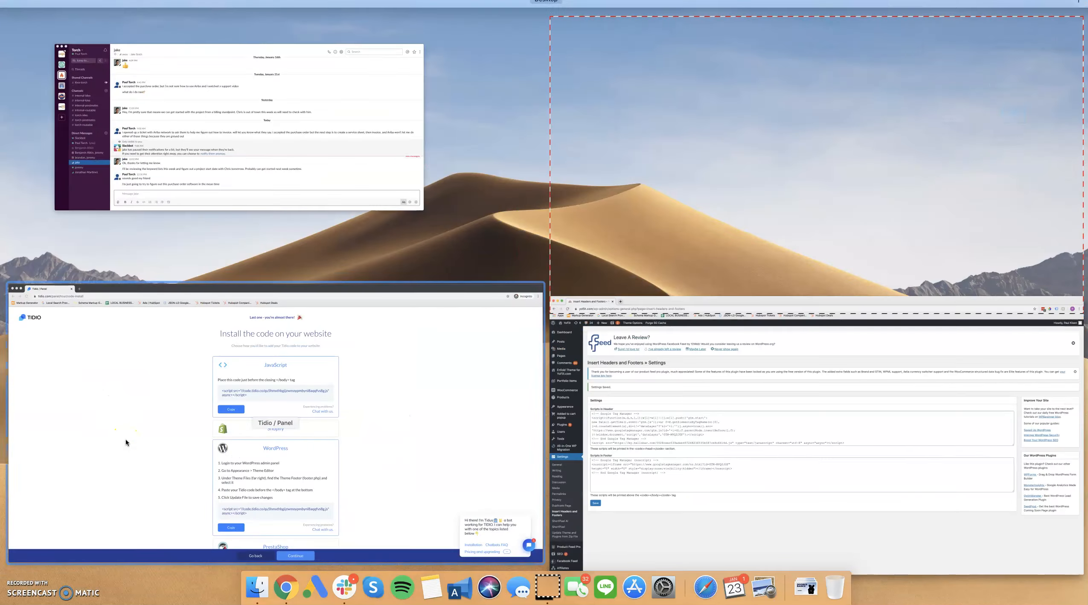
pyautogui.click(126, 438)
pyautogui.scroll(-3, 555, 495)
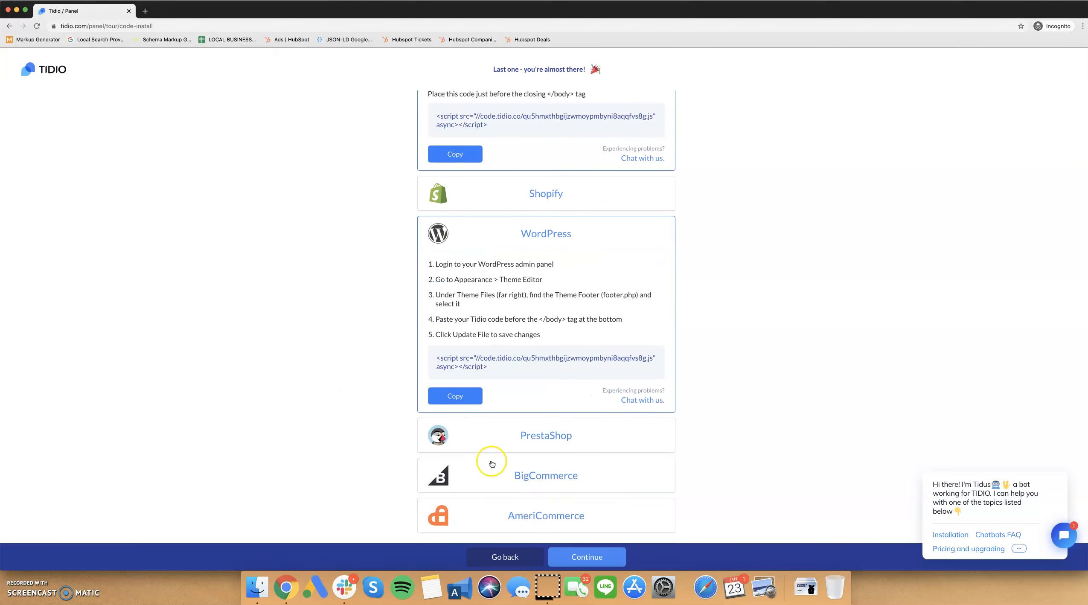
pyautogui.click(585, 563)
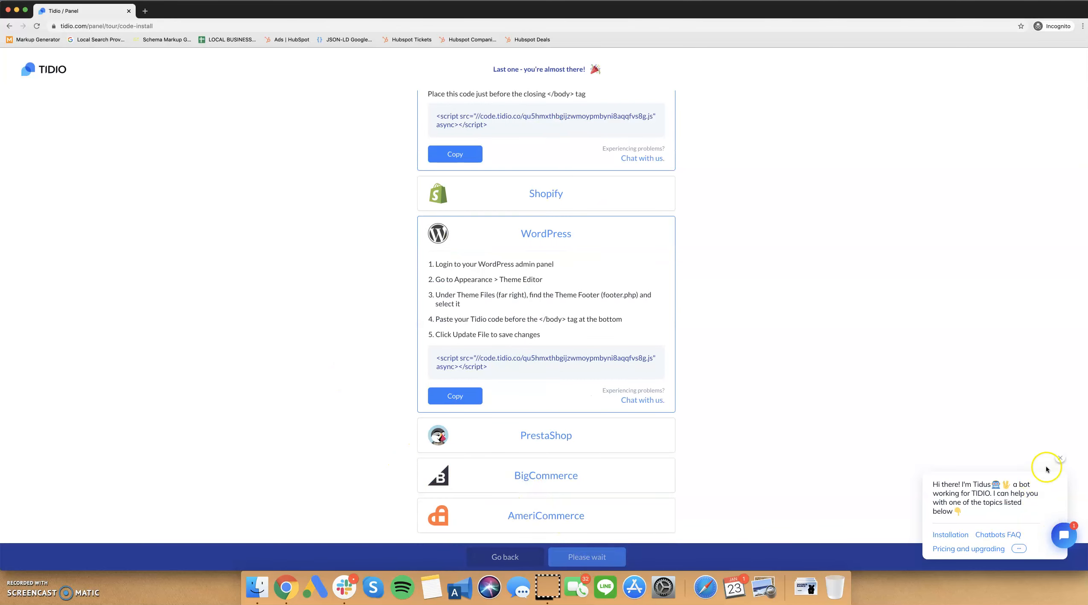
pyautogui.click(1060, 459)
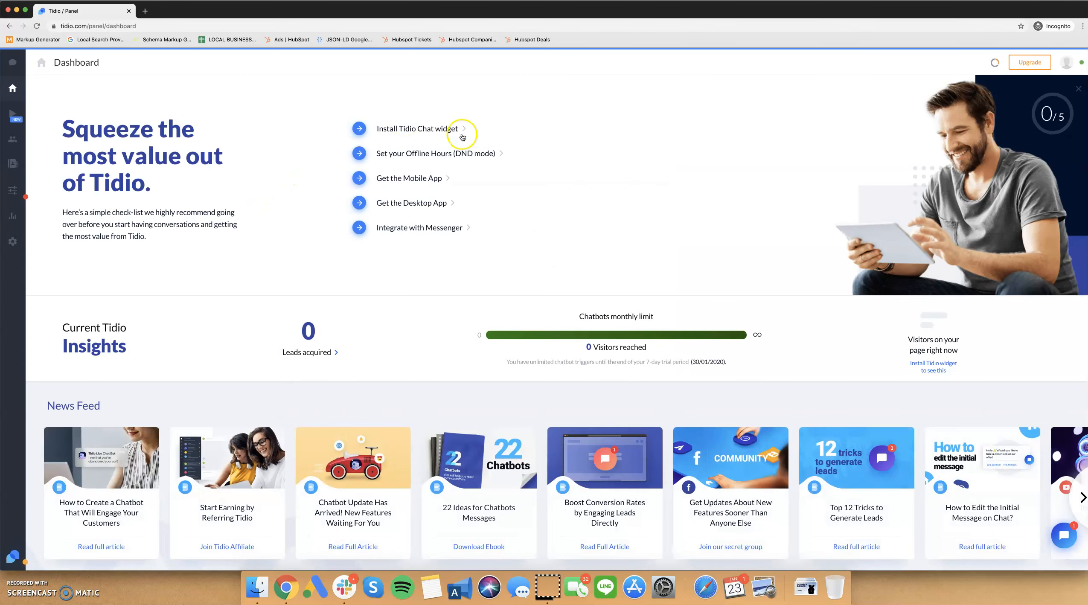
# Open the Lead generation bot for editing and change the first decision's question to "Do you have any questions about our products?".
pyautogui.click(13, 113)
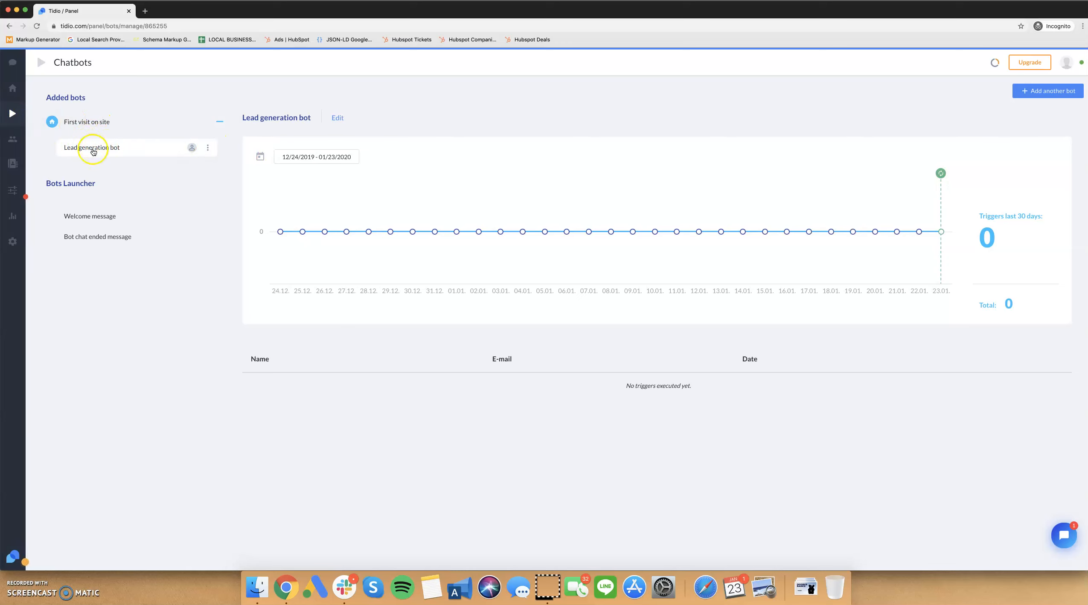
pyautogui.click(207, 148)
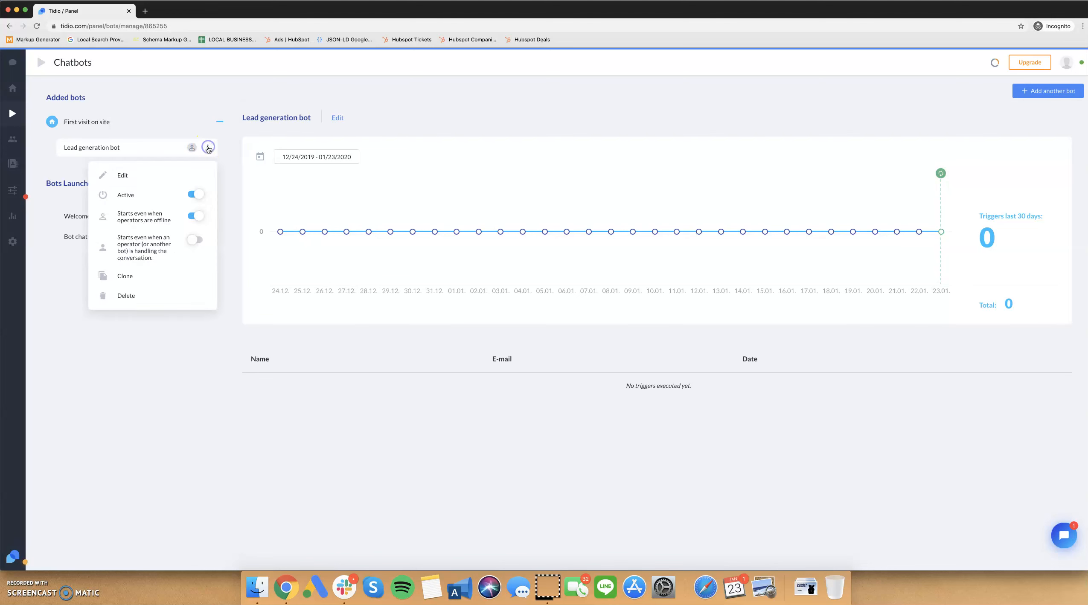
pyautogui.click(145, 177)
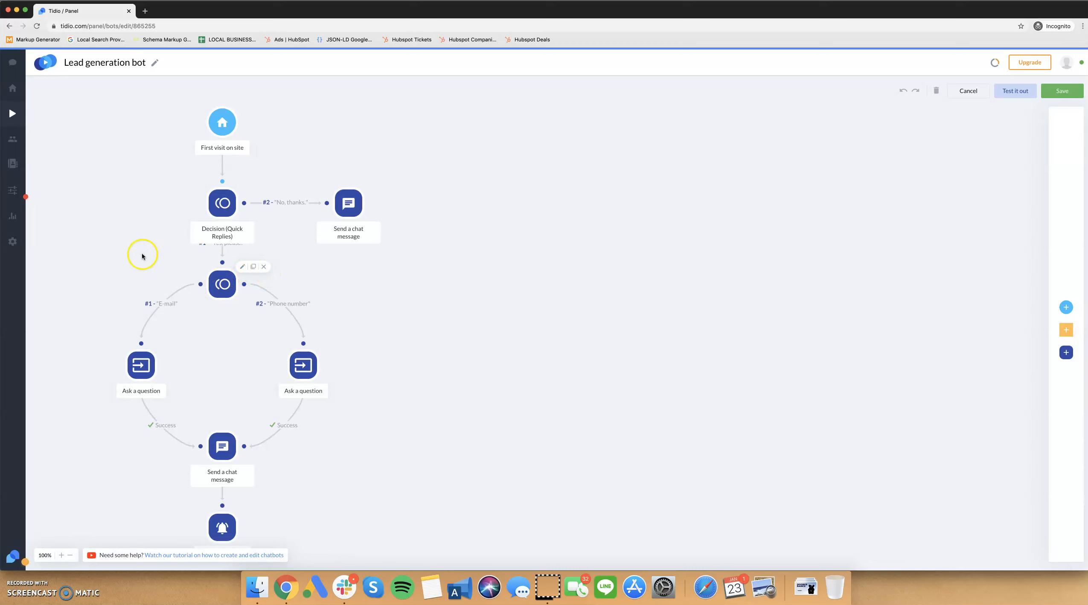
pyautogui.click(348, 274)
pyautogui.scroll(-2, 348, 275)
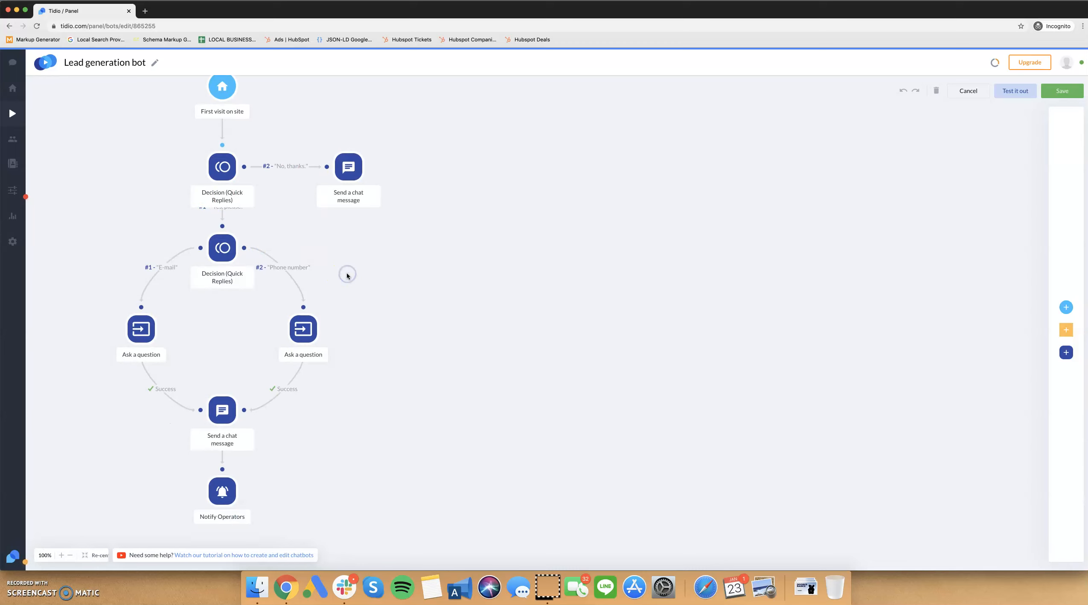
pyautogui.scroll(2, 324, 414)
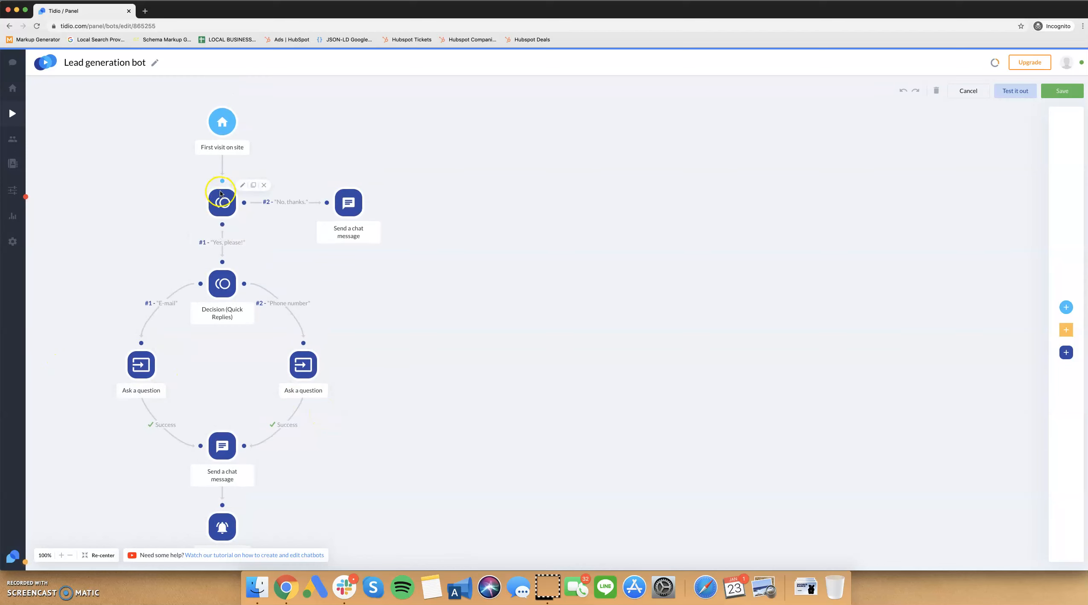
pyautogui.click(243, 186)
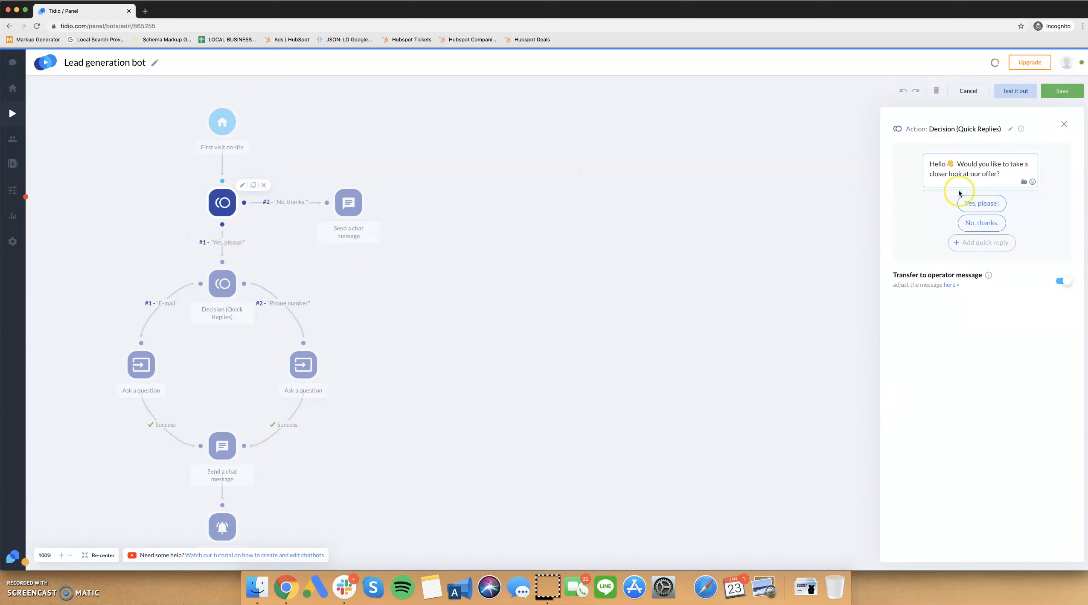
pyautogui.moveTo(960, 165); pyautogui.dragTo(1026, 181)
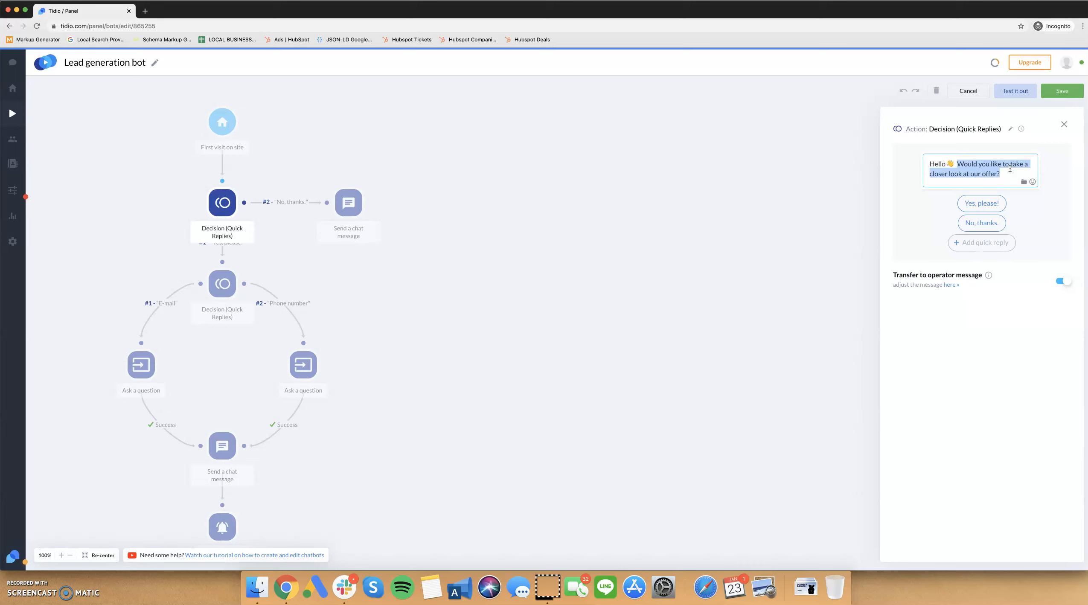
pyautogui.write('Do you')
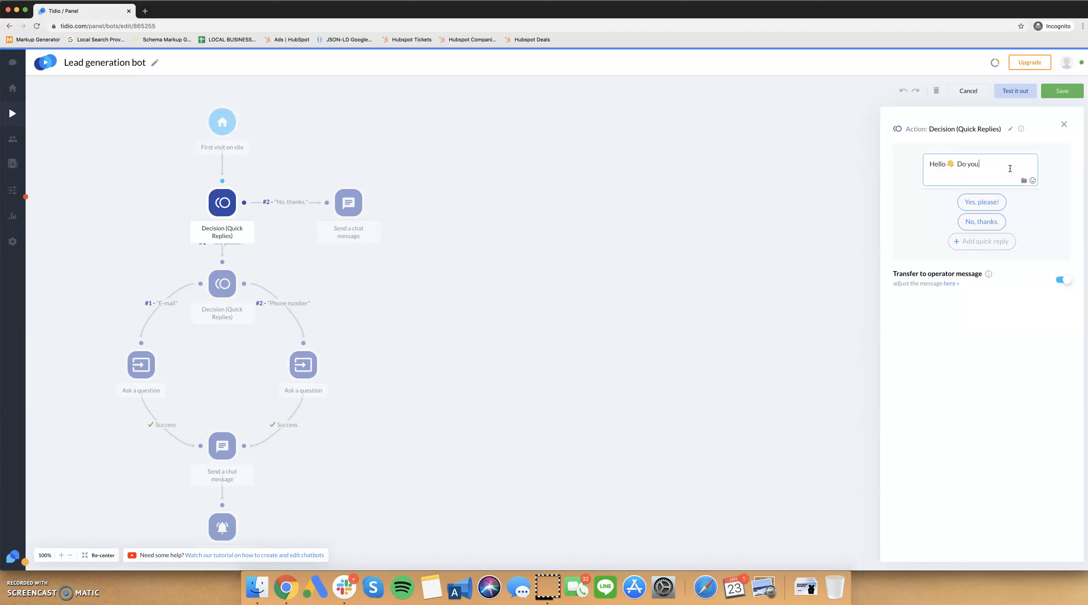
pyautogui.write(' have any questions about our products')
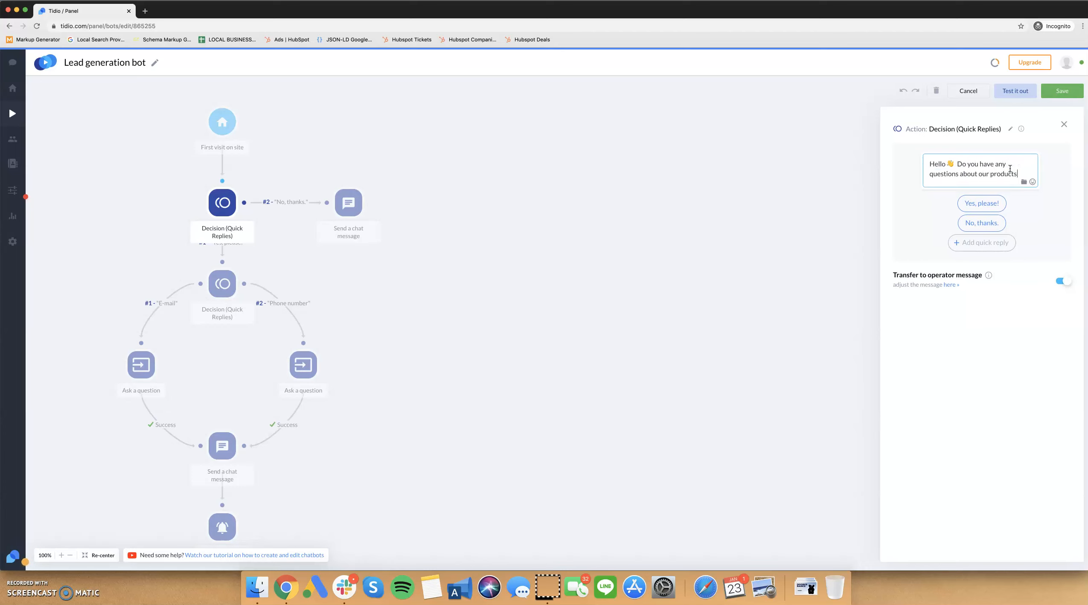
pyautogui.write('?')
# Shorten the first decision's positive quick reply to "Yes!" and save the bot.
pyautogui.click(991, 204)
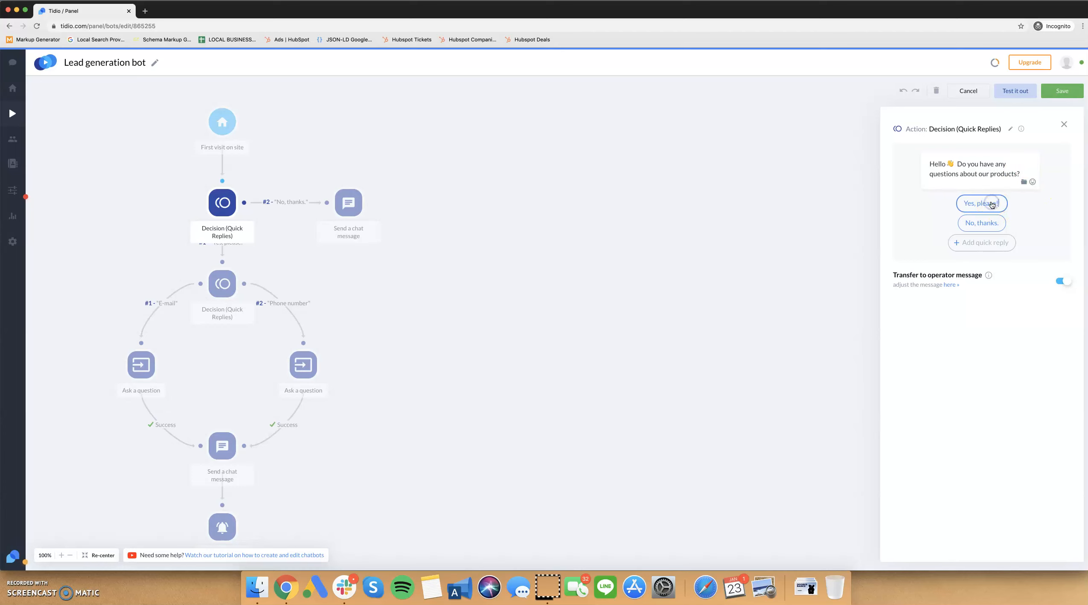
pyautogui.hotkey('alt', 'BackSpace')
pyautogui.click(1060, 92)
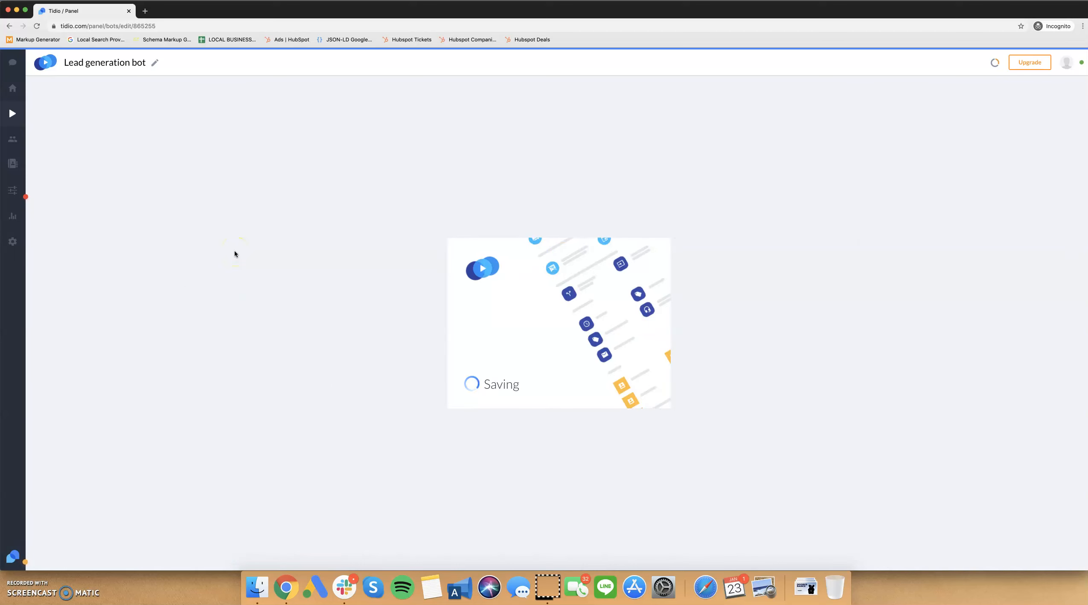
# Reopen the Lead generation bot for editing and review the chat message sent after the "No, thanks." reply.
pyautogui.click(207, 148)
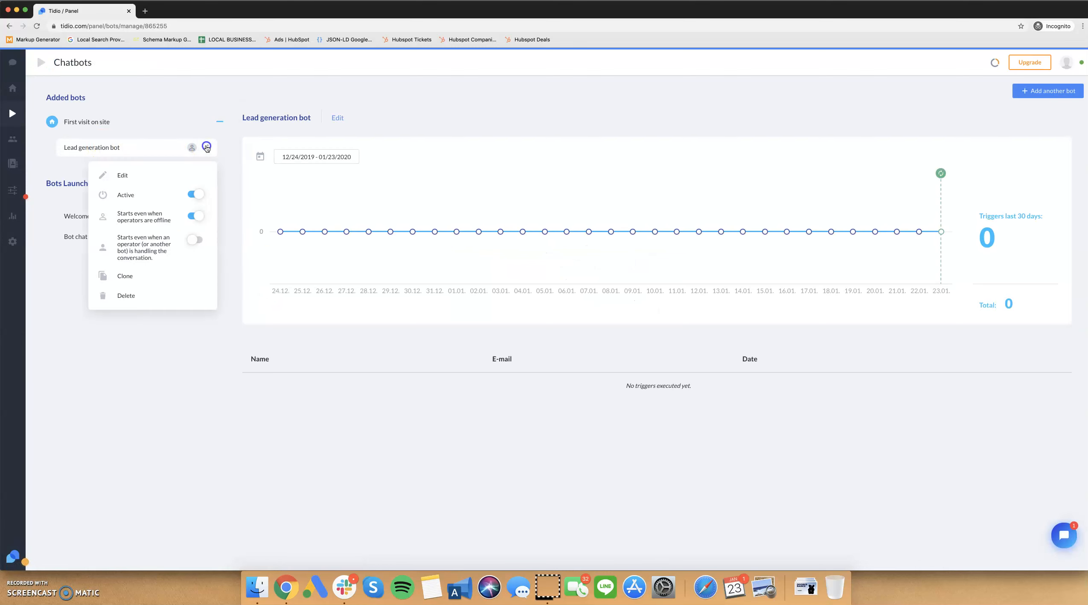
pyautogui.click(174, 177)
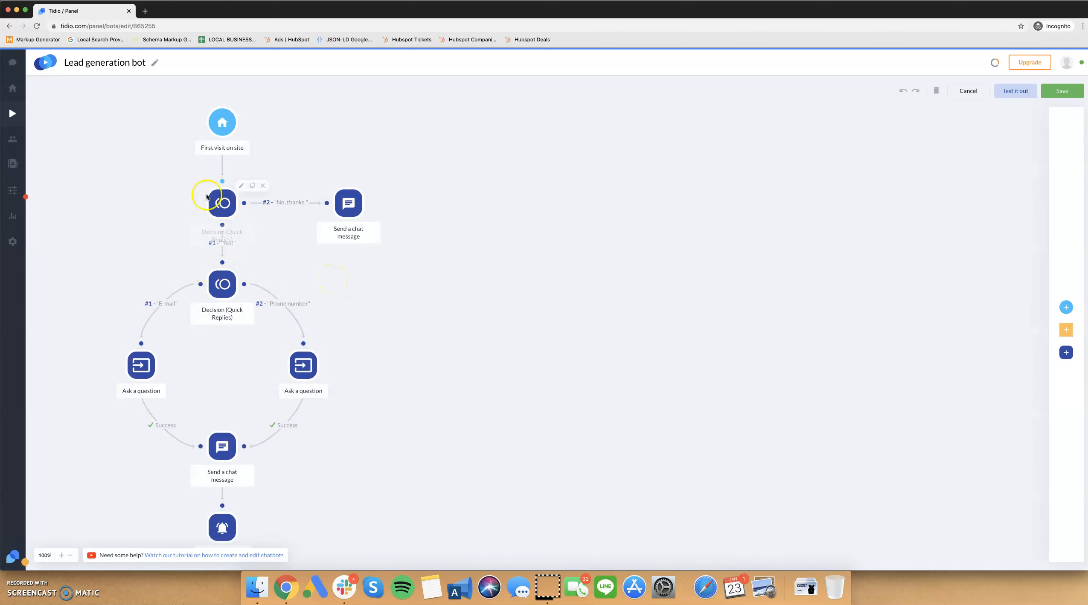
pyautogui.click(370, 186)
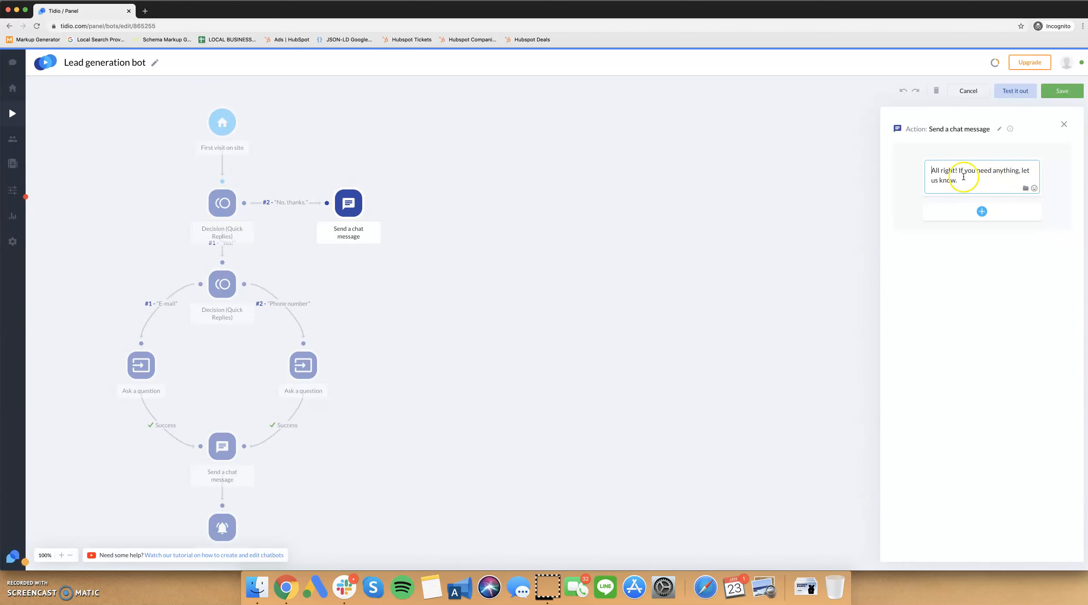
pyautogui.click(1063, 125)
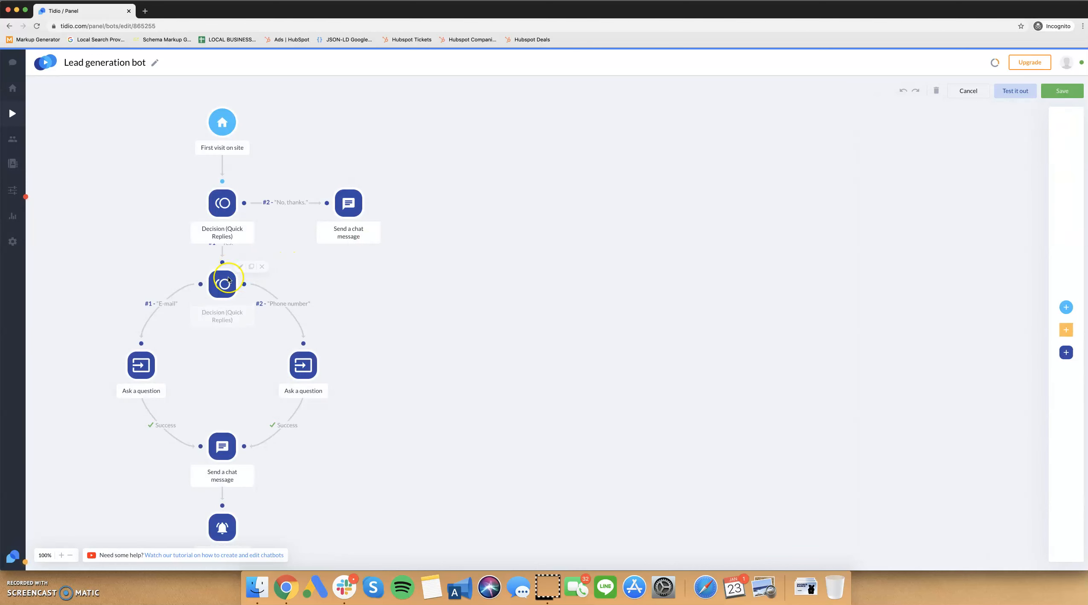
# Reword the second decision's message to ask for a phone number or e-mail address "in case we get disconnected?".
pyautogui.click(239, 268)
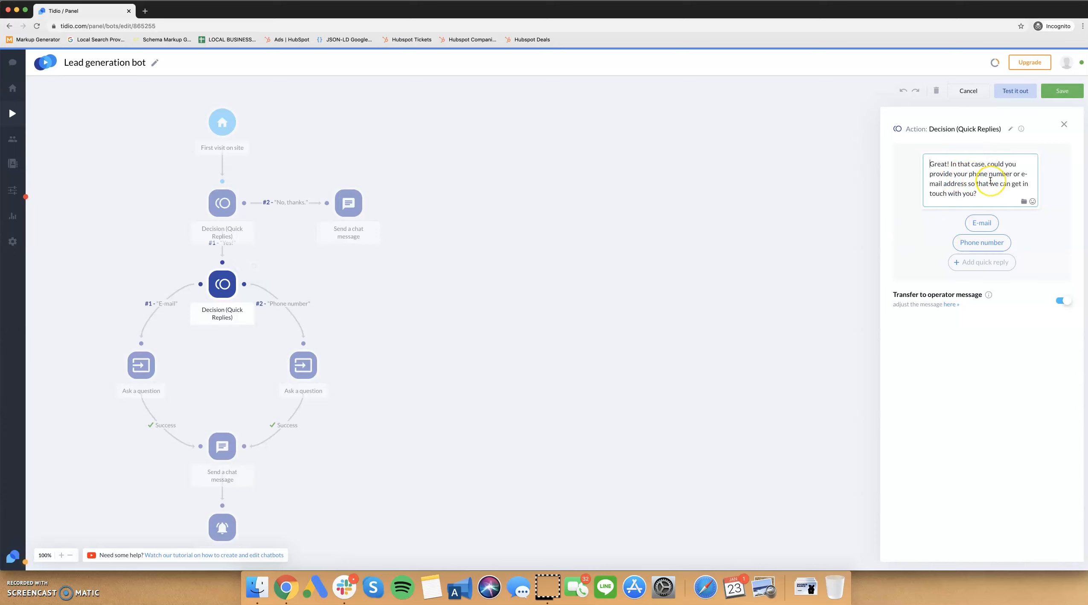
pyautogui.click(983, 196)
pyautogui.click(973, 191)
pyautogui.write('in case we get disconnected')
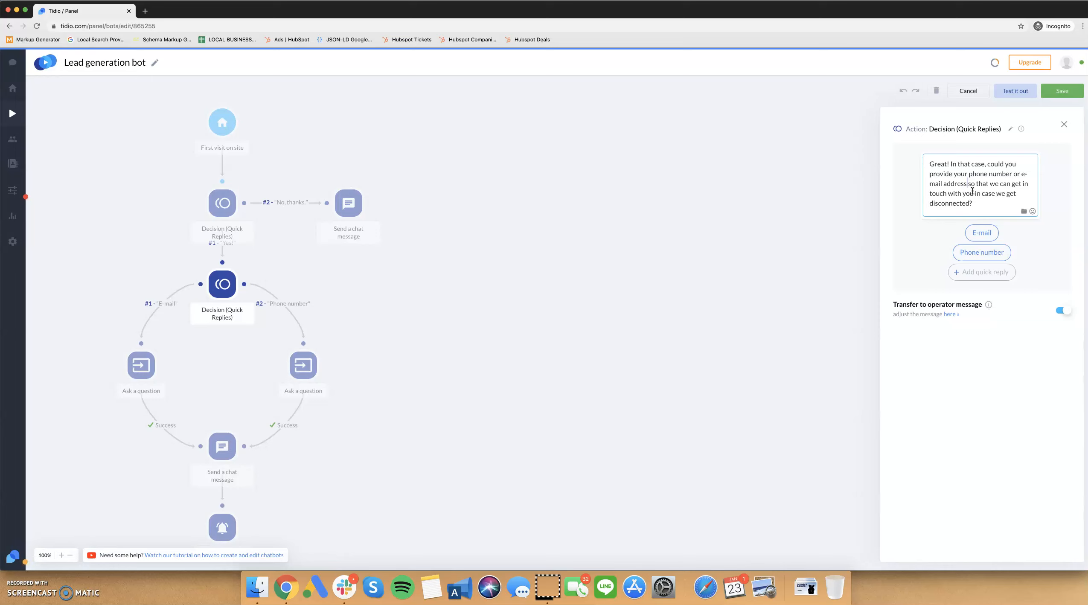
pyautogui.hotkey('shift', 'Down')
pyautogui.hotkey('shift', 'Down')
pyautogui.hotkey('shift', 'Up')
pyautogui.press('BackSpace')
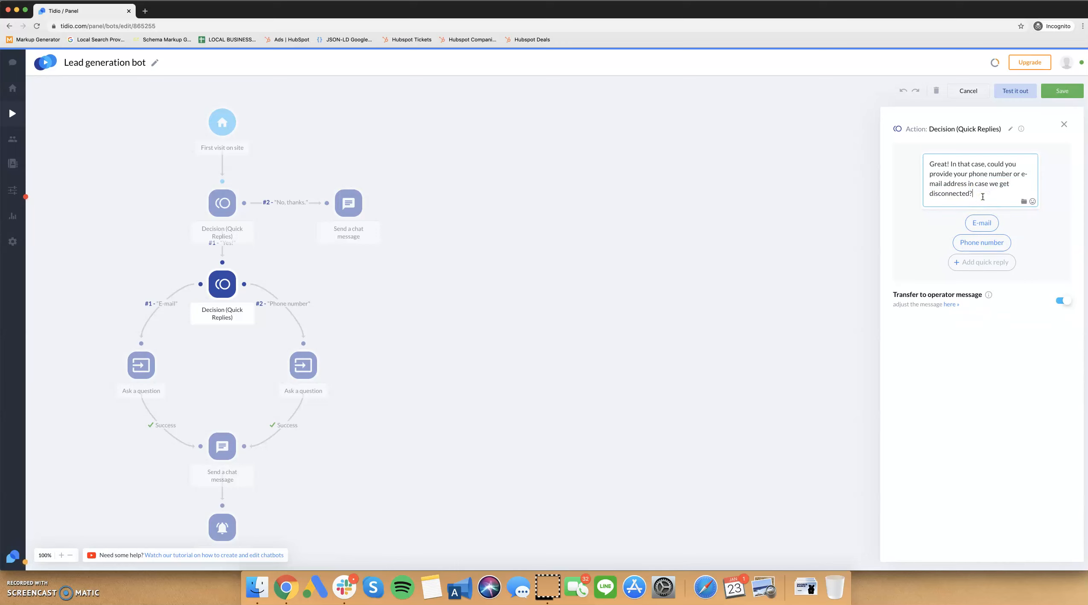
pyautogui.click(1064, 124)
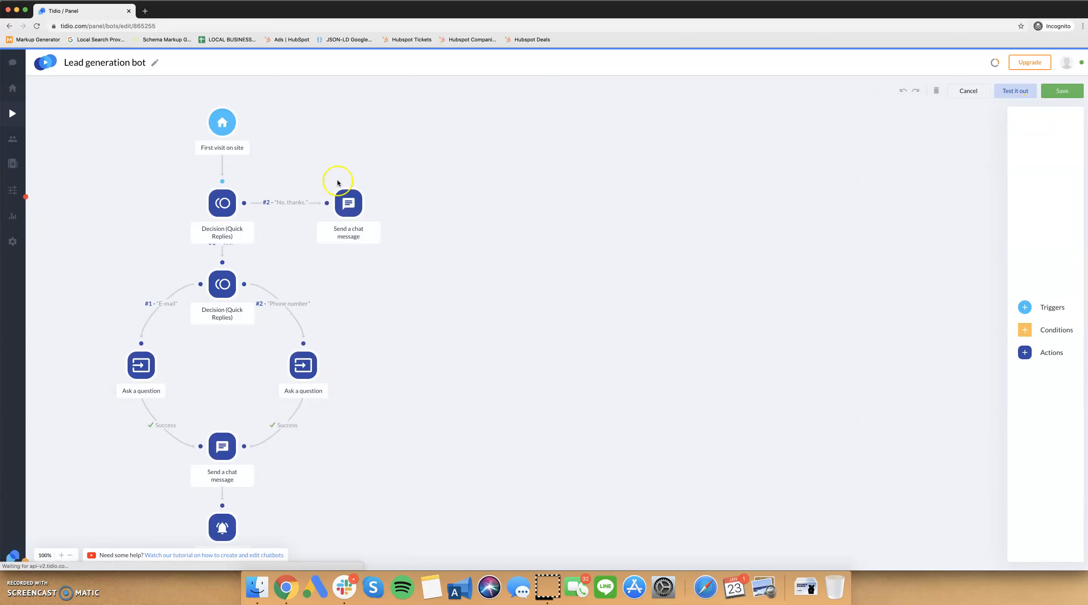
# Replace the first decision's product question with one asking whether visitors want 20% off, and save the bot.
pyautogui.click(239, 195)
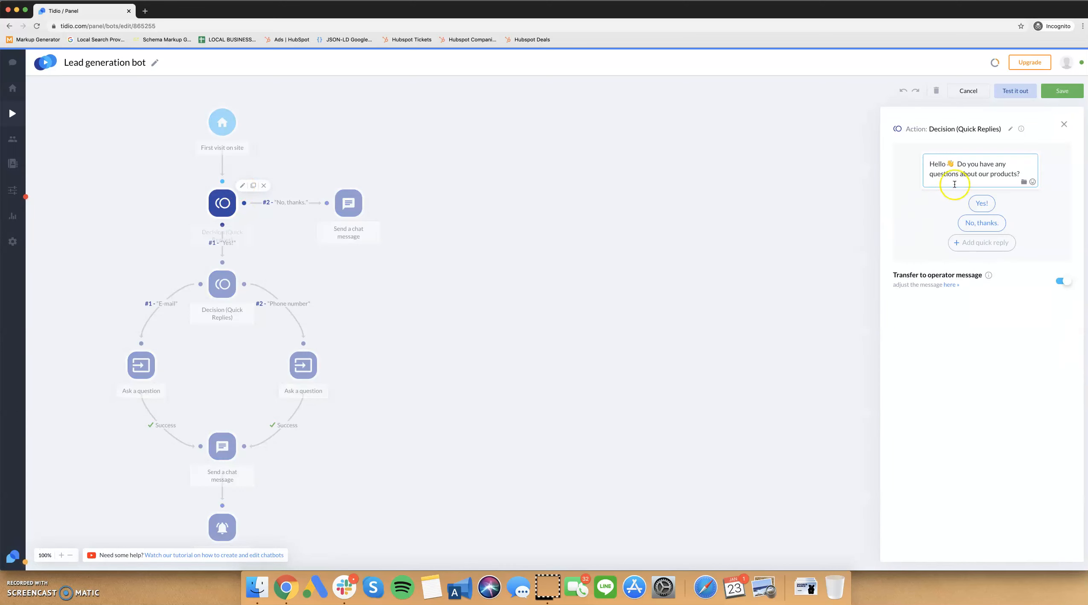
pyautogui.moveTo(976, 164); pyautogui.dragTo(1017, 174)
pyautogui.write('w')
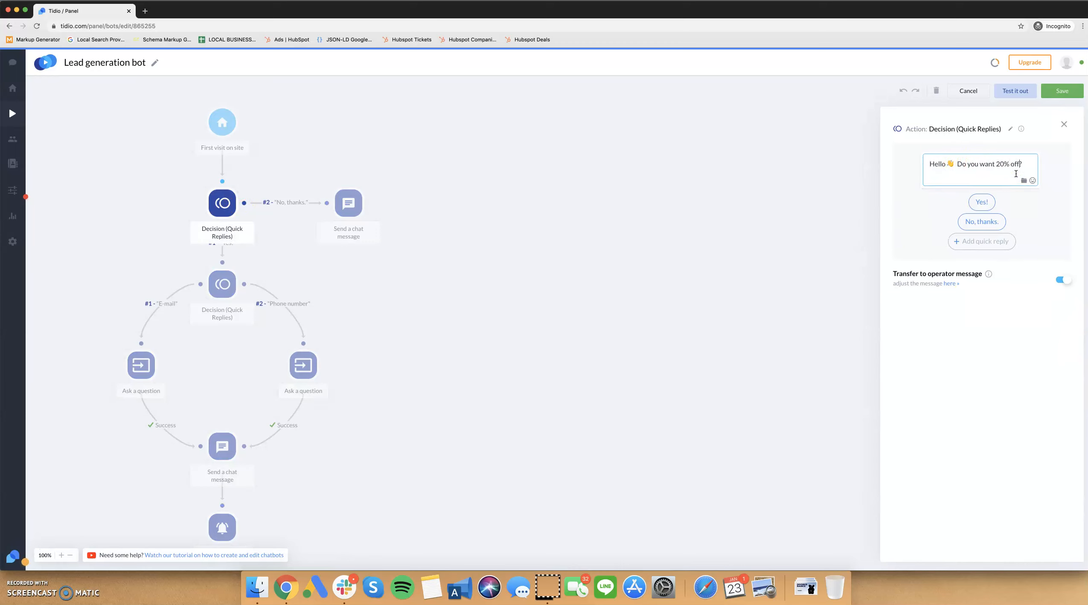
pyautogui.moveTo(1021, 128)
pyautogui.write('promo code')
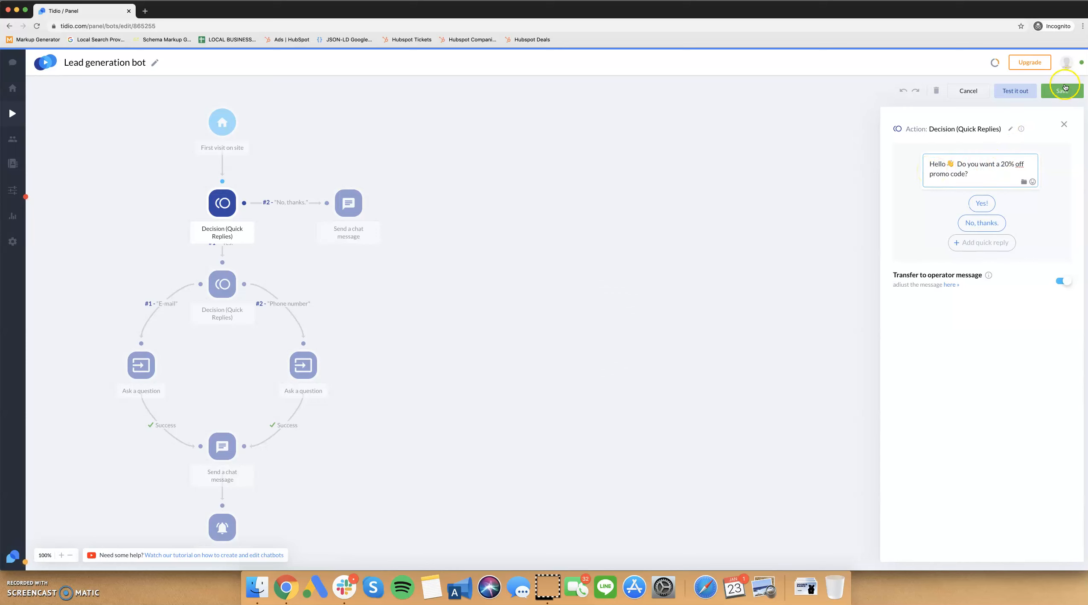
pyautogui.click(1064, 88)
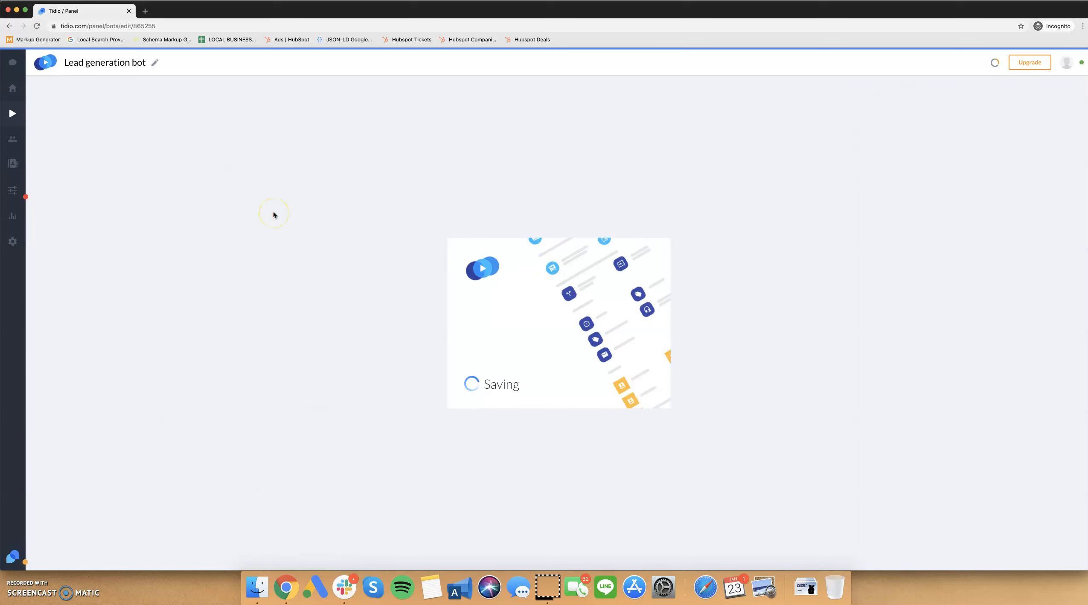
# Reopen the Lead generation bot and reword the second decision's message to "Great! Which e-mail address can I send the promo code to?".
pyautogui.click(191, 145)
pyautogui.click(169, 171)
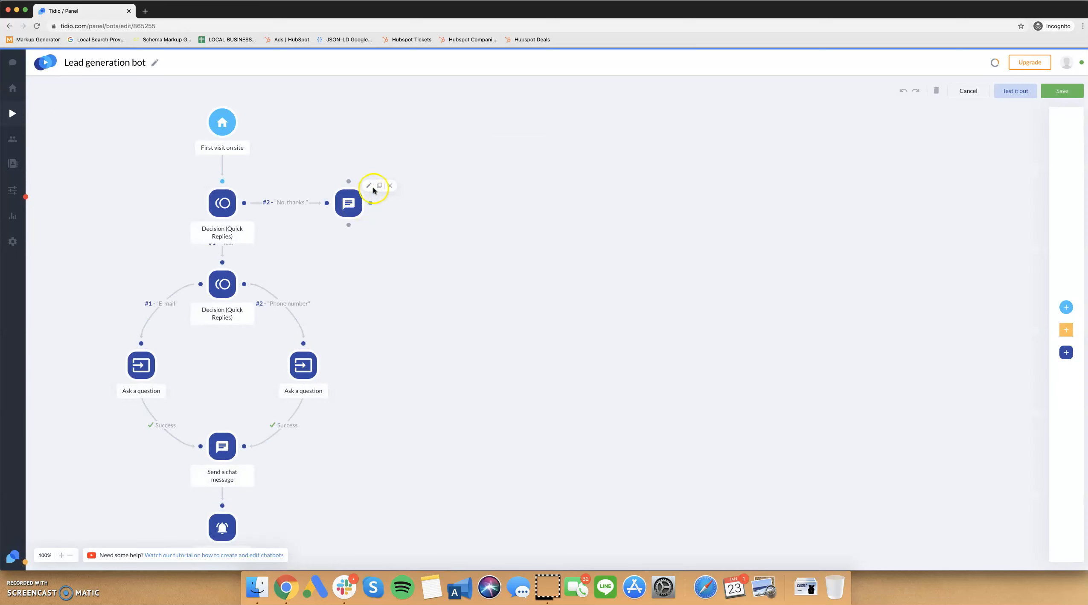
pyautogui.click(235, 277)
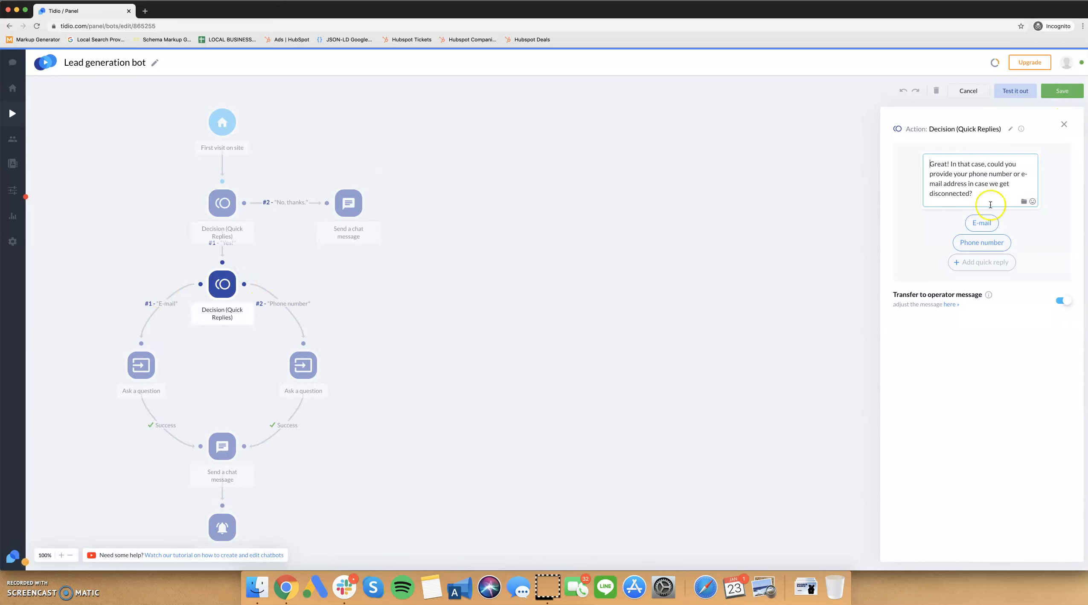
pyautogui.click(952, 164)
pyautogui.moveTo(952, 164); pyautogui.dragTo(968, 193)
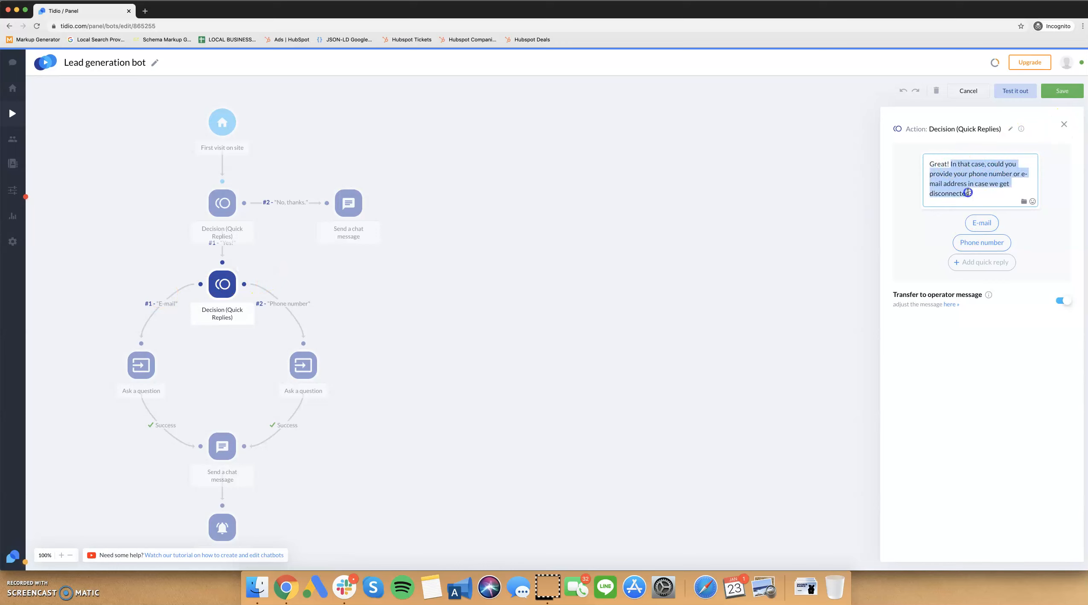
pyautogui.write('Which')
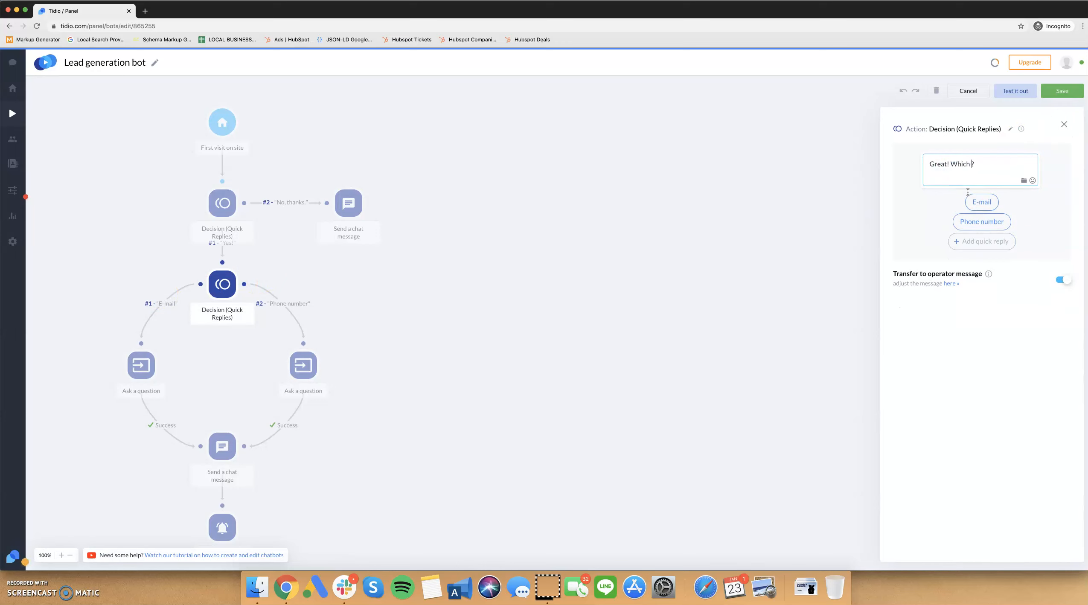
pyautogui.write(' e-mail address can I send the promo code to')
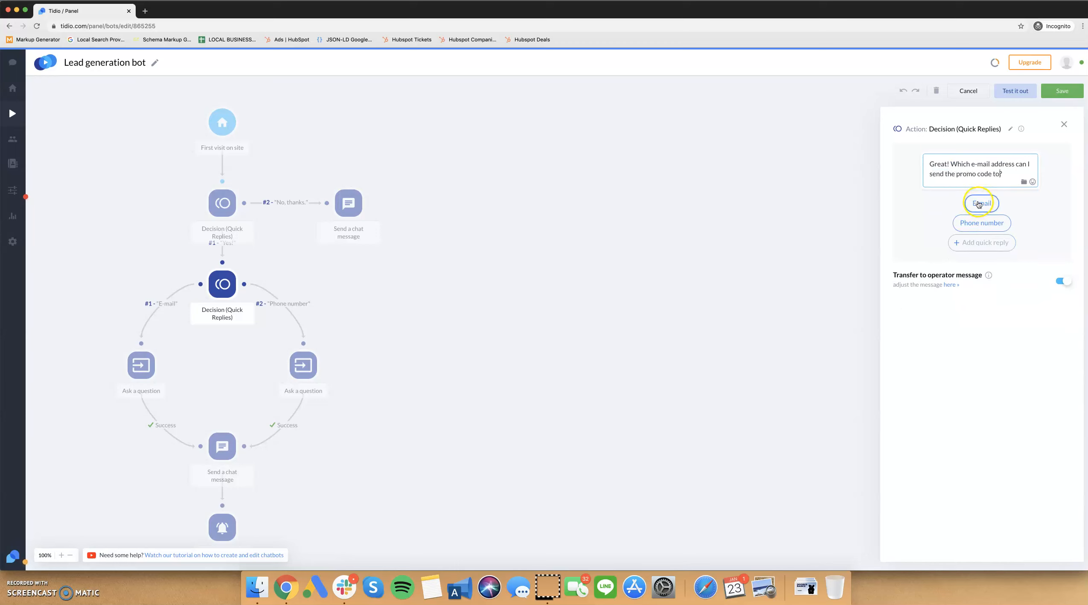
# Remove the second decision's "Phone number" quick reply and try to save the bot.
pyautogui.click(996, 223)
pyautogui.click(1002, 223)
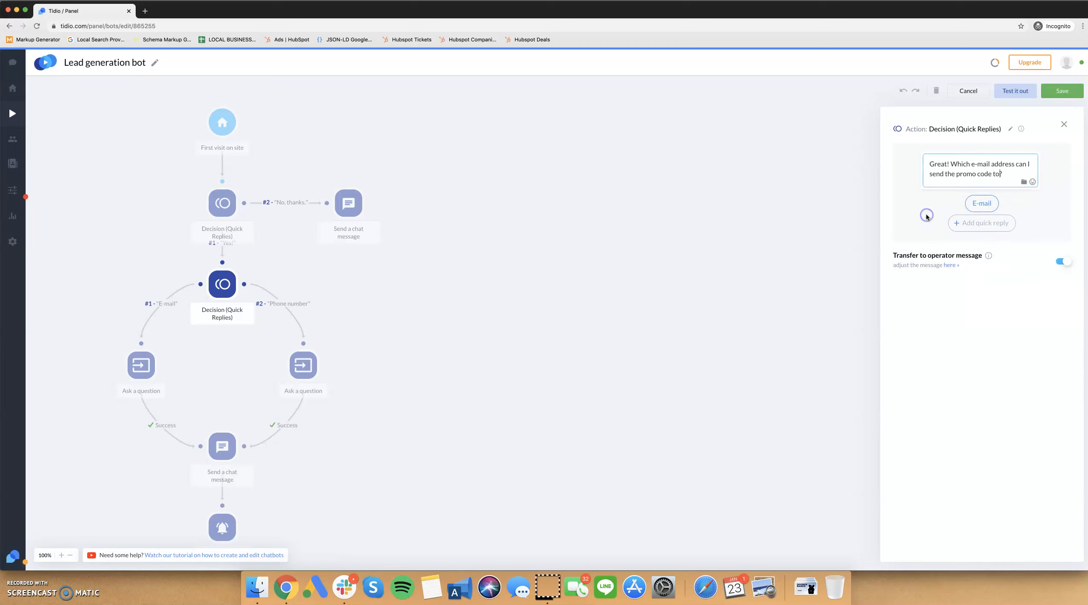
pyautogui.click(1063, 91)
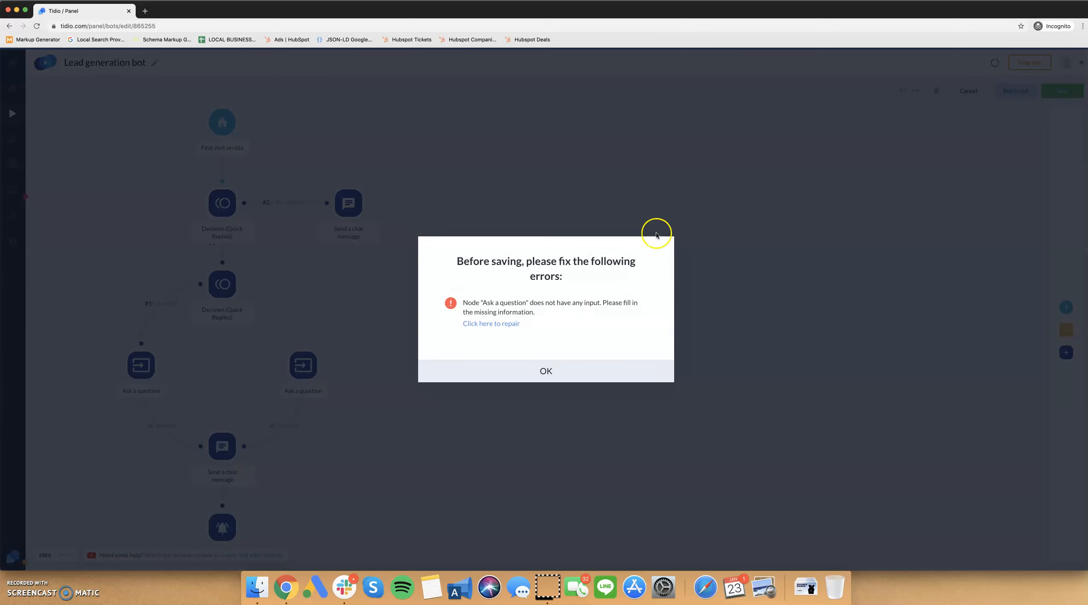
pyautogui.click(548, 372)
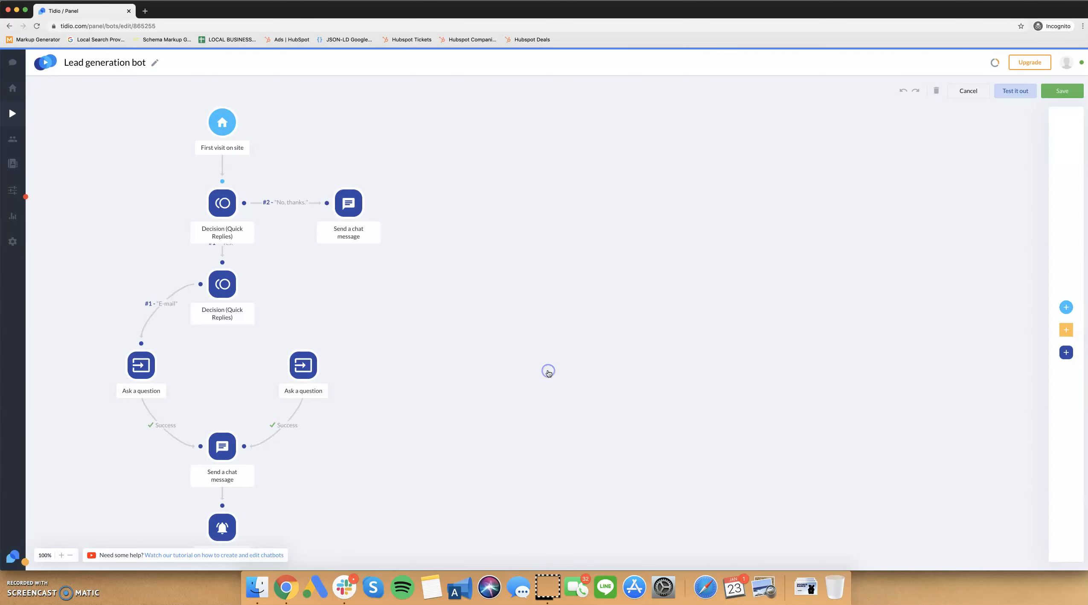
# Delete the unconnected phone-number question and move the e-mail question closer to the chat message below it.
pyautogui.click(344, 348)
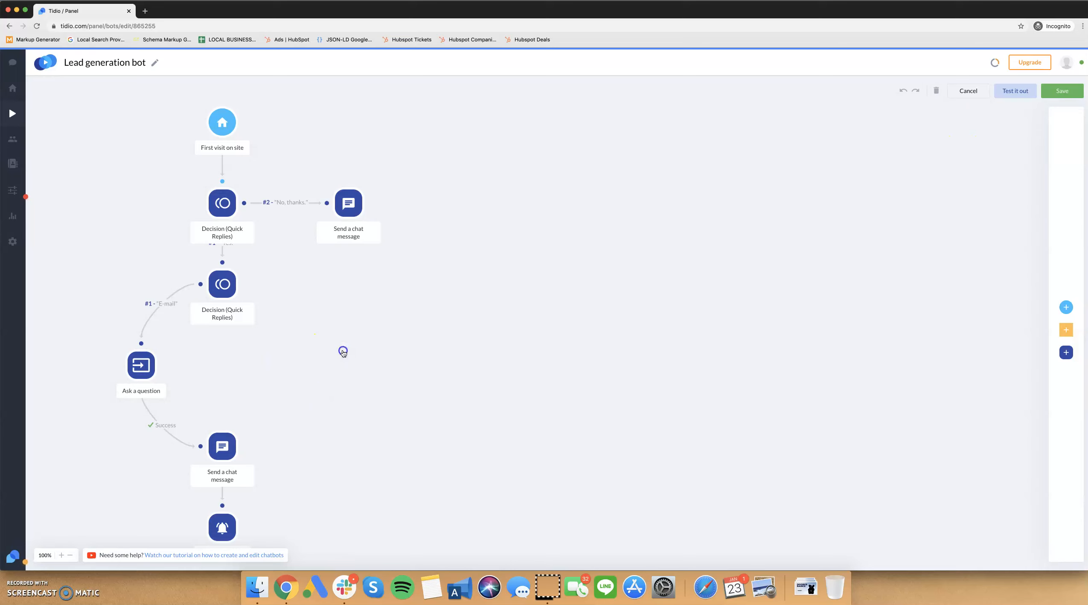
pyautogui.moveTo(140, 363)
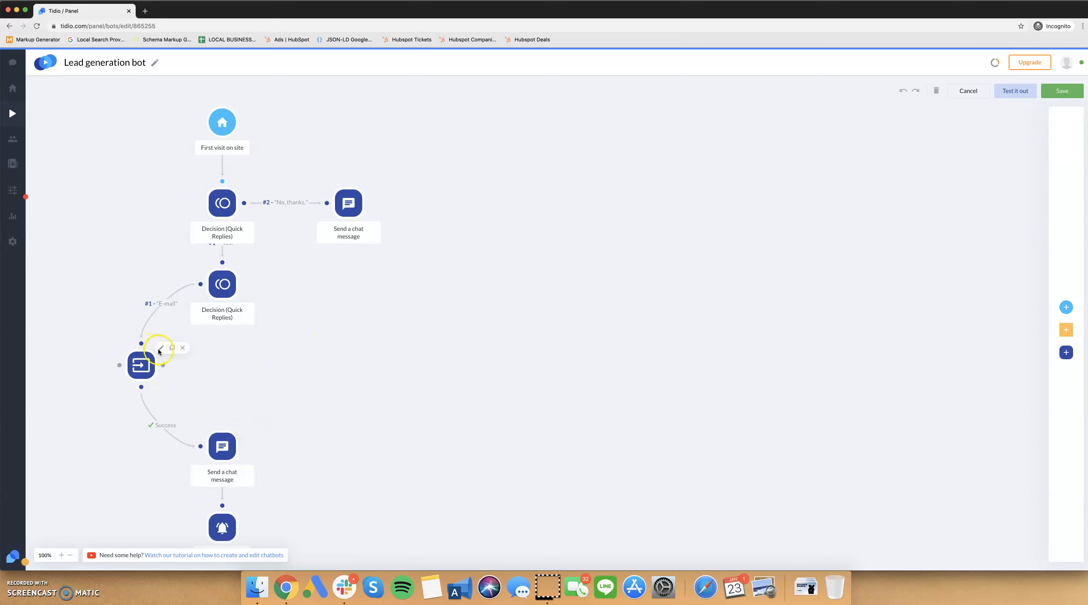
pyautogui.moveTo(141, 365); pyautogui.dragTo(163, 393)
# Change the second decision's remaining quick reply to "Enter E-mail Address".
pyautogui.click(242, 266)
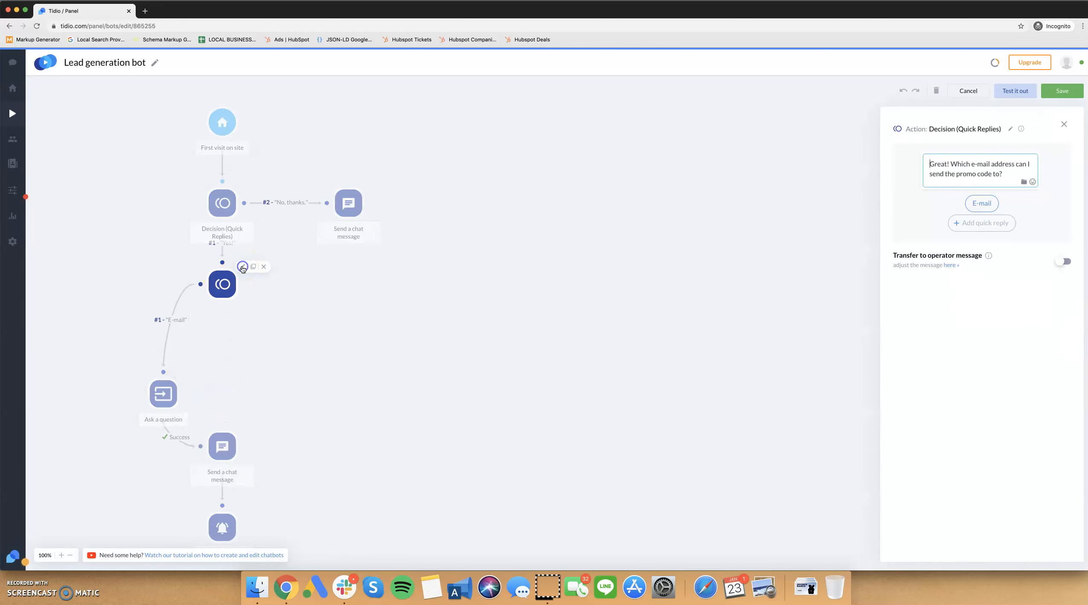
pyautogui.click(984, 202)
pyautogui.click(902, 205)
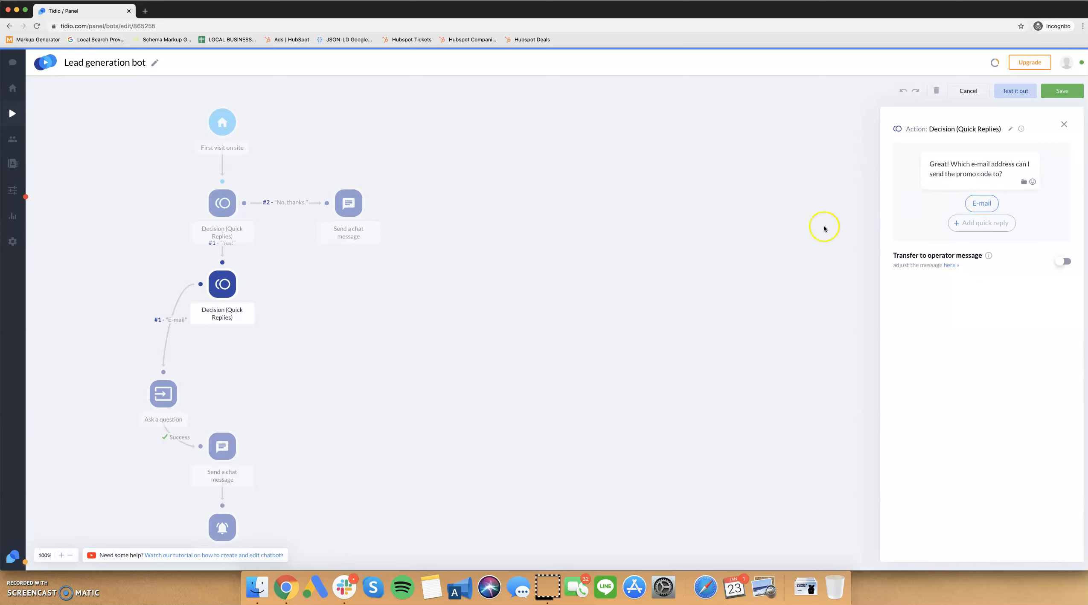
pyautogui.click(975, 202)
pyautogui.write('Enter E-mail')
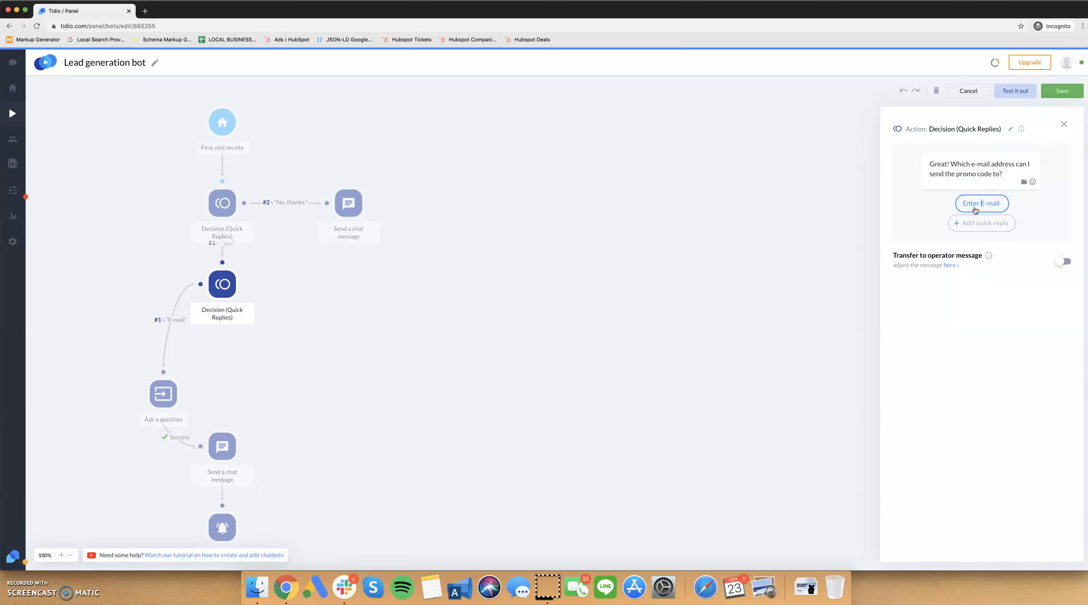
pyautogui.write(' Address')
pyautogui.click(926, 207)
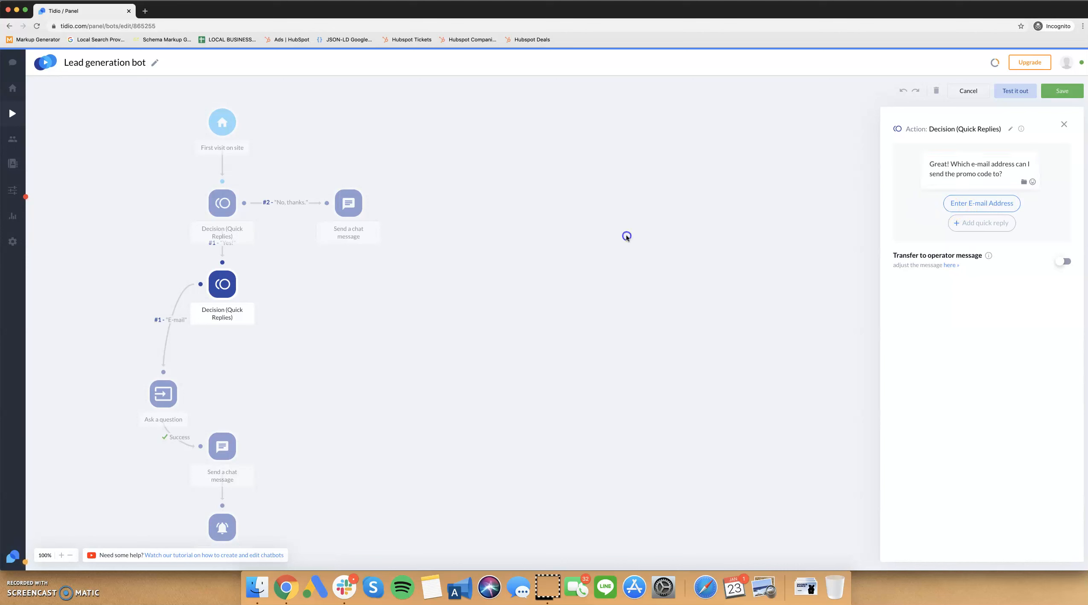
pyautogui.click(627, 237)
# Delete the second decision and connect the e-mail question directly below the first decision.
pyautogui.click(182, 378)
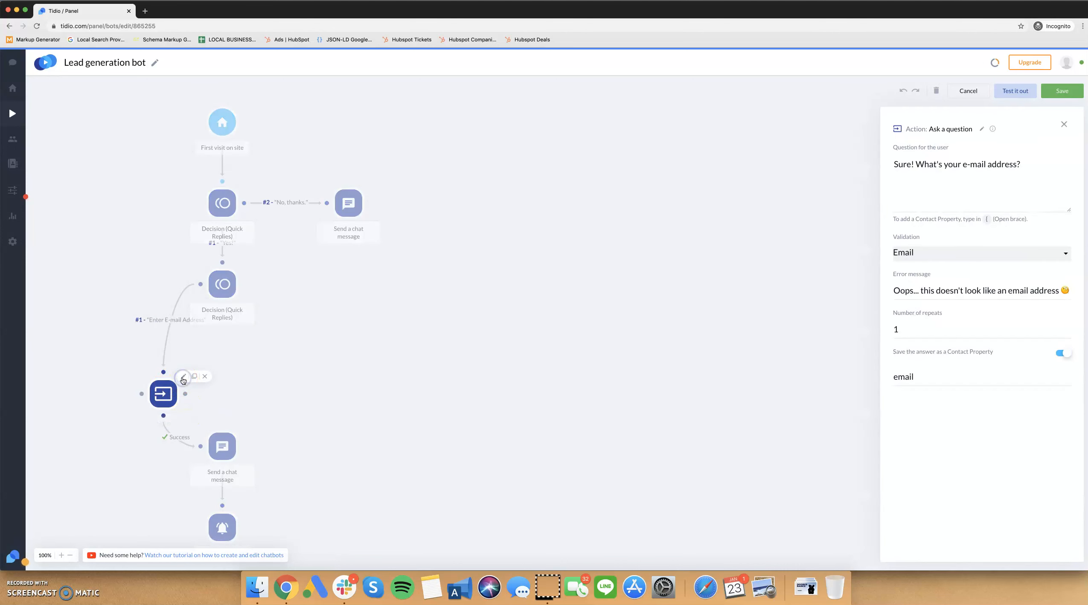
pyautogui.click(378, 325)
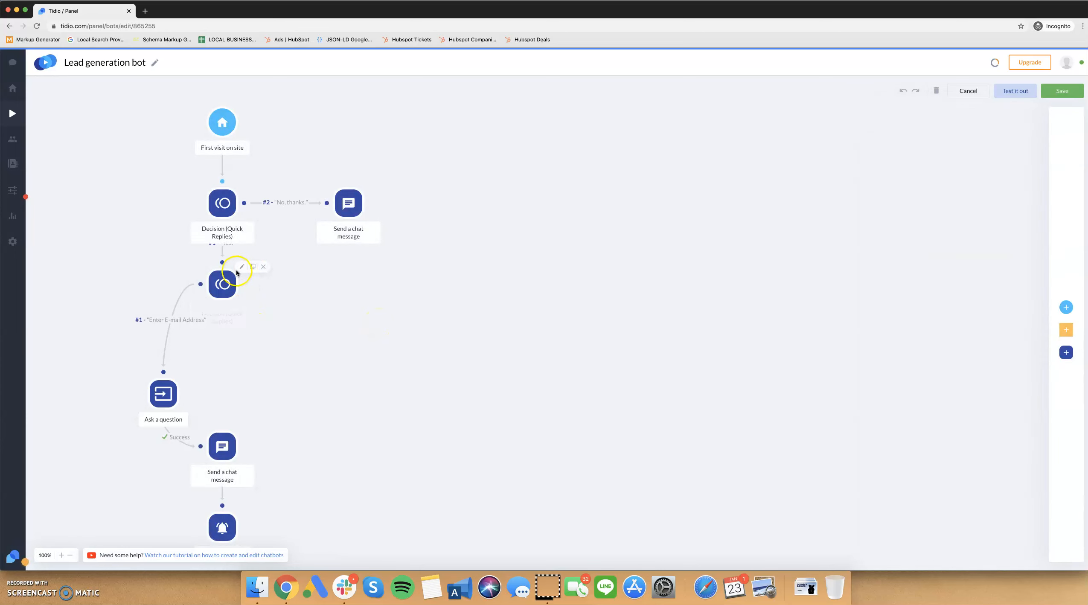
pyautogui.click(259, 269)
pyautogui.moveTo(165, 360); pyautogui.dragTo(222, 229)
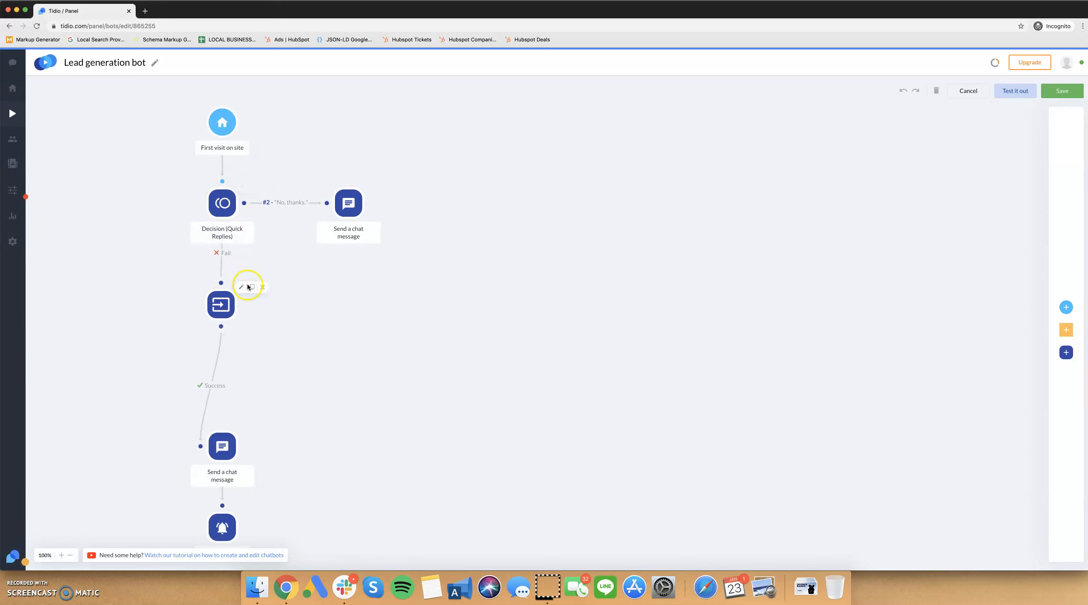
# Reword the question to "Great! What's your e-mail address so that I can send you the promo code?" and try to save the bot.
pyautogui.click(242, 287)
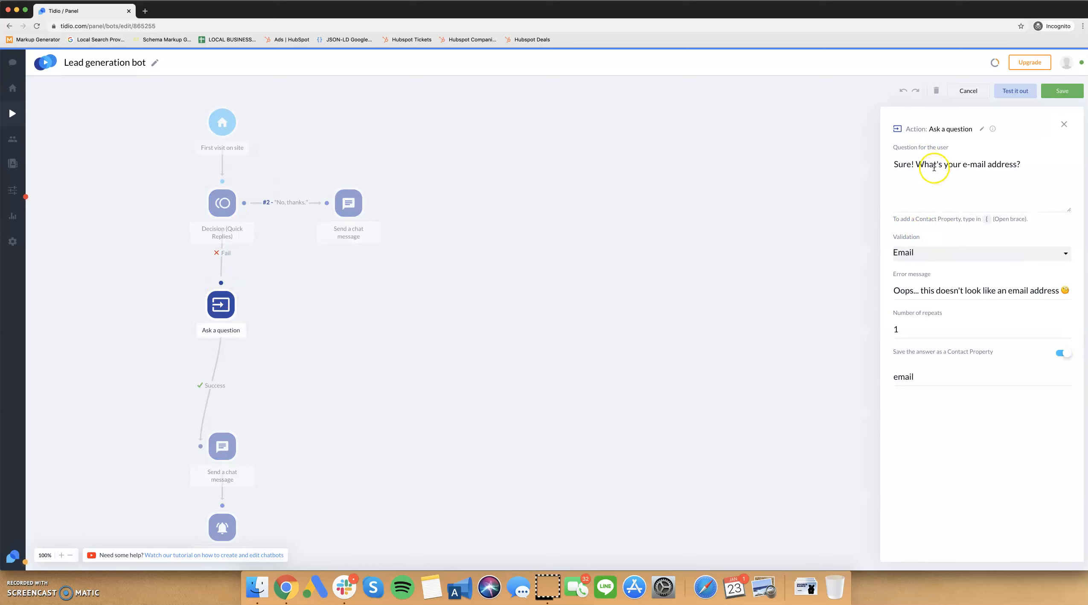
pyautogui.click(917, 163)
pyautogui.moveTo(917, 163); pyautogui.dragTo(871, 164)
pyautogui.write('Great!')
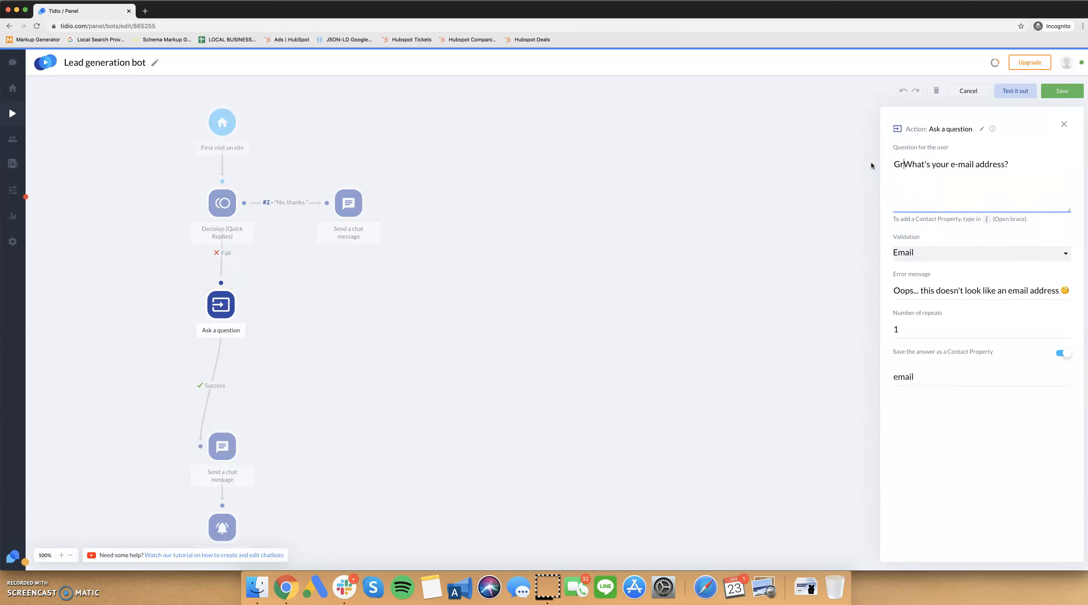
pyautogui.press('super+Right')
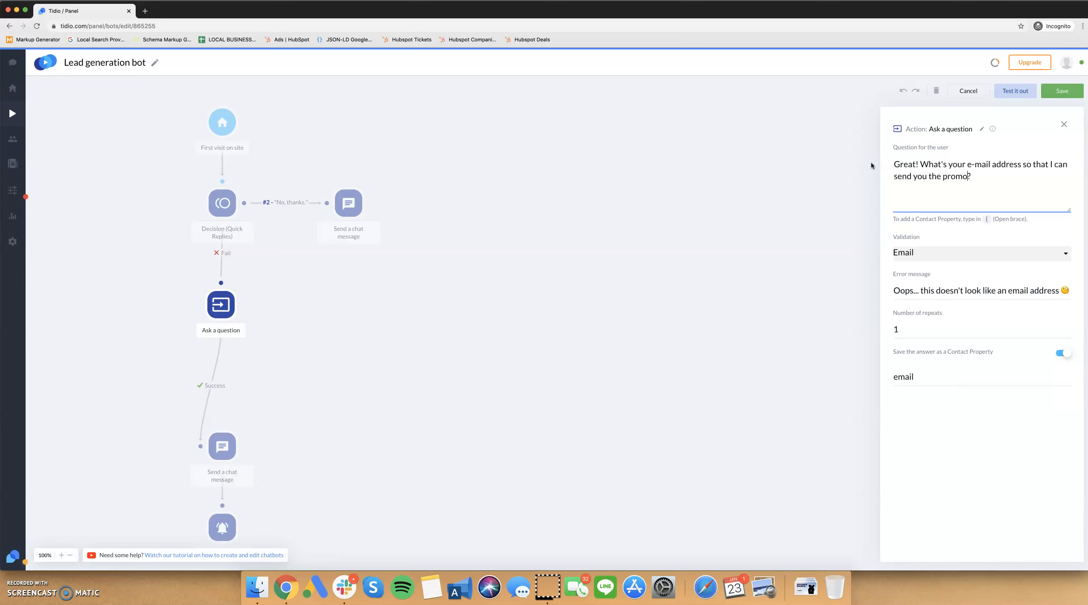
pyautogui.click(1058, 92)
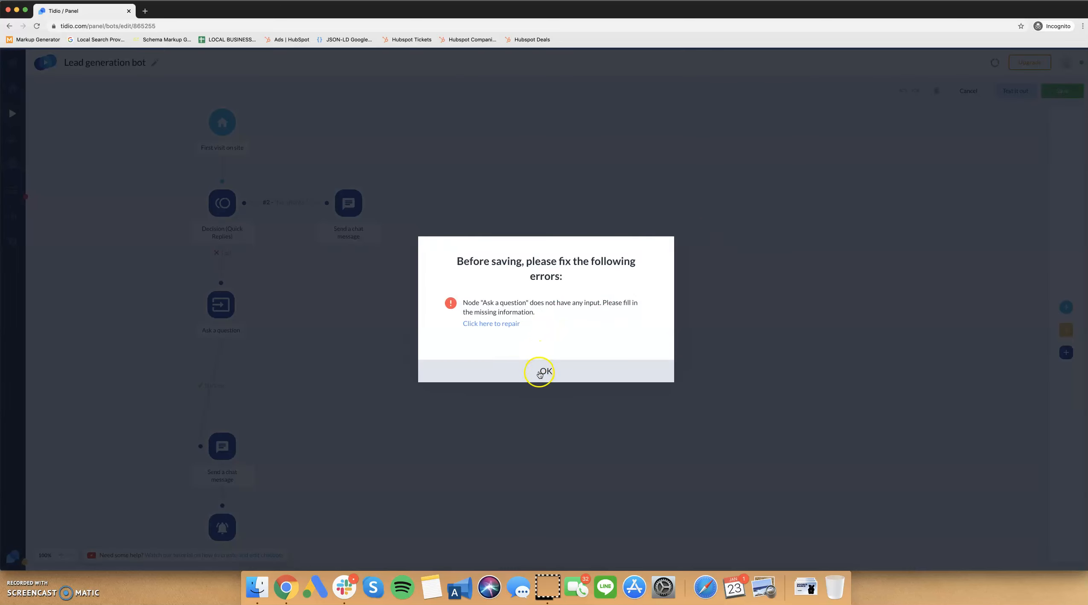
pyautogui.click(539, 374)
# Check the settings of the e-mail question and the first decision, trying to save the bot after each.
pyautogui.click(241, 287)
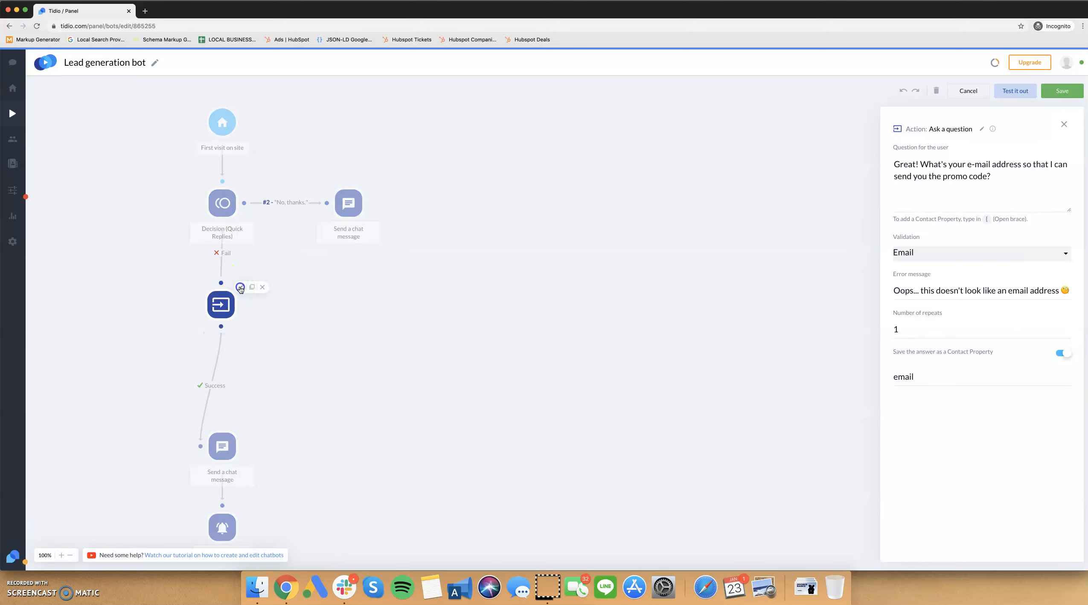
pyautogui.click(954, 185)
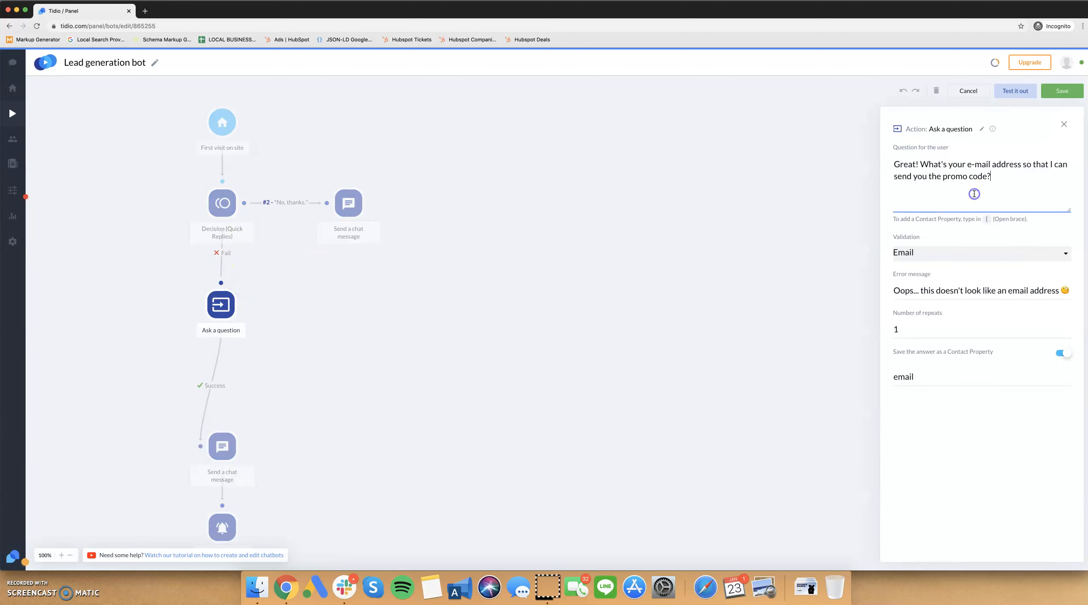
pyautogui.click(979, 253)
pyautogui.click(1061, 91)
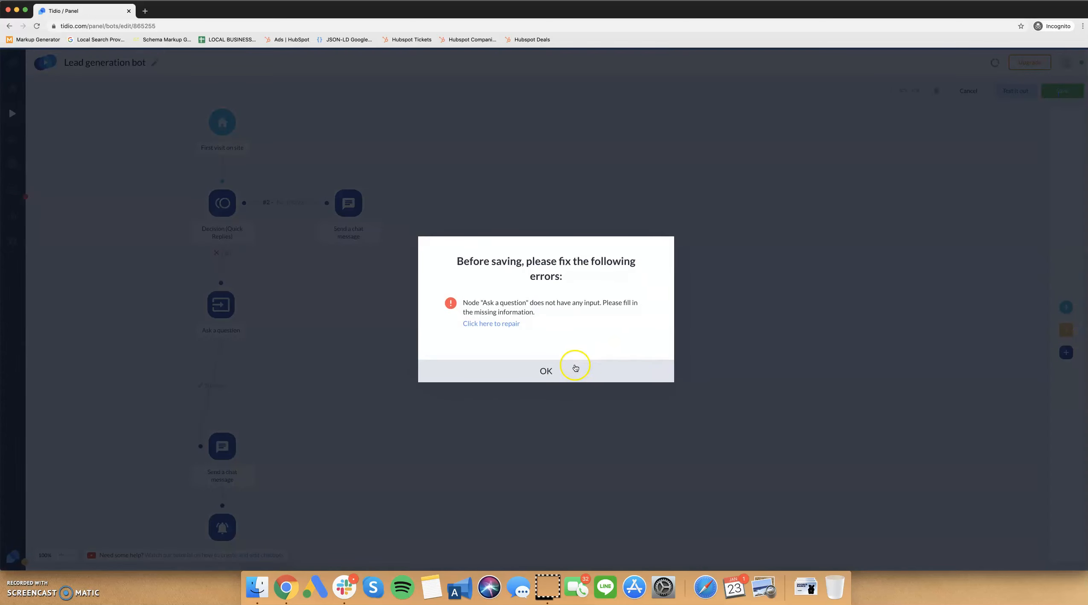
pyautogui.click(549, 372)
pyautogui.click(243, 185)
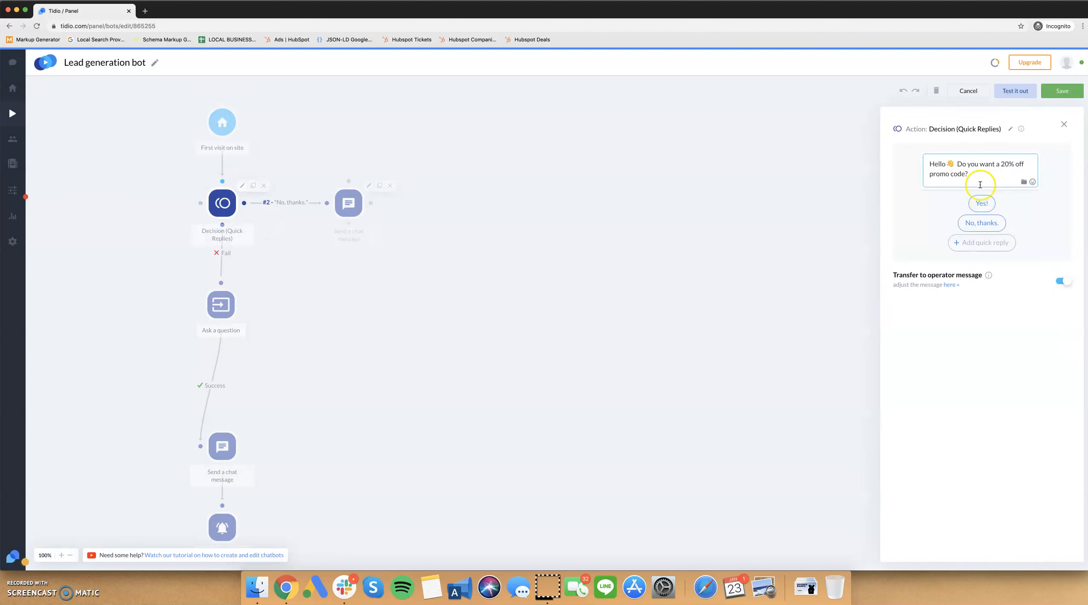
pyautogui.click(929, 225)
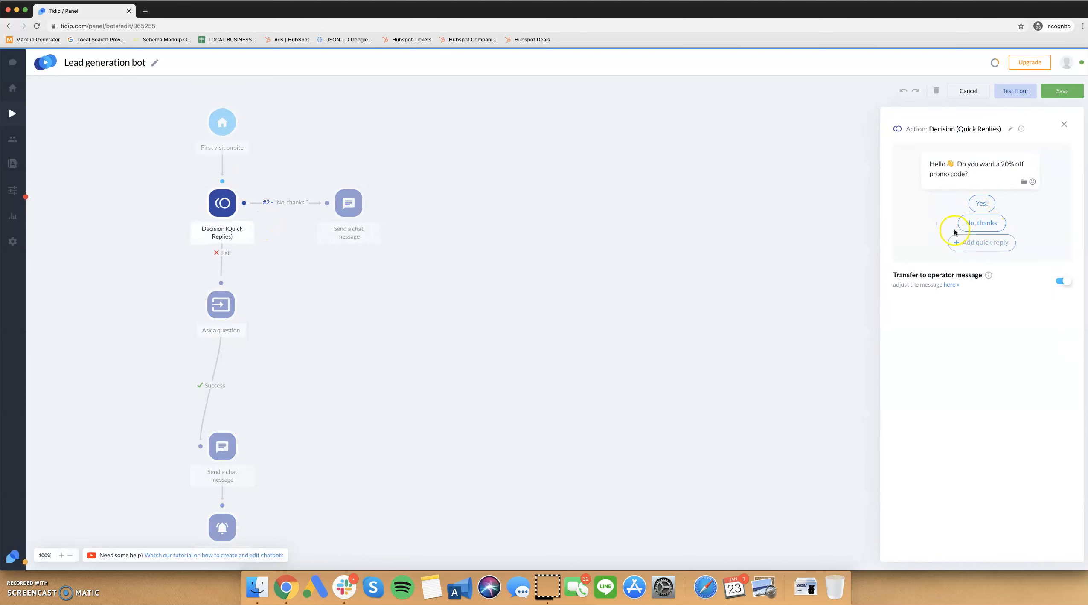
pyautogui.click(1061, 91)
pyautogui.click(558, 372)
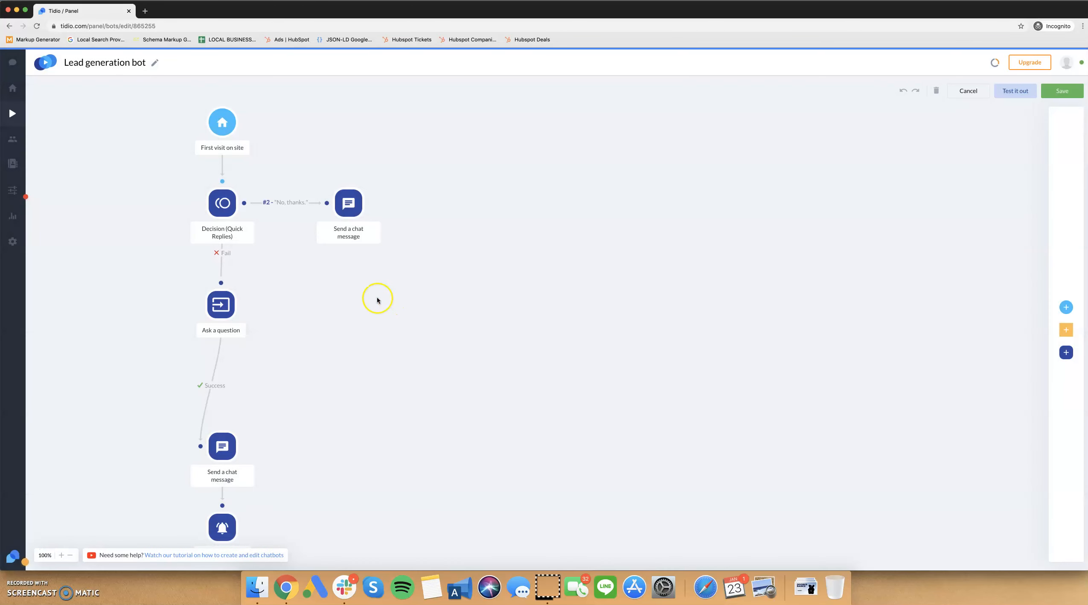
# Try to test the bot, follow the repair link, and inspect the flagged question's error and settings.
pyautogui.click(235, 294)
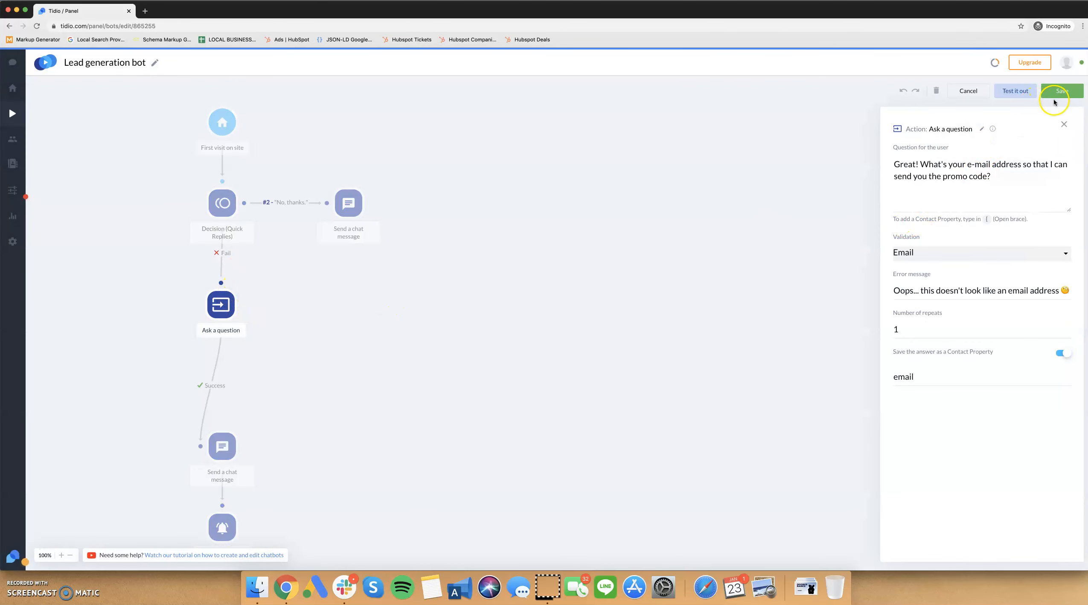
pyautogui.click(1021, 91)
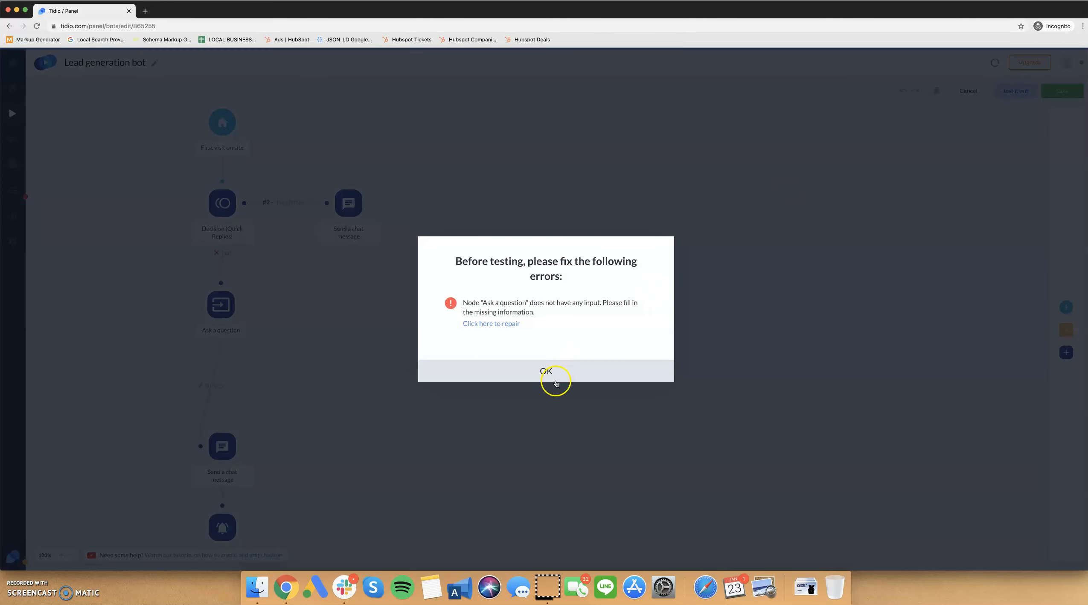
pyautogui.click(489, 321)
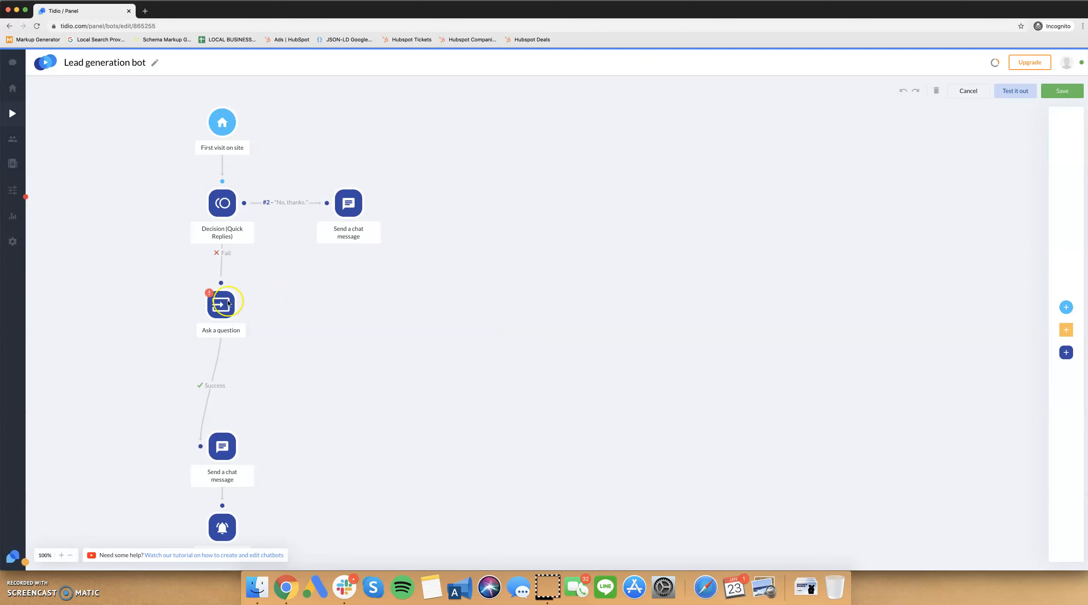
pyautogui.moveTo(209, 298)
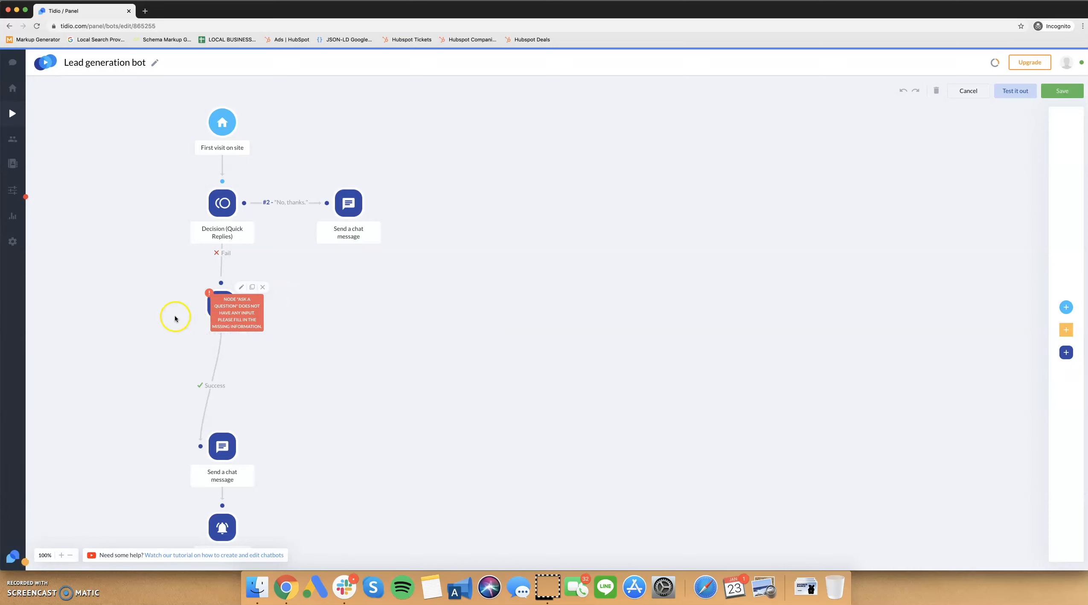
pyautogui.click(214, 296)
pyautogui.click(241, 288)
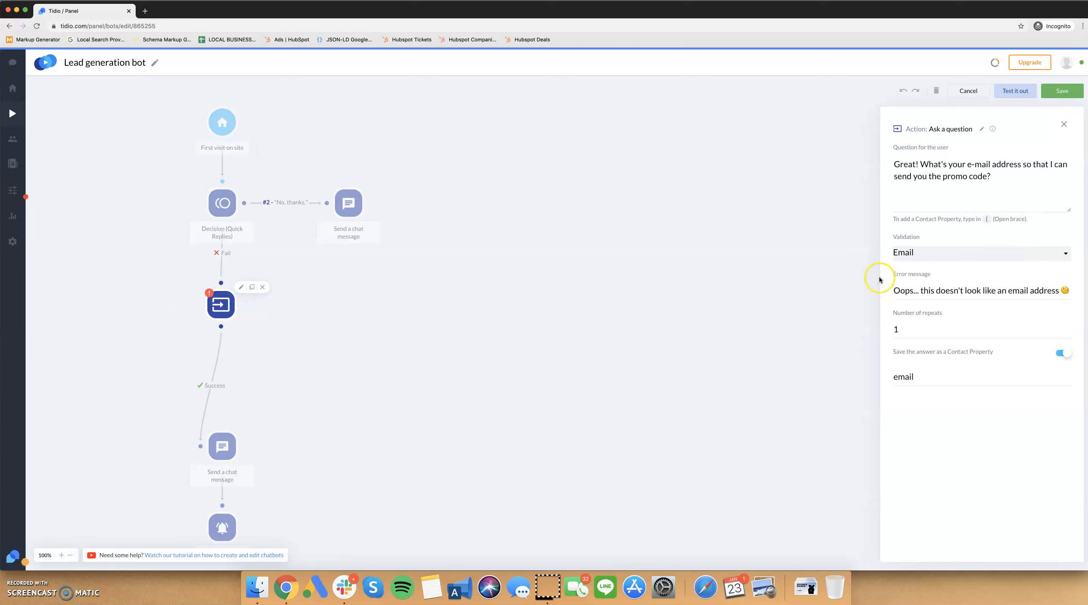
pyautogui.click(930, 207)
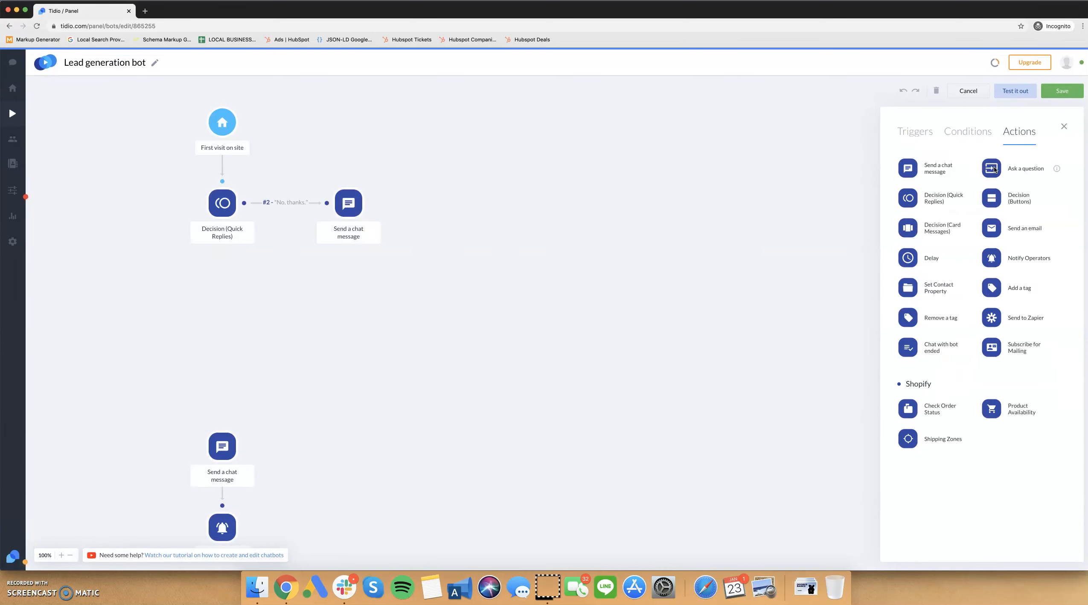
# Connect a new Ask a question action below the first decision in place of the flagged question, and open its settings.
pyautogui.moveTo(994, 165); pyautogui.dragTo(223, 226)
pyautogui.click(248, 259)
pyautogui.click(248, 299)
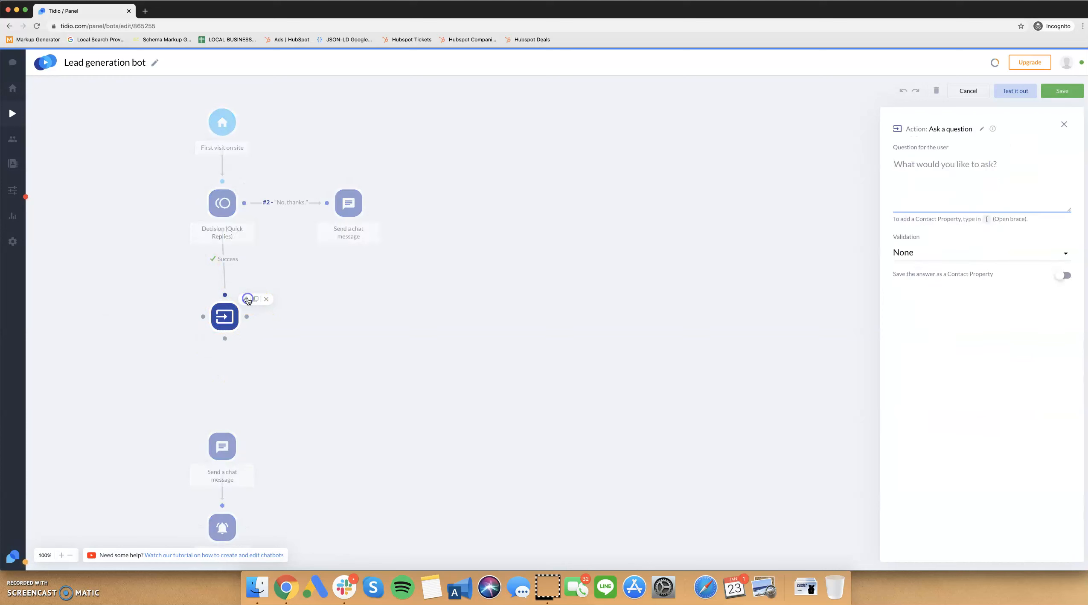
# Word the new question as "Great! What's your email address so that I can send you the promo code?".
pyautogui.write('G')
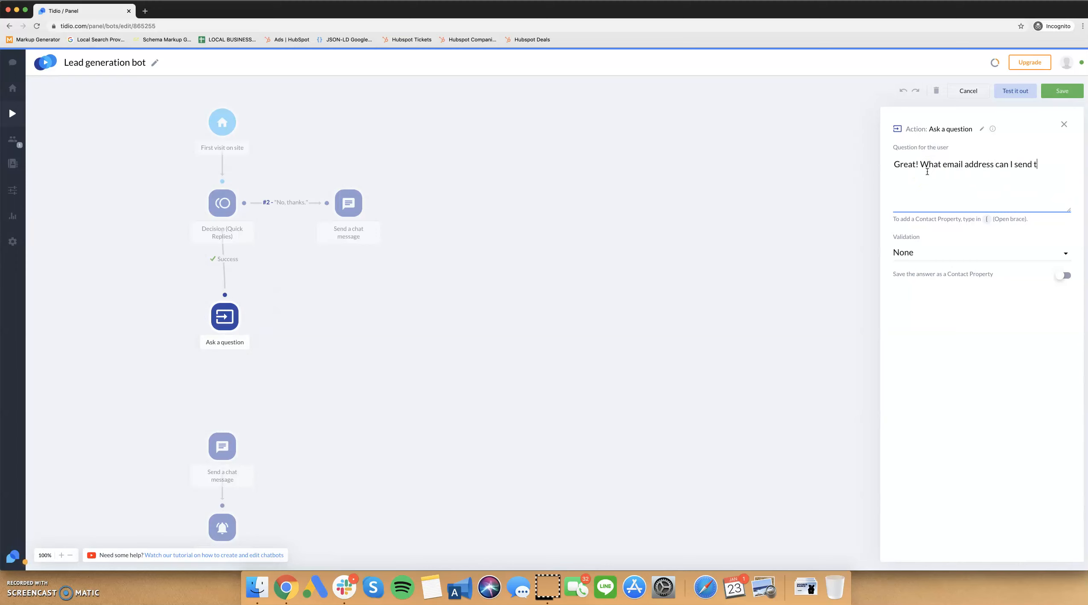
pyautogui.write('o')
pyautogui.click(940, 165)
pyautogui.write("'s your")
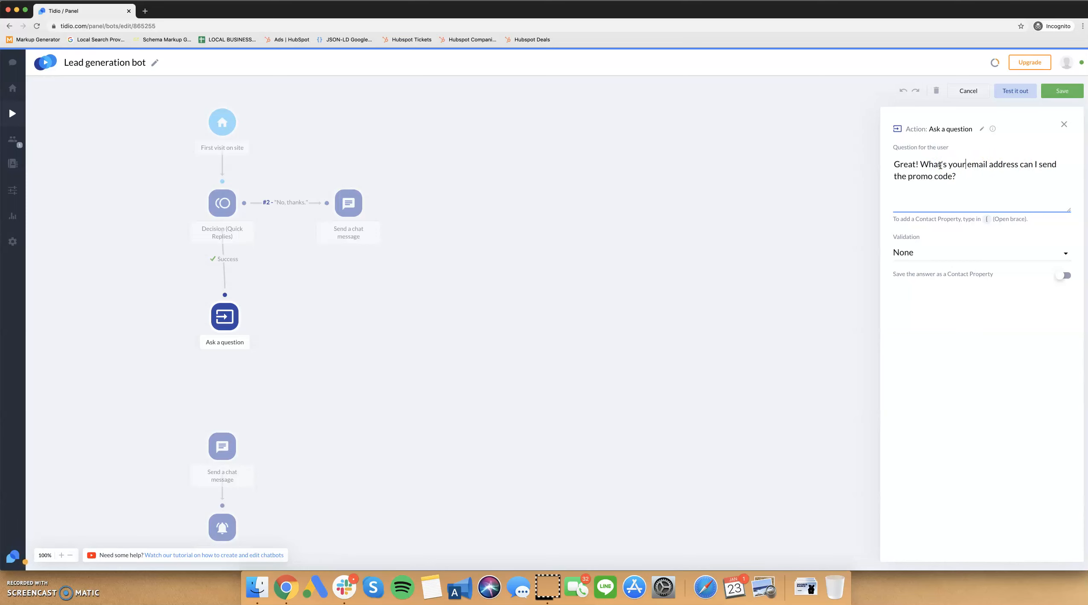
pyautogui.click(1017, 165)
pyautogui.write('so that I can')
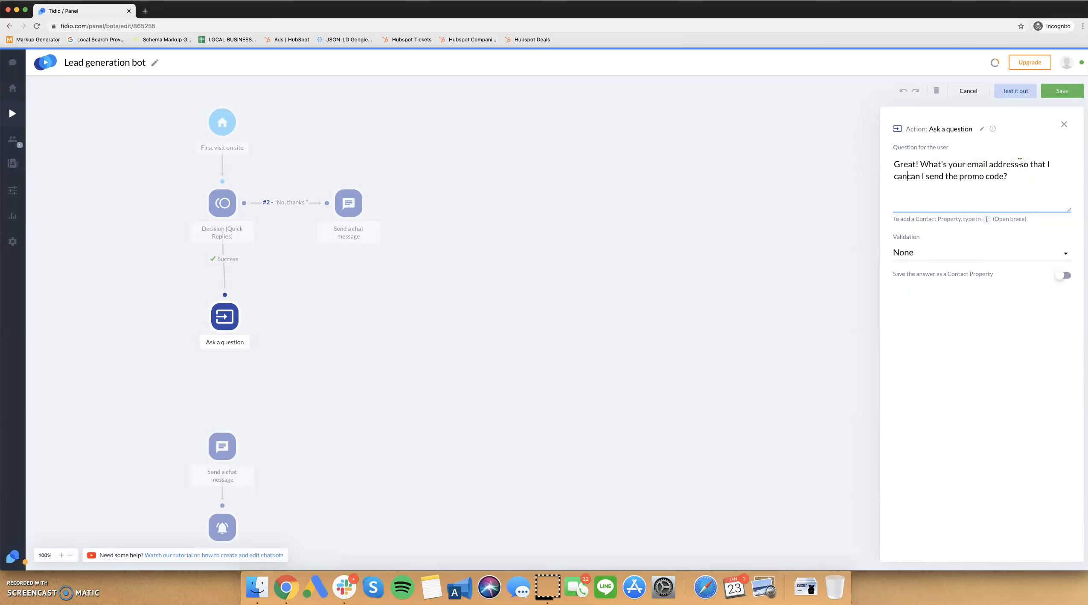
pyautogui.press('BackSpace')
pyautogui.press('BackSpace')
pyautogui.press('BackSpace')
pyautogui.press('BackSpace')
pyautogui.press('BackSpace')
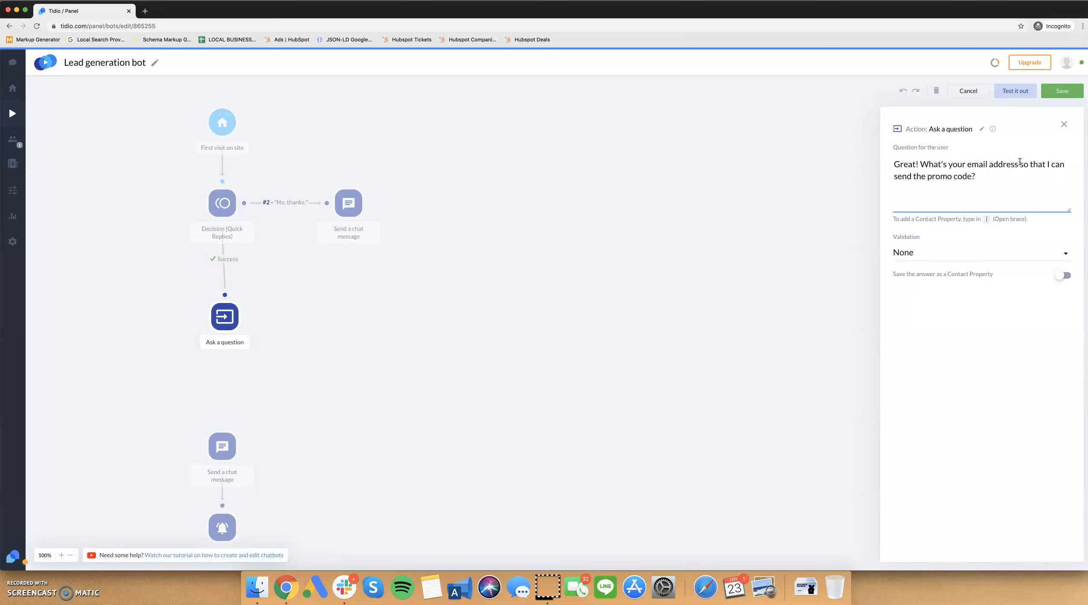
pyautogui.click(911, 176)
pyautogui.write('you')
# Set the question's validation to Email, toggle saving the answer as a contact property, and try to save the bot.
pyautogui.click(950, 250)
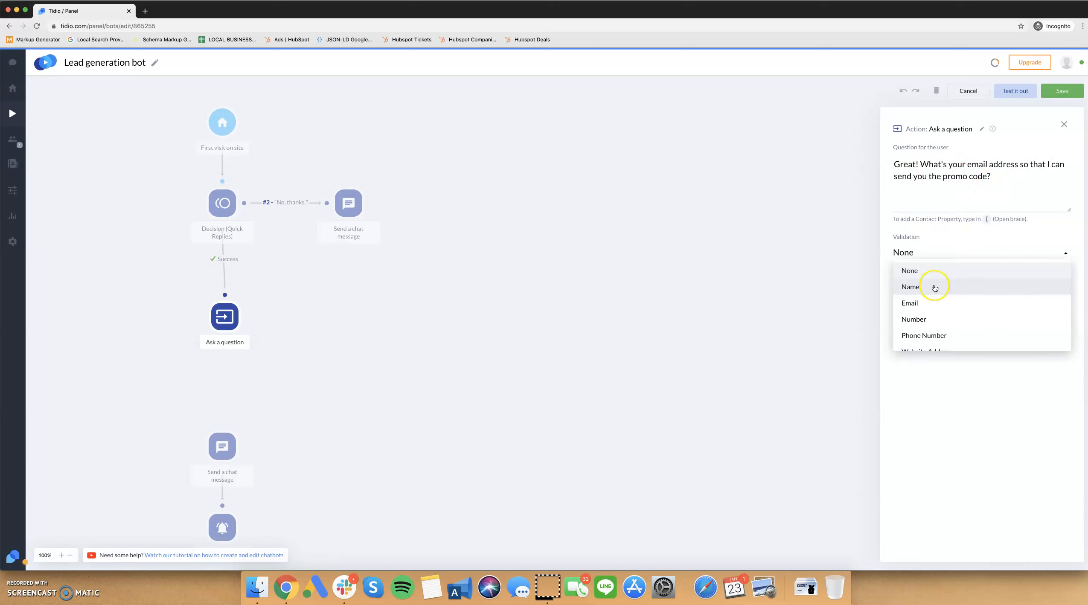
pyautogui.click(933, 303)
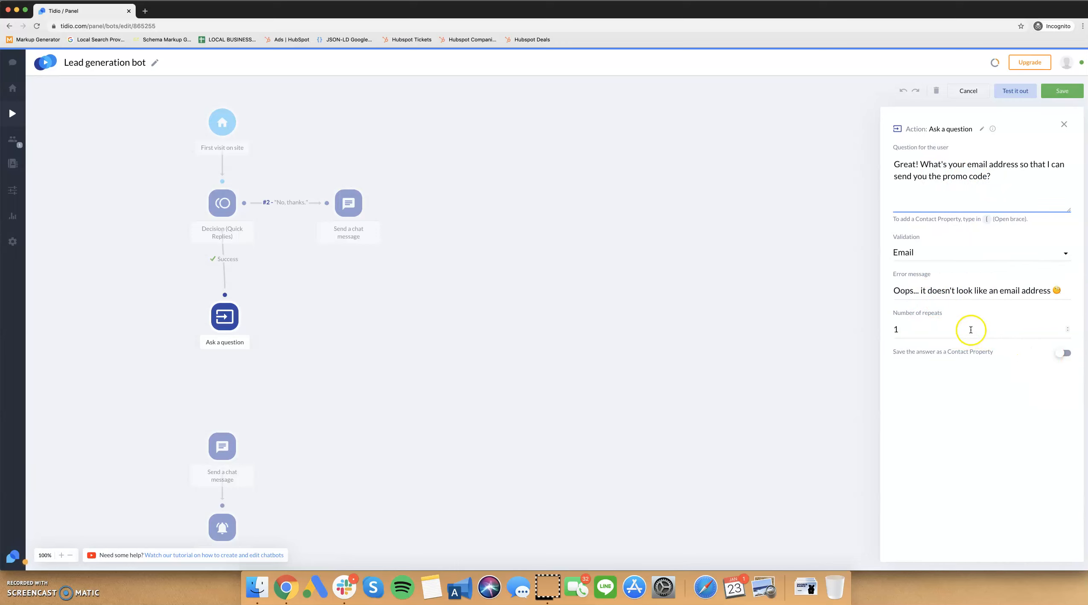
pyautogui.click(1061, 354)
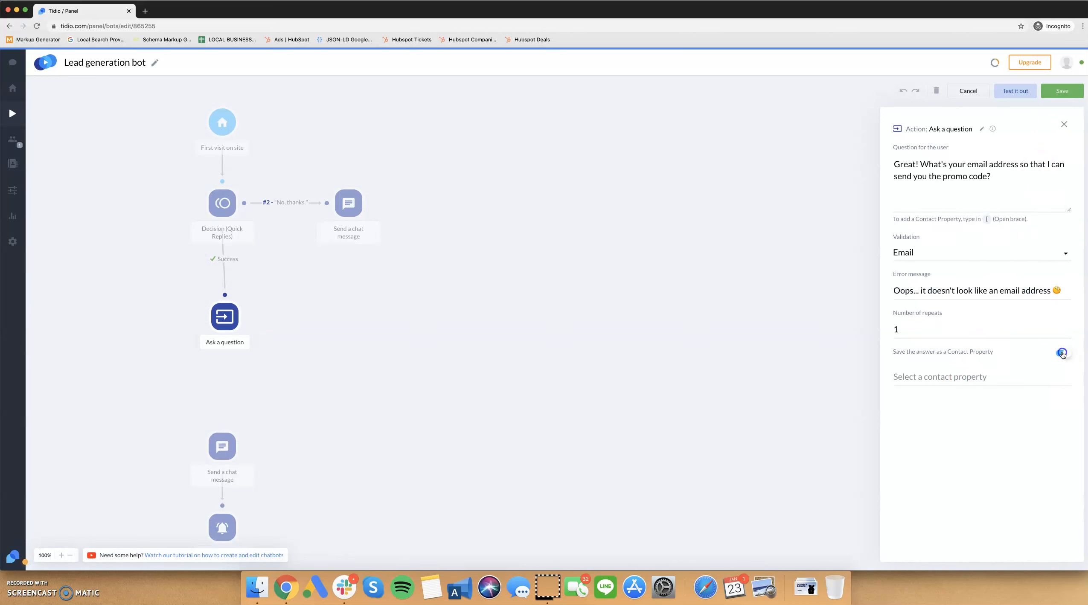
pyautogui.click(1062, 91)
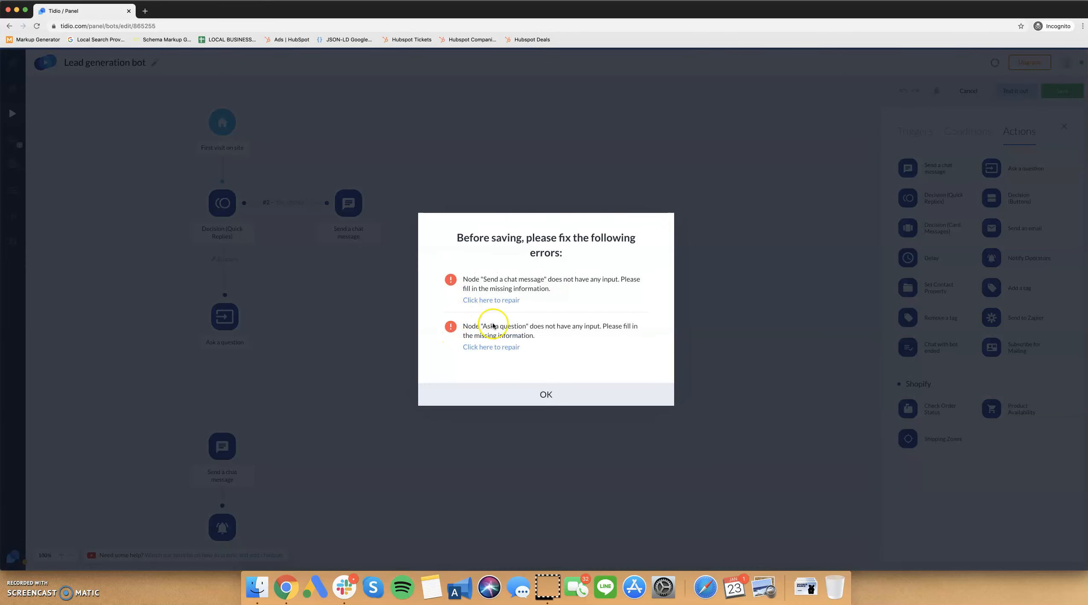
pyautogui.click(541, 395)
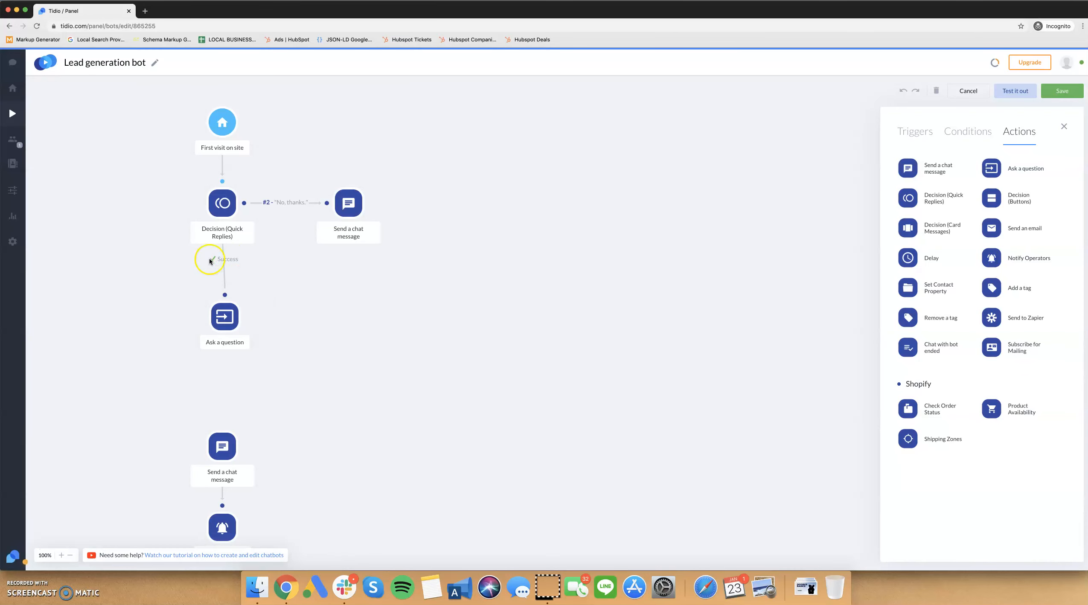
# Connect the e-mail question's Fail outcome to the chat message below and reselect Email as its validation.
pyautogui.moveTo(224, 339); pyautogui.dragTo(222, 425)
pyautogui.click(225, 382)
pyautogui.click(241, 298)
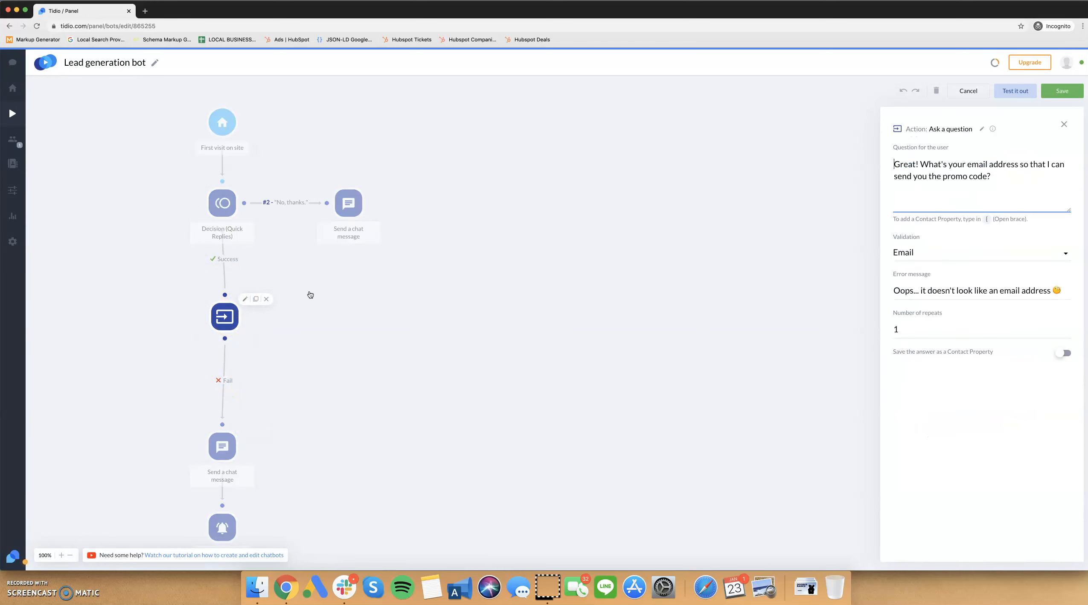
pyautogui.click(939, 253)
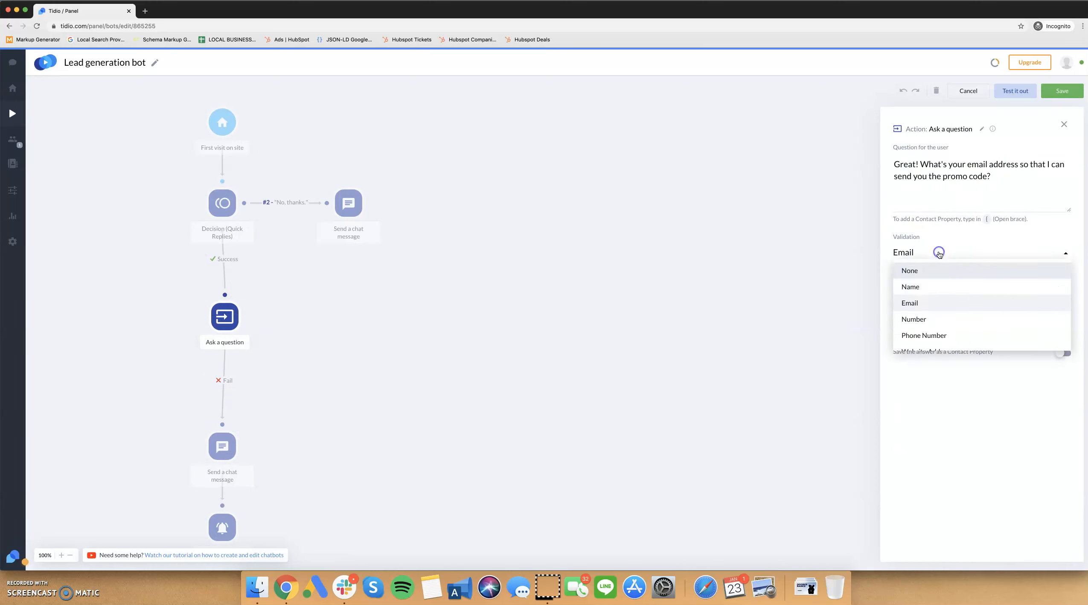
pyautogui.click(926, 302)
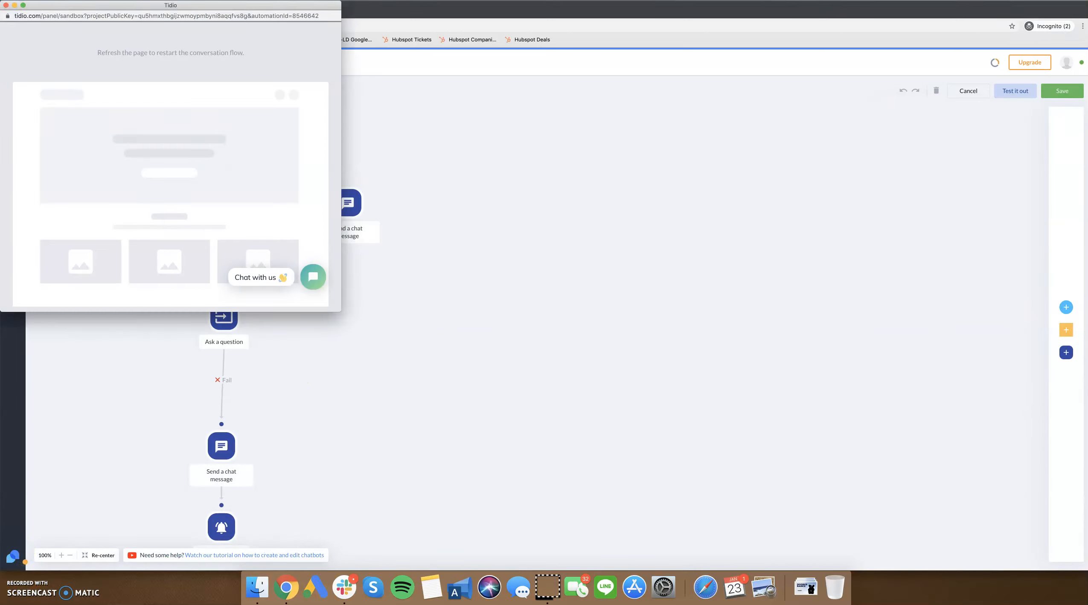
# Close the test preview and check the text of the chat message below the e-mail question.
pyautogui.click(6, 5)
pyautogui.moveTo(209, 330)
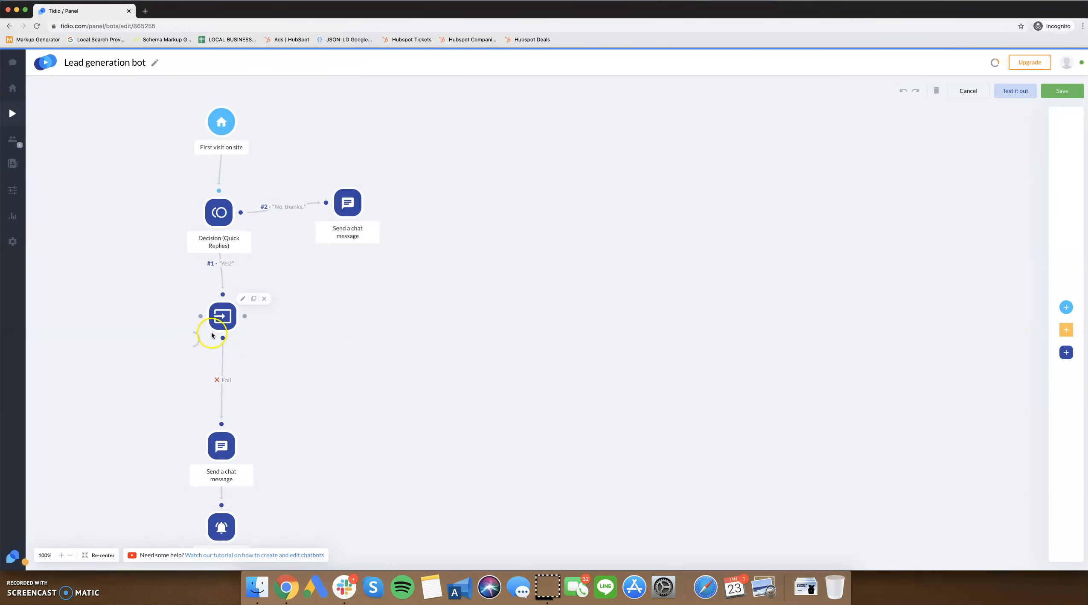
pyautogui.click(221, 445)
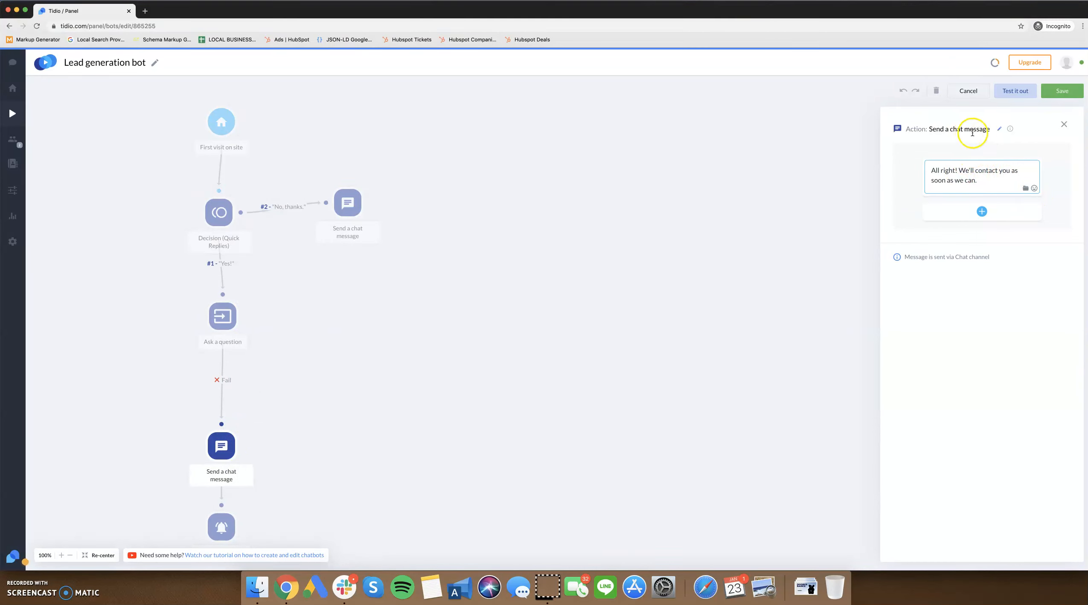
pyautogui.click(729, 202)
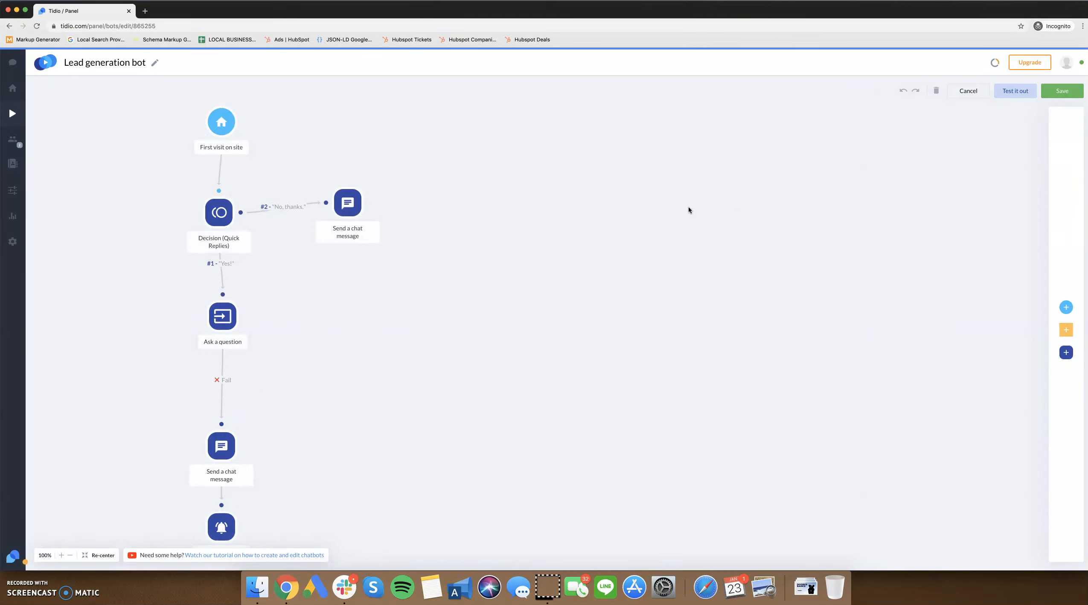
# Replace the Fail link below the e-mail question with a Success link to the chat message, and recheck the question's settings.
pyautogui.click(222, 379)
pyautogui.moveTo(230, 444)
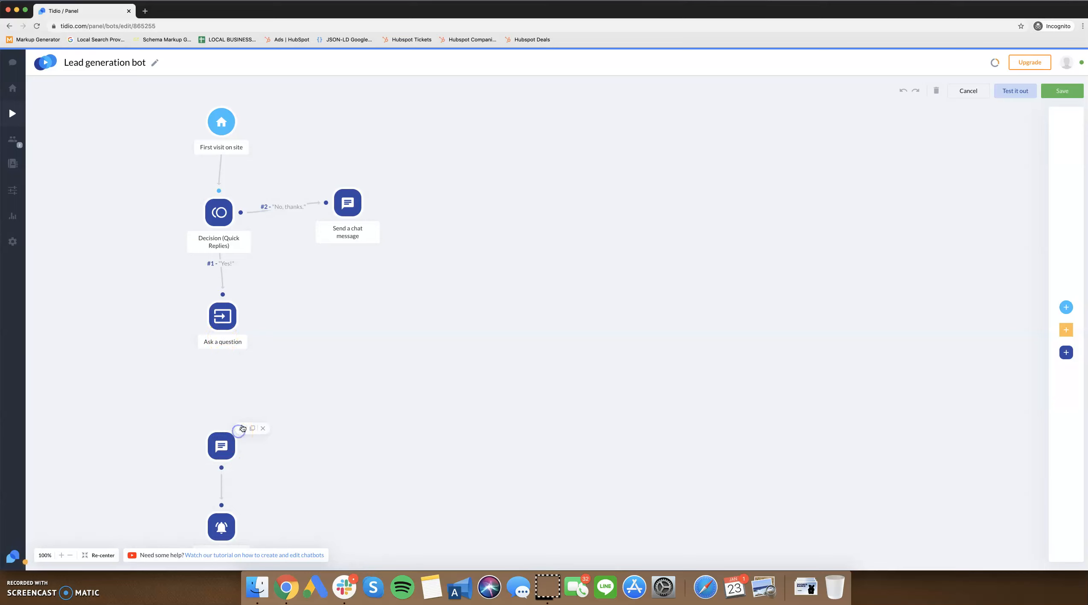
pyautogui.moveTo(221, 437); pyautogui.dragTo(221, 420)
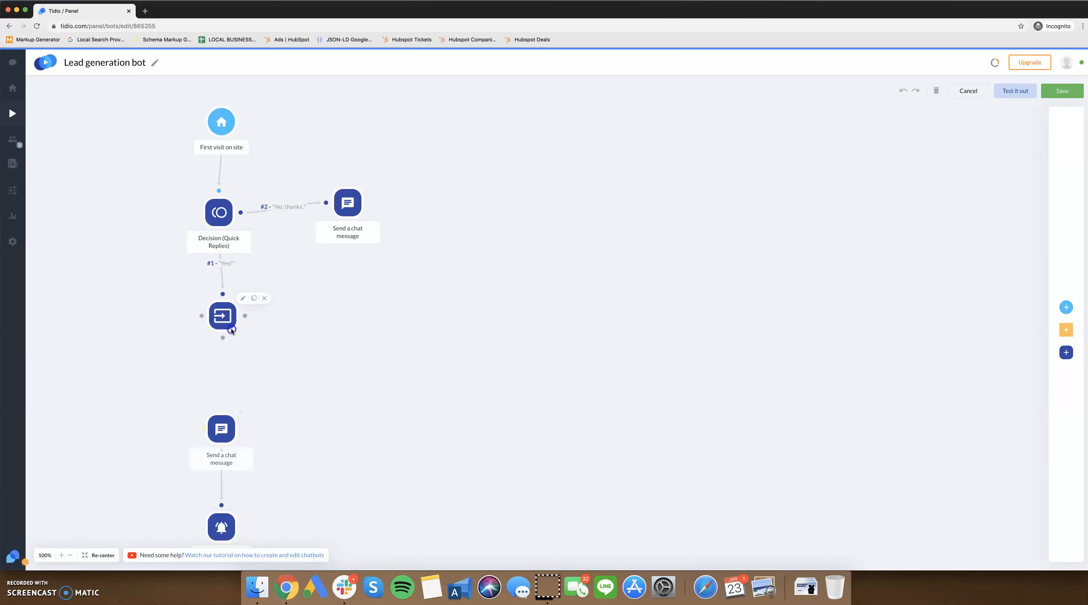
pyautogui.moveTo(222, 338); pyautogui.dragTo(222, 406)
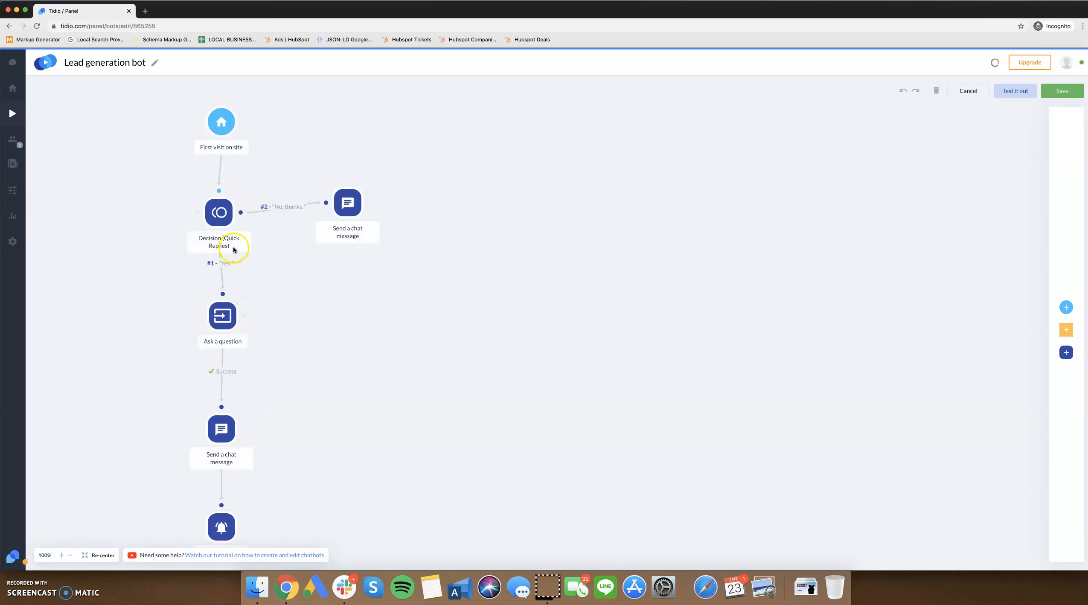
pyautogui.click(244, 298)
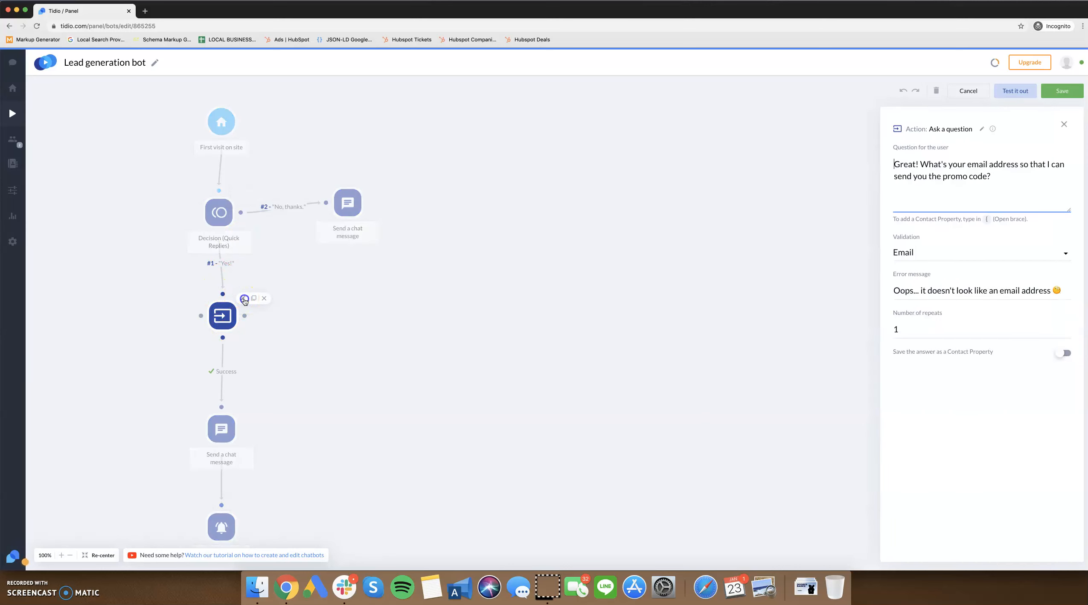
pyautogui.click(328, 344)
# Reword the chat message below the question as "All right! We just sent you the promo code. Check your inbox and make sure your".
pyautogui.click(241, 411)
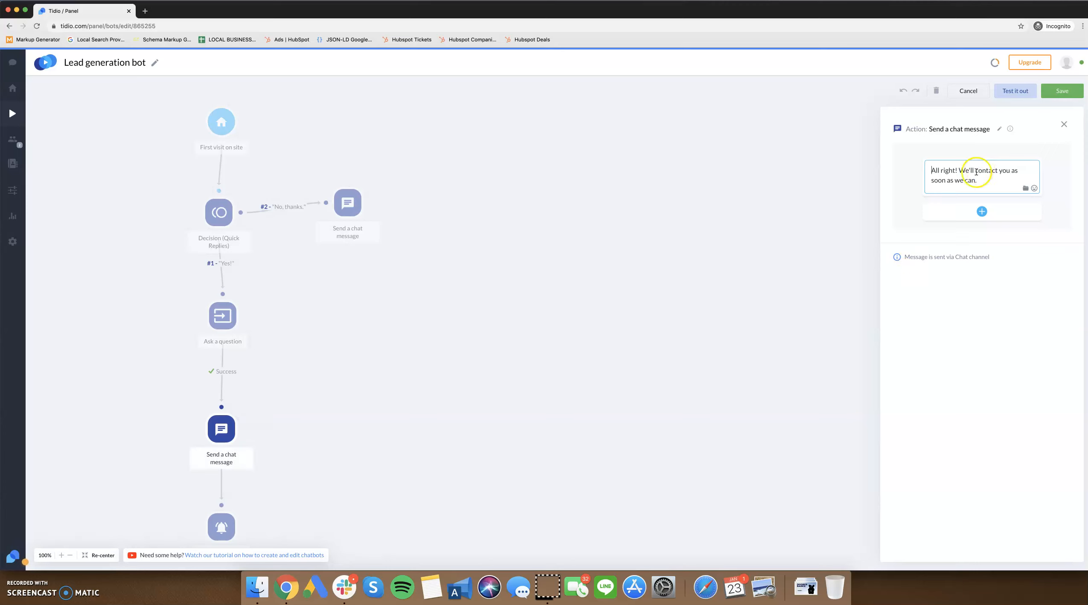
pyautogui.moveTo(975, 171); pyautogui.dragTo(979, 184)
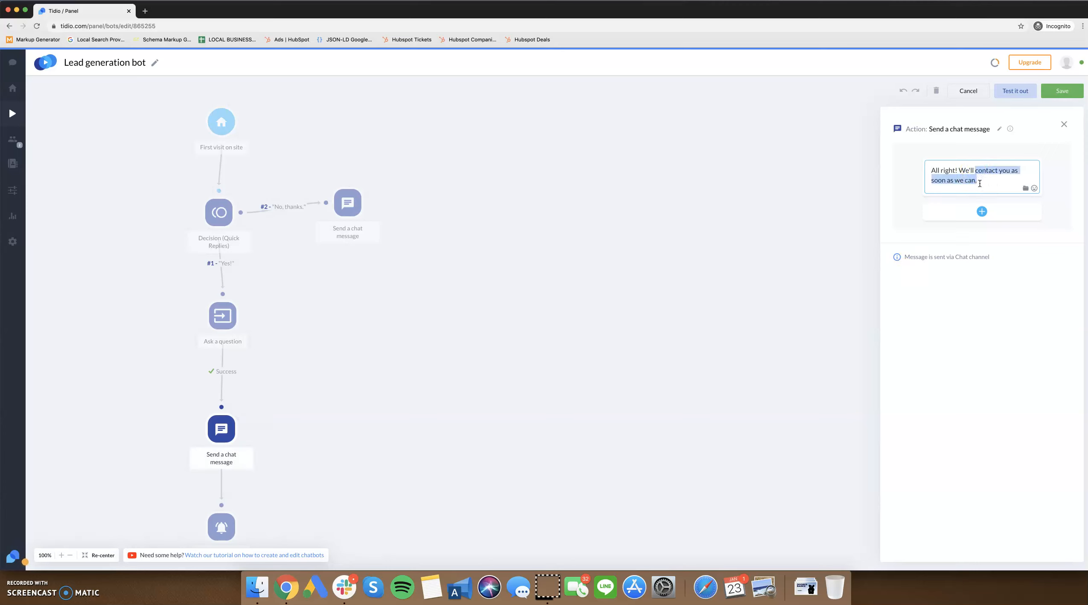
pyautogui.write('send yo')
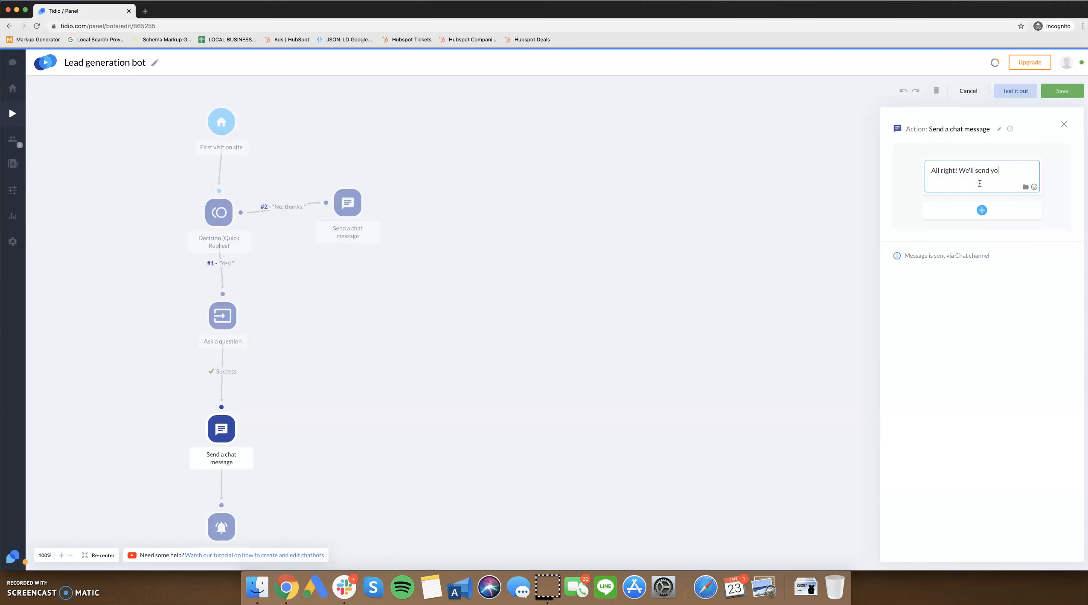
pyautogui.write('u the promo')
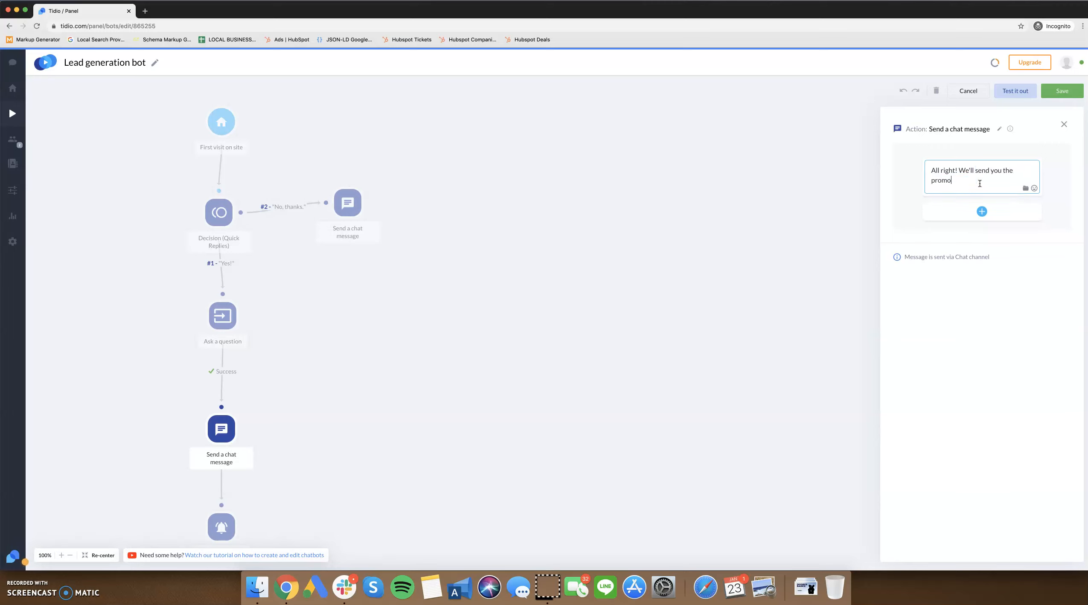
pyautogui.press('BackSpace')
pyautogui.press('BackSpace')
pyautogui.write('just ')
pyautogui.write('d')
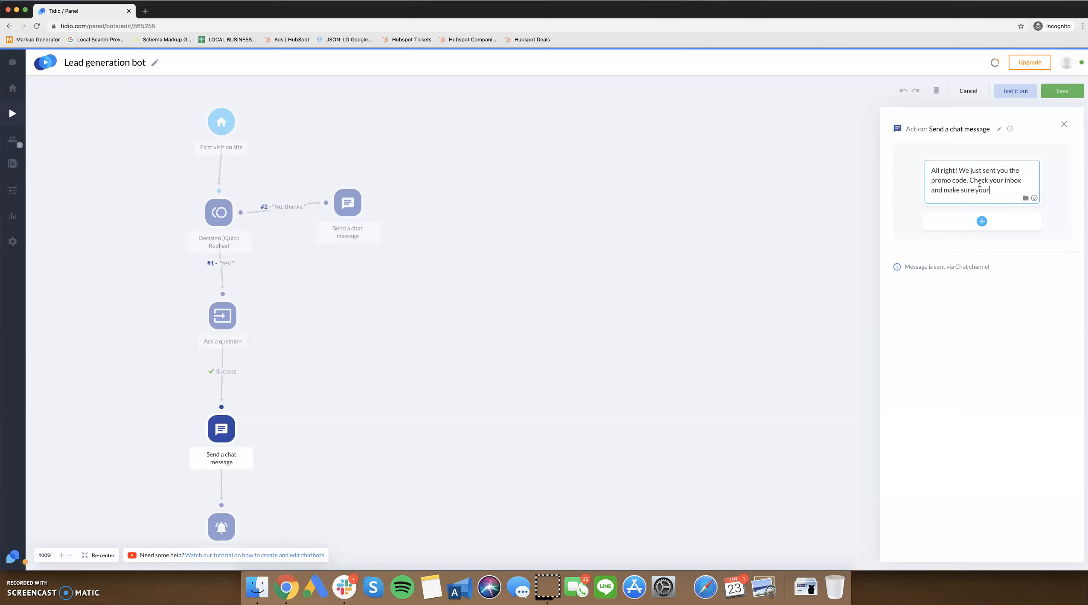
# Change the chat message to "All right! The promo code is 20OFF" and save the bot.
pyautogui.press('BackSpace')
pyautogui.press('BackSpace')
pyautogui.press('BackSpace')
pyautogui.press('BackSpace')
pyautogui.press('BackSpace')
pyautogui.press('BackSpace')
pyautogui.press('BackSpace')
pyautogui.press('BackSpace')
pyautogui.press('BackSpace')
pyautogui.press('BackSpace')
pyautogui.press('BackSpace')
pyautogui.press('BackSpace')
pyautogui.press('BackSpace')
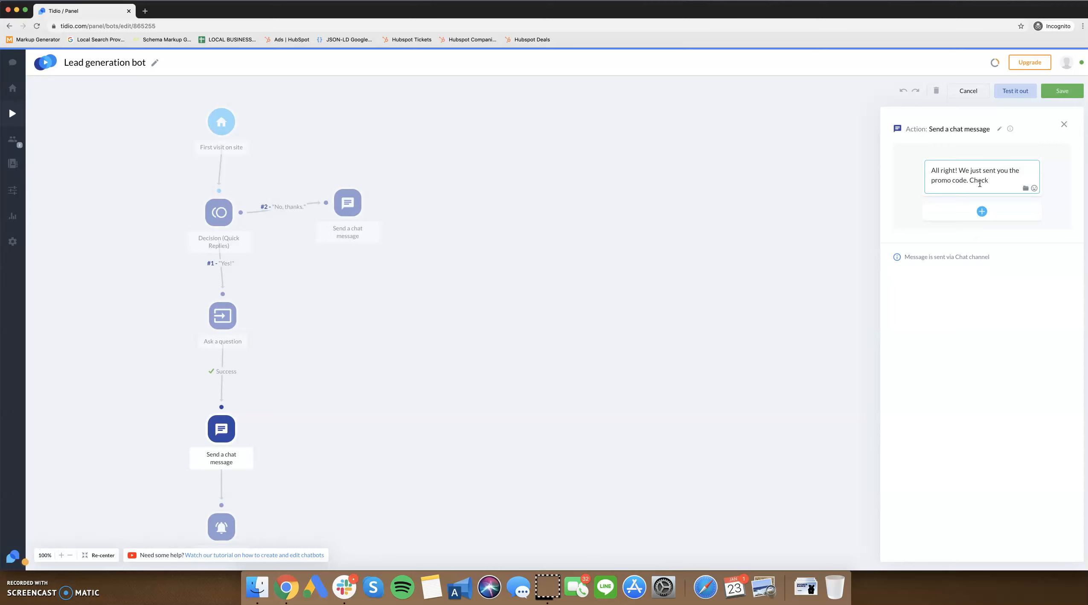
pyautogui.press('BackSpace')
pyautogui.press('BackSpace')
pyautogui.press('BackSpace')
pyautogui.press('BackSpace')
pyautogui.press('BackSpace')
pyautogui.press('BackSpace')
pyautogui.press('BackSpace')
pyautogui.press('BackSpace')
pyautogui.press('BackSpace')
pyautogui.press('BackSpace')
pyautogui.press('BackSpace')
pyautogui.press('BackSpace')
pyautogui.press('BackSpace')
pyautogui.press('BackSpace')
pyautogui.press('BackSpace')
pyautogui.press('BackSpace')
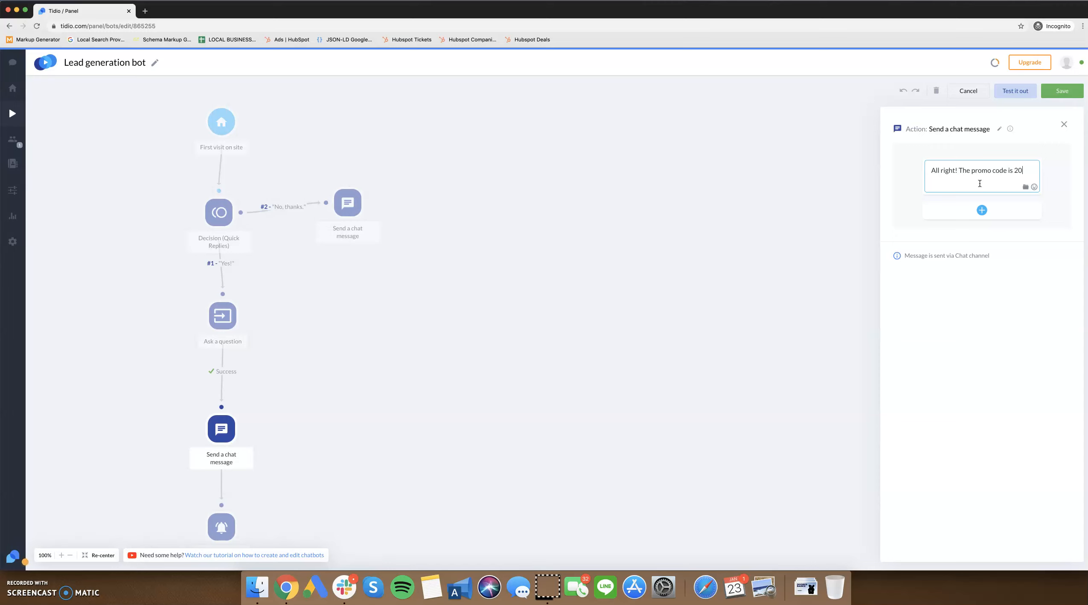
pyautogui.write('FF')
pyautogui.click(980, 186)
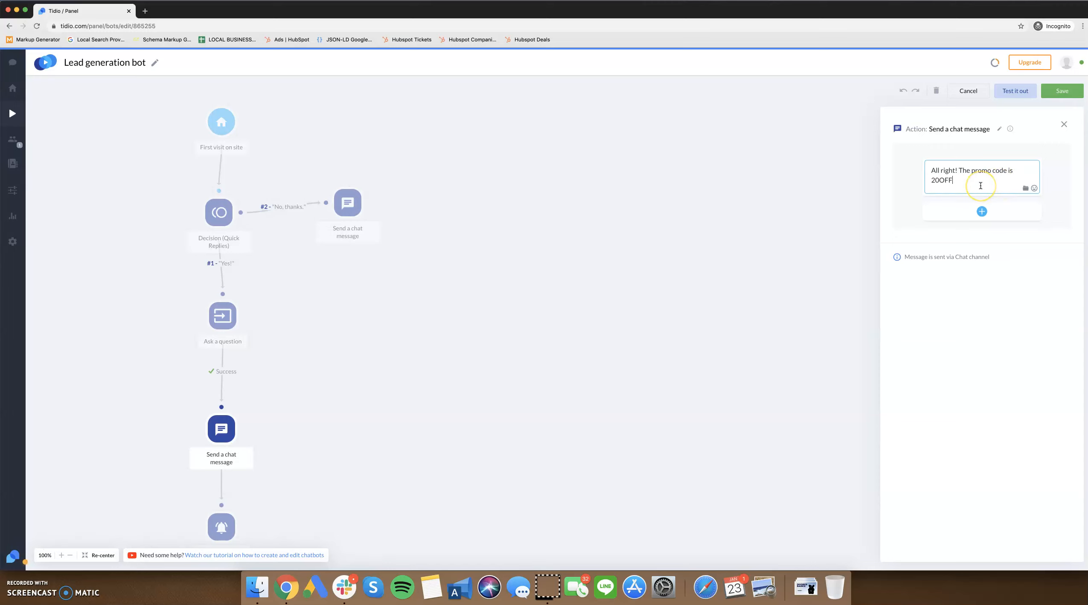
pyautogui.click(1061, 92)
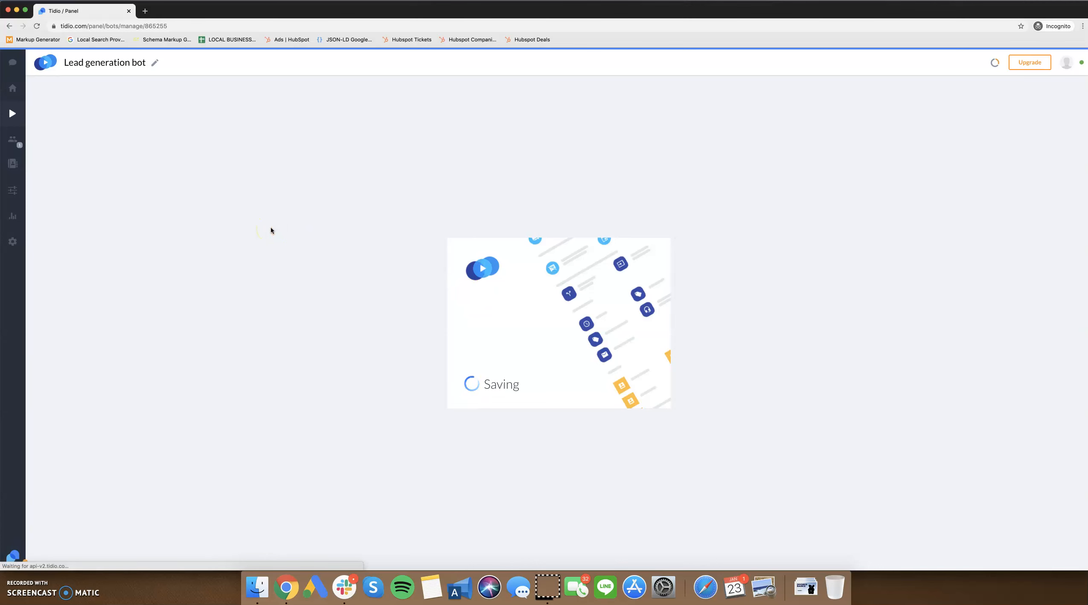
# Reopen the Lead generation bot for editing and check the Notify Operators action's message and description.
pyautogui.click(208, 147)
pyautogui.click(172, 175)
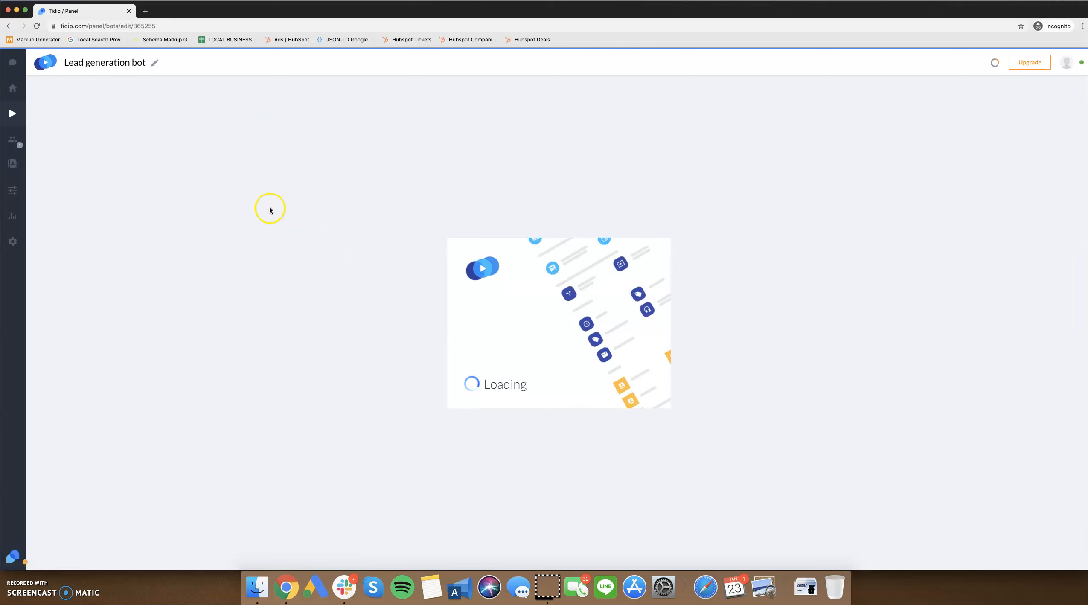
pyautogui.scroll(-2, 318, 425)
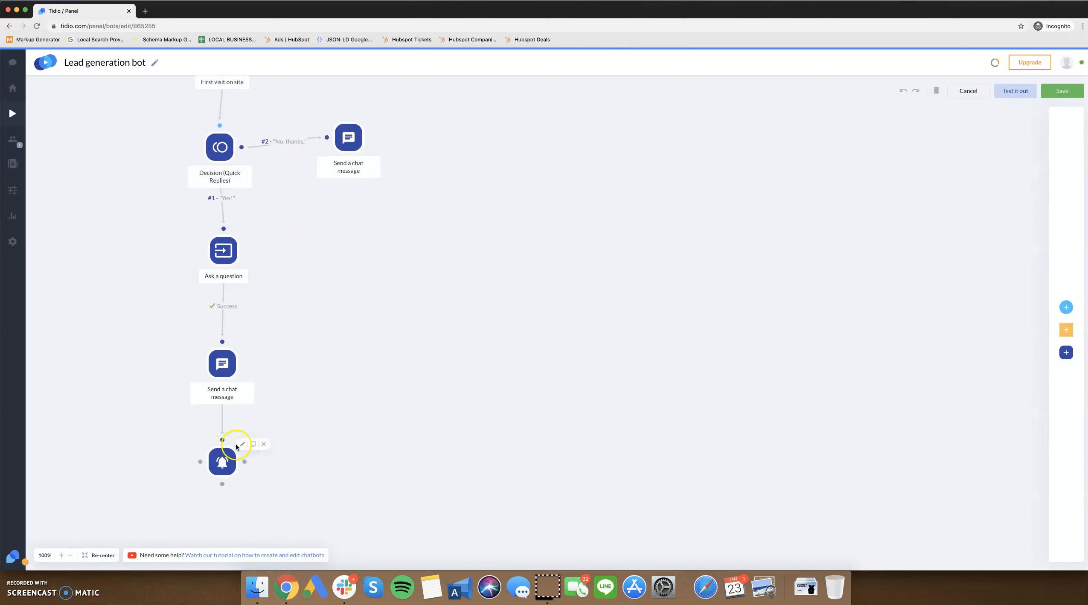
pyautogui.click(241, 444)
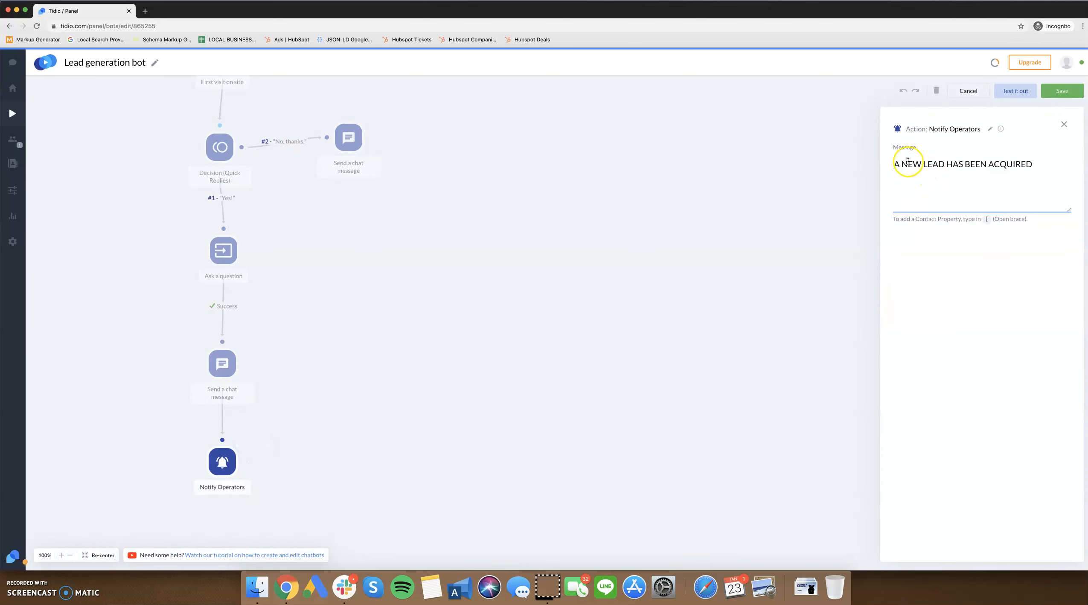
pyautogui.tripleClick(985, 163)
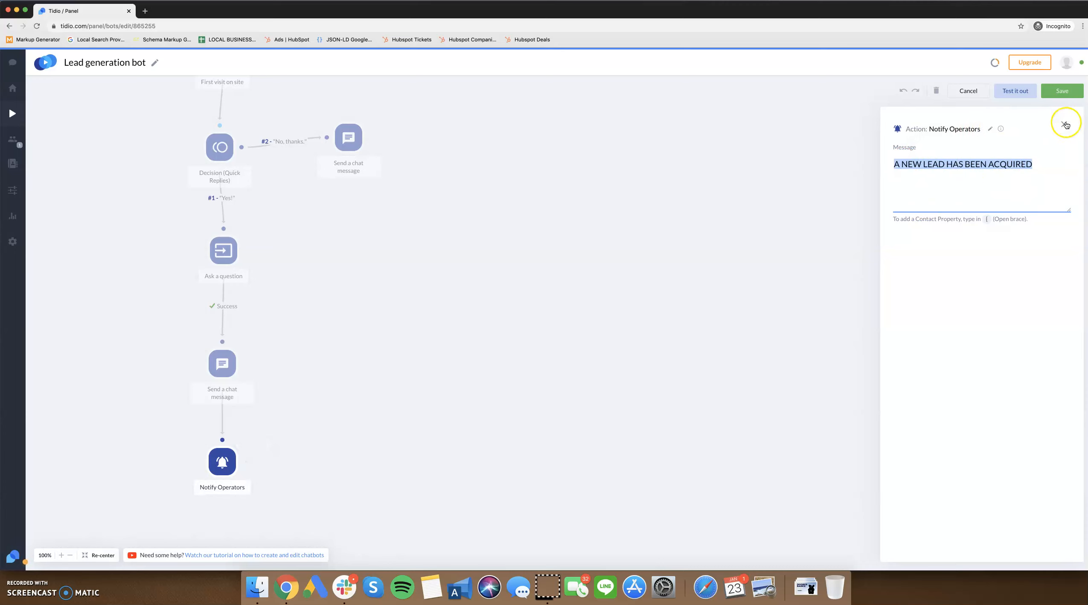
pyautogui.moveTo(1002, 129)
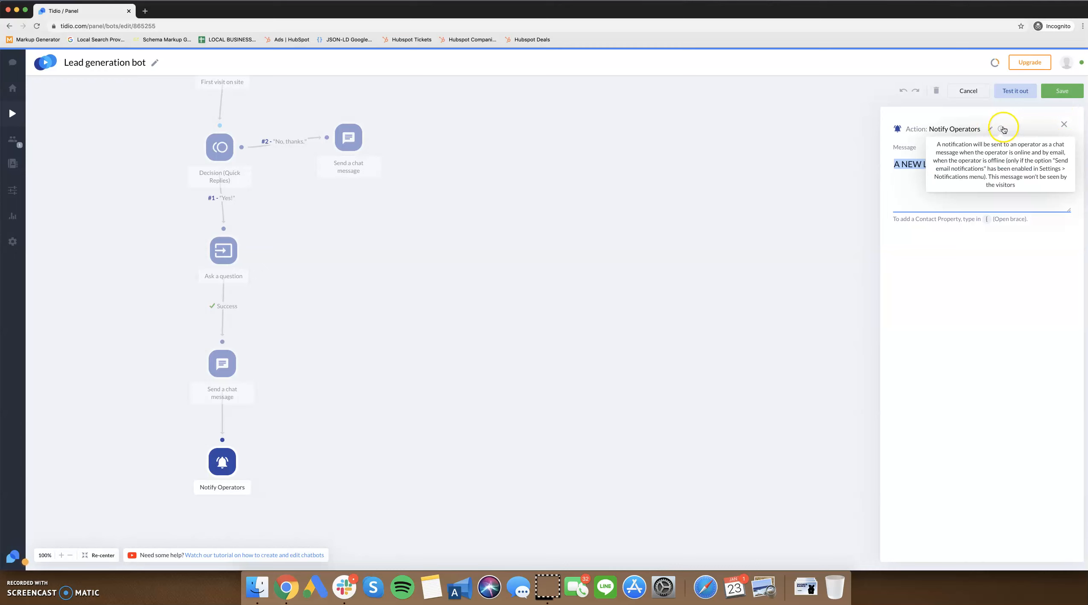
pyautogui.click(1064, 124)
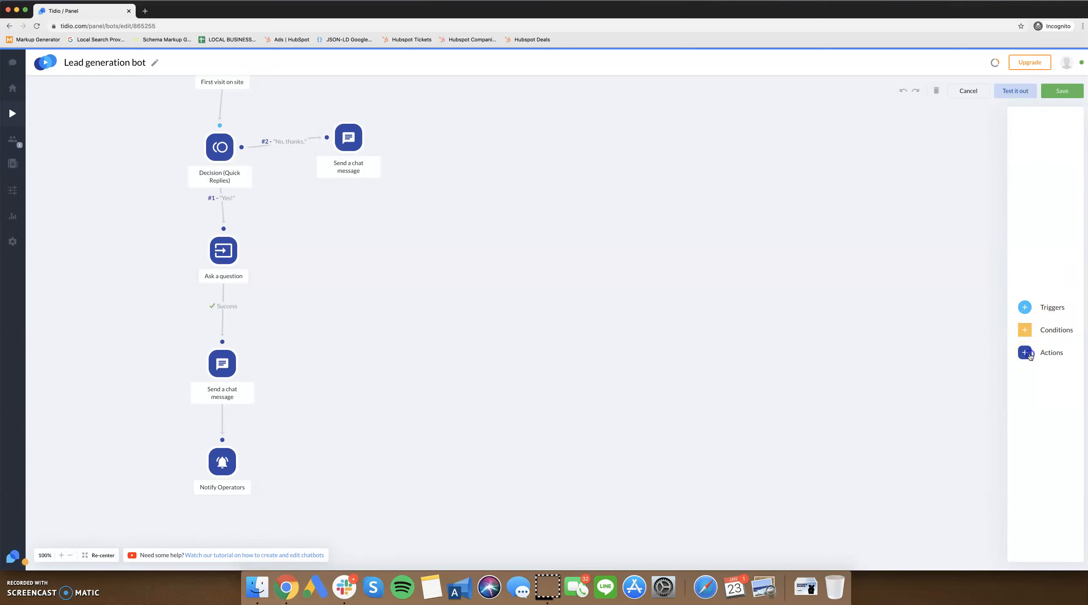
# Add a Send an email action beside Notify Operators and set its subject to "New Lead Acquired".
pyautogui.moveTo(1066, 355)
pyautogui.click(1048, 352)
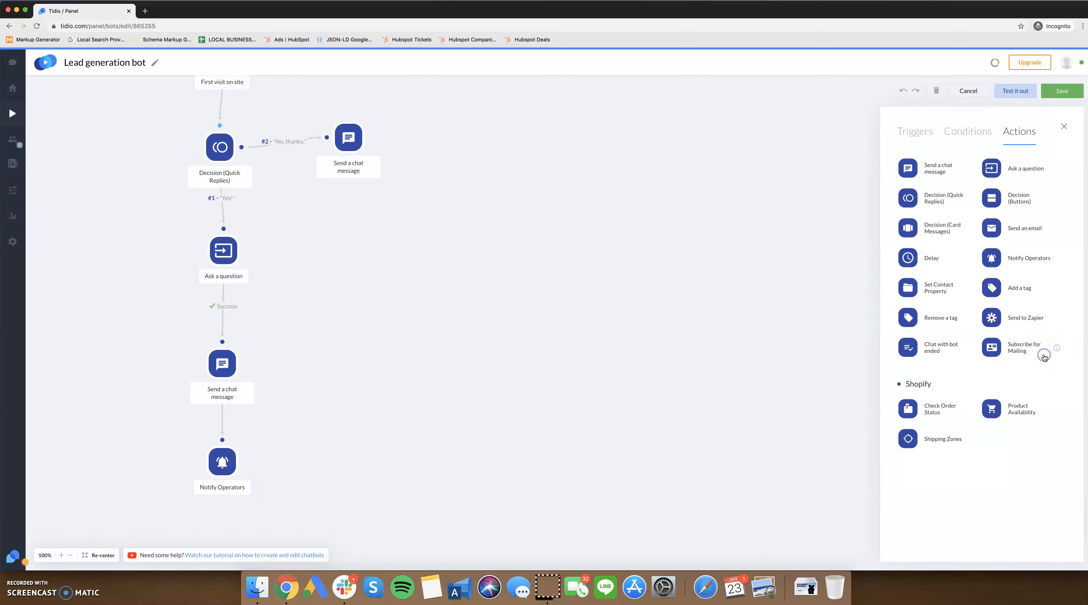
pyautogui.moveTo(999, 223); pyautogui.dragTo(225, 444)
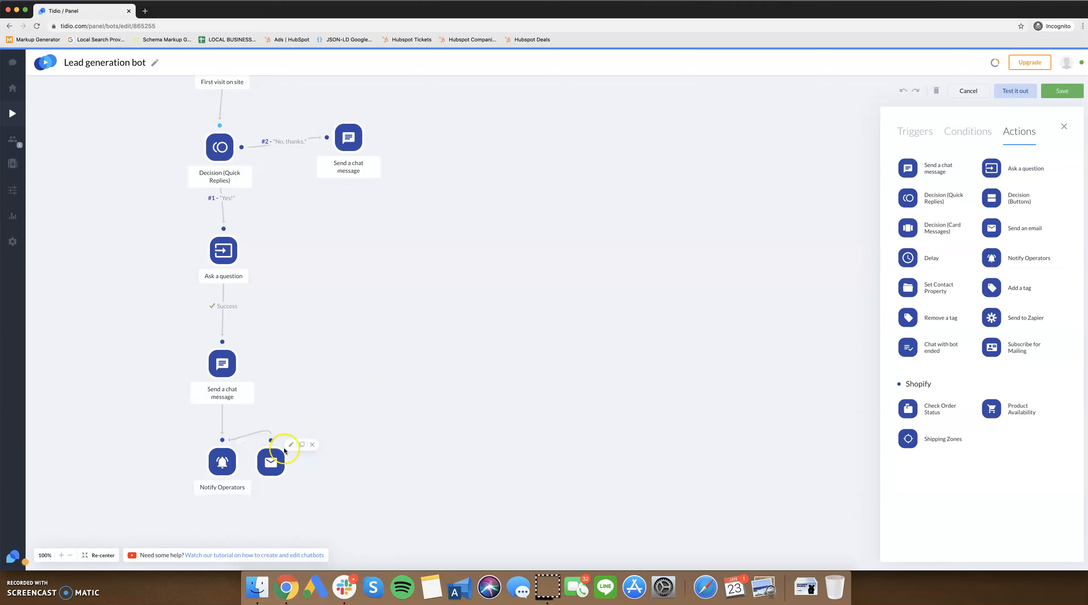
pyautogui.click(286, 445)
pyautogui.tripleClick(522, 249)
pyautogui.write('New Lead A')
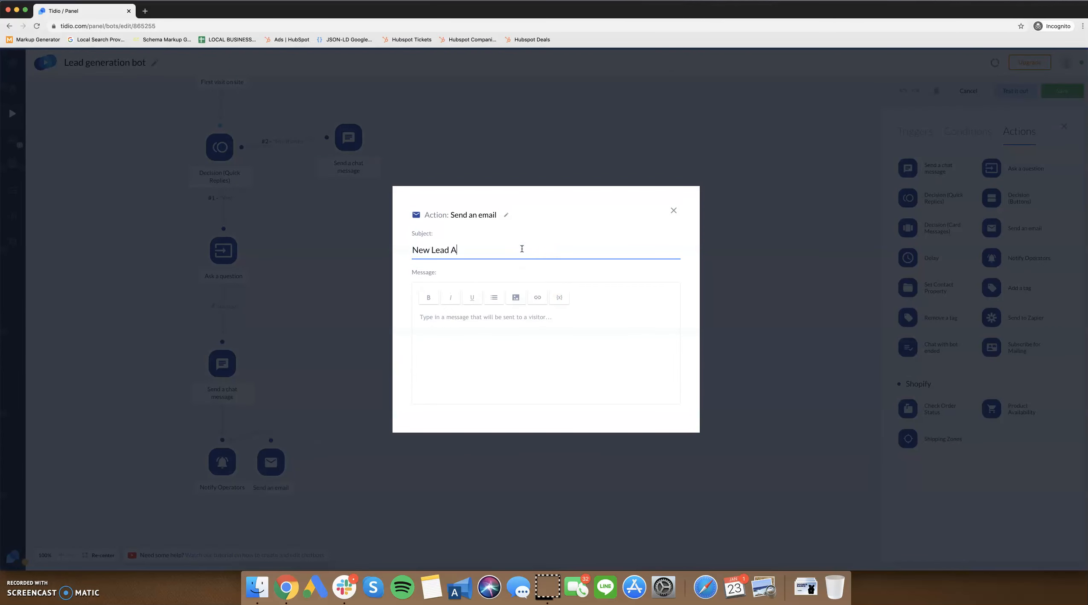
# Write the e-mail message with a greeting by name and the line "A new subscriber has just been sent a 20% off promo code.".
pyautogui.press('Tab')
pyautogui.press('Tab')
pyautogui.press('Tab')
pyautogui.click(473, 327)
pyautogui.write('Hi Marie -')
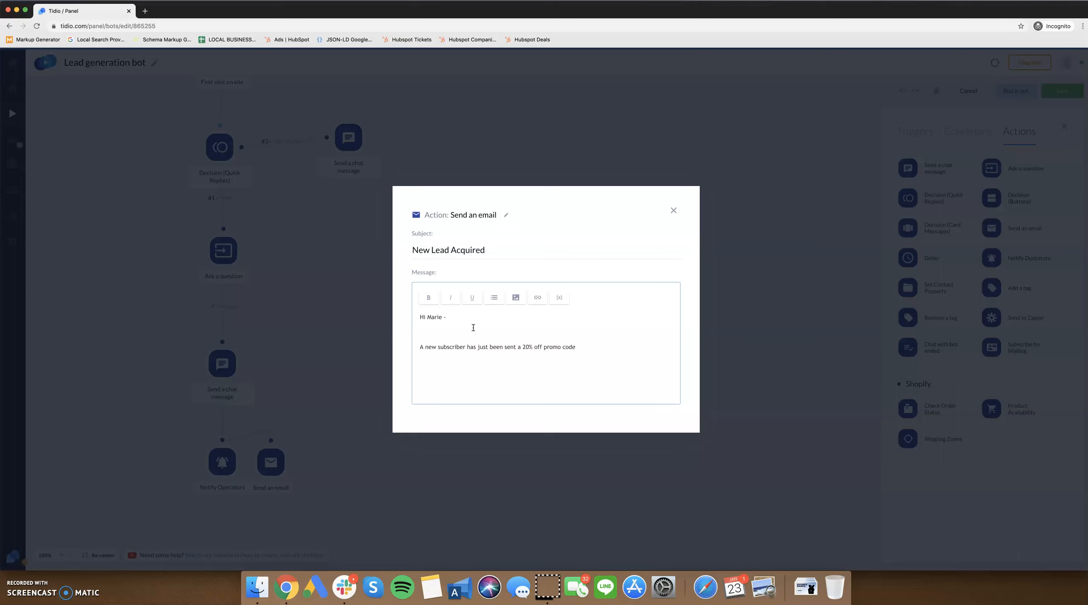
# Replace the e-mail message's personal greeting with "Hooray!".
pyautogui.write('ooray')
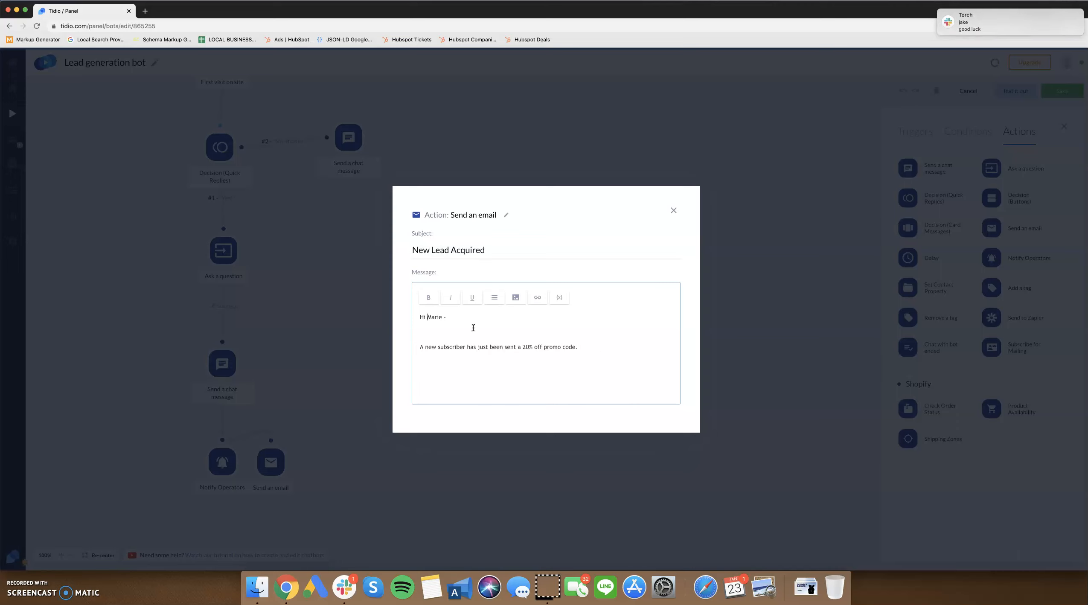
pyautogui.press('BackSpace')
pyautogui.press('BackSpace')
pyautogui.press('BackSpace')
pyautogui.press('BackSpace')
pyautogui.press('BackSpace')
pyautogui.press('BackSpace')
pyautogui.press('BackSpace')
pyautogui.write('ooray!')
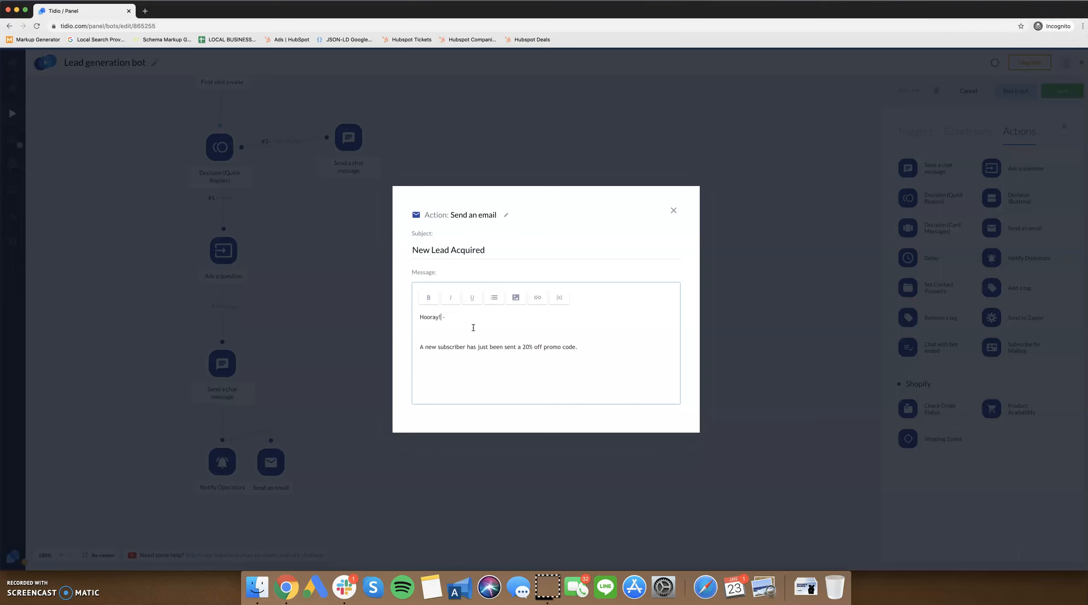
pyautogui.press('Delete')
pyautogui.press('Delete')
# Add a line reading "email address:" with the email variable below the promo code sentence, and close the e-mail action's settings.
pyautogui.click(586, 350)
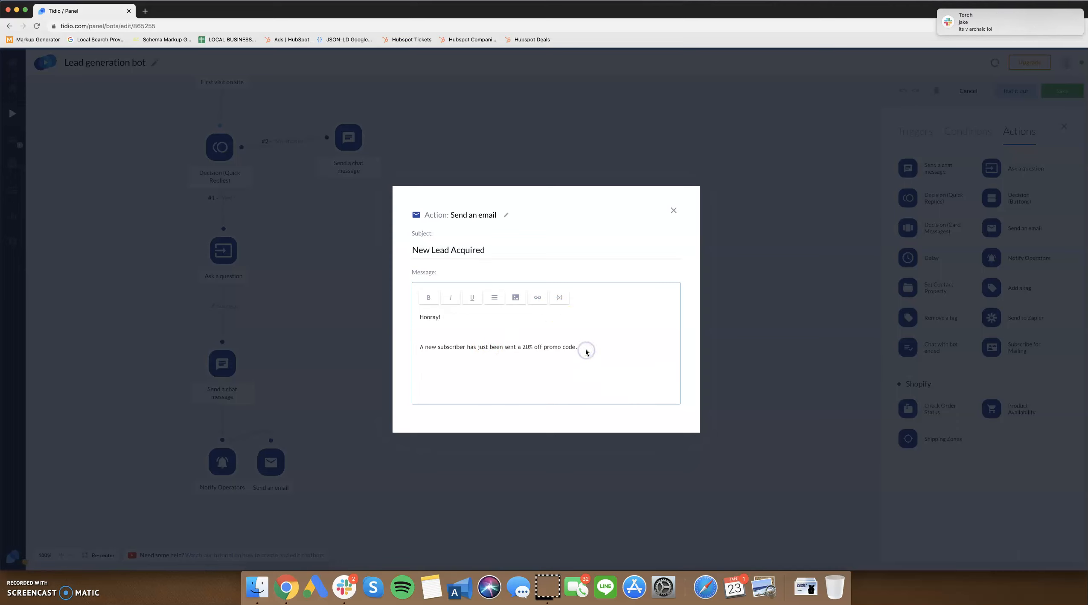
pyautogui.click(559, 298)
pyautogui.click(503, 320)
pyautogui.press('BackSpace')
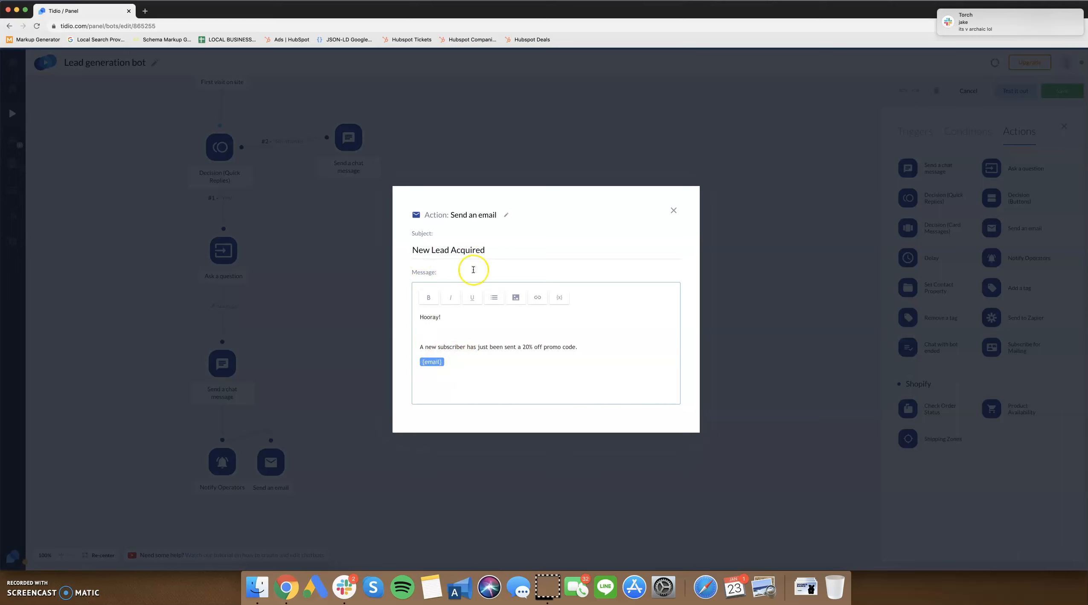
pyautogui.click(472, 368)
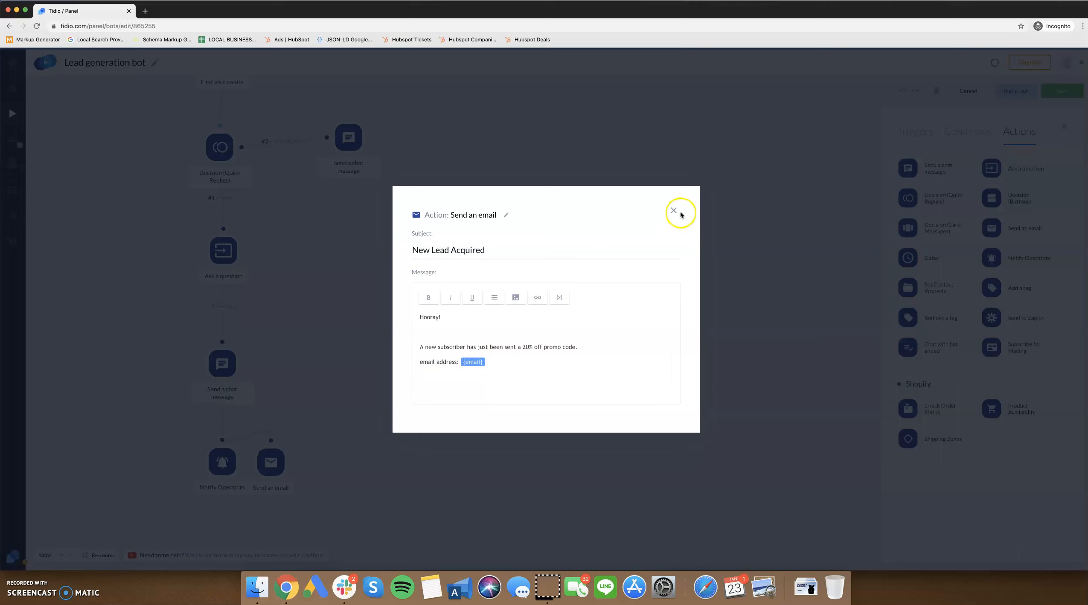
pyautogui.click(481, 251)
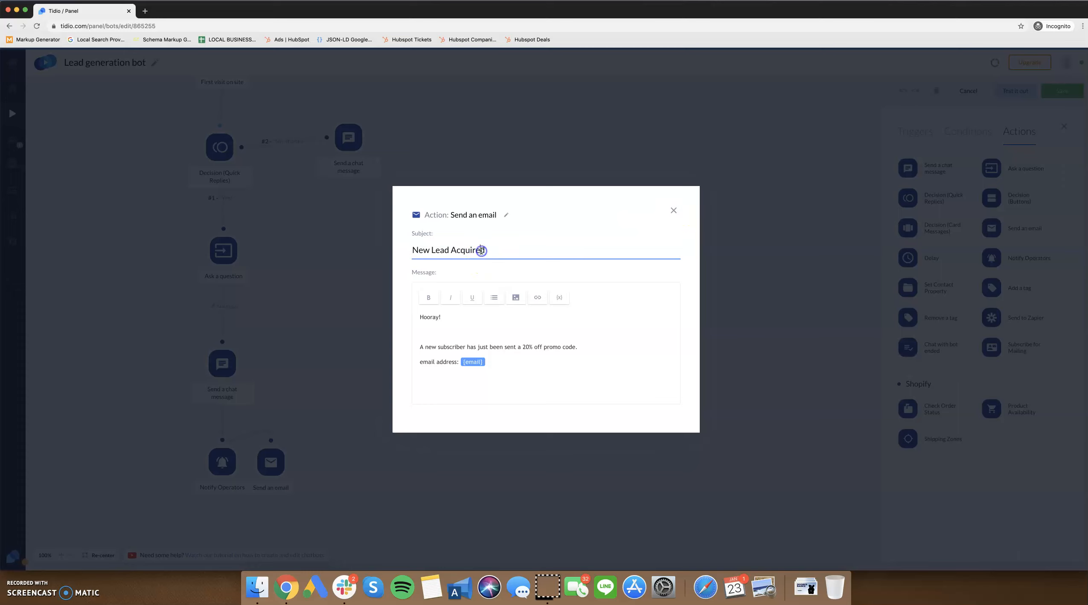
pyautogui.click(578, 216)
pyautogui.click(673, 212)
pyautogui.moveTo(285, 452)
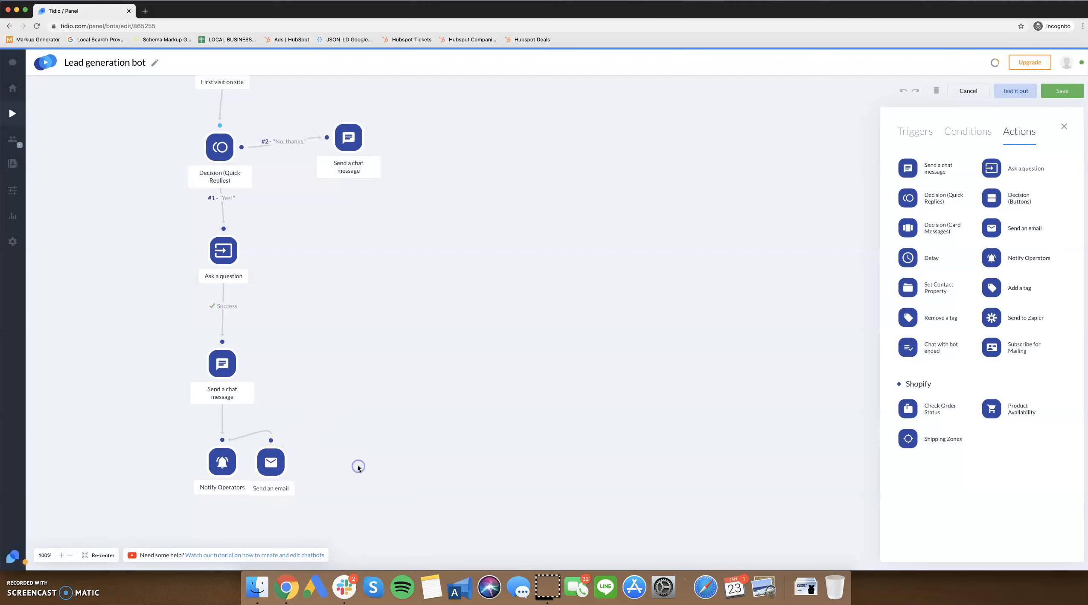
# Try to test the bot, and repair the reported node by unlinking Send an email from Notify Operators and moving it below.
pyautogui.click(1028, 95)
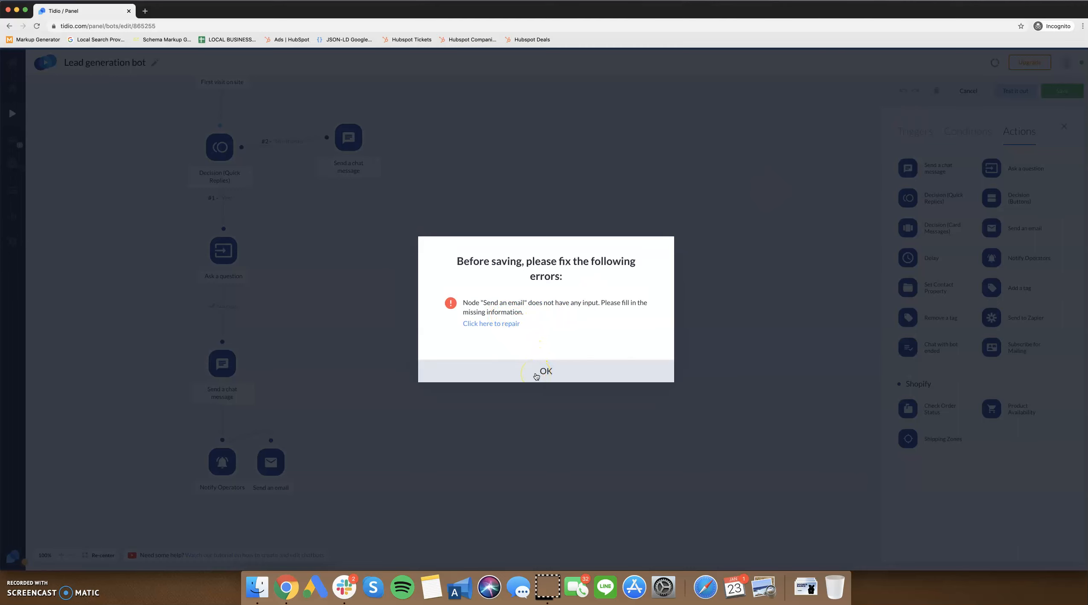
pyautogui.click(491, 322)
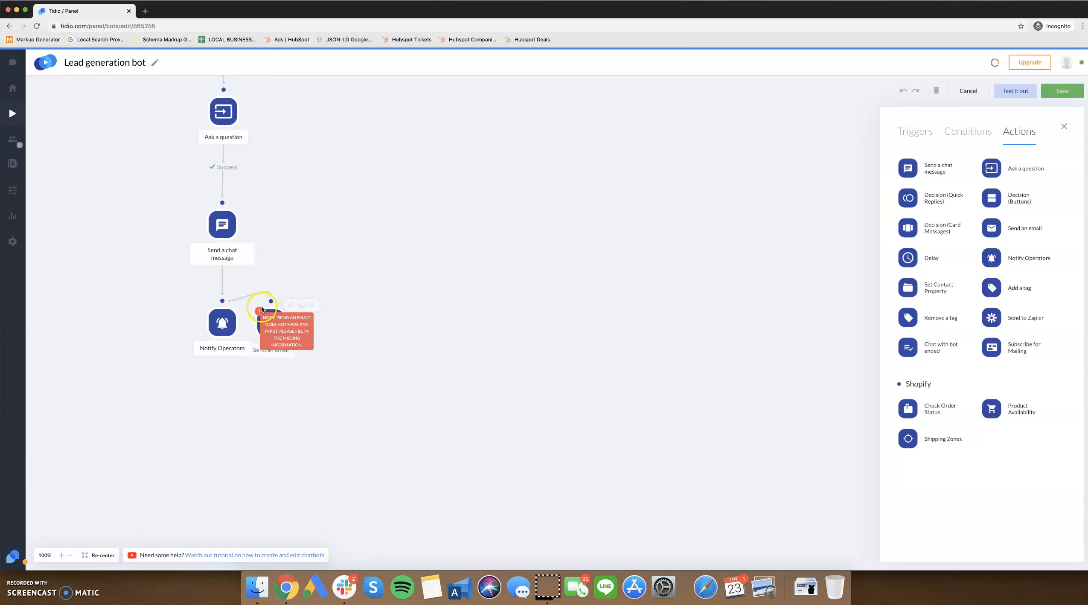
pyautogui.click(246, 295)
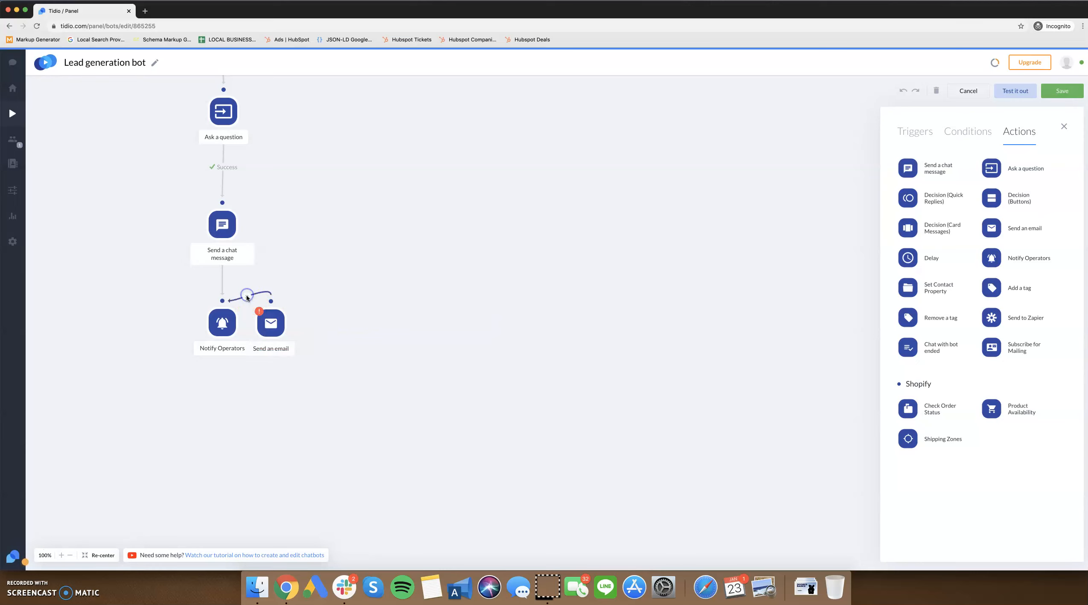
pyautogui.doubleClick(246, 295)
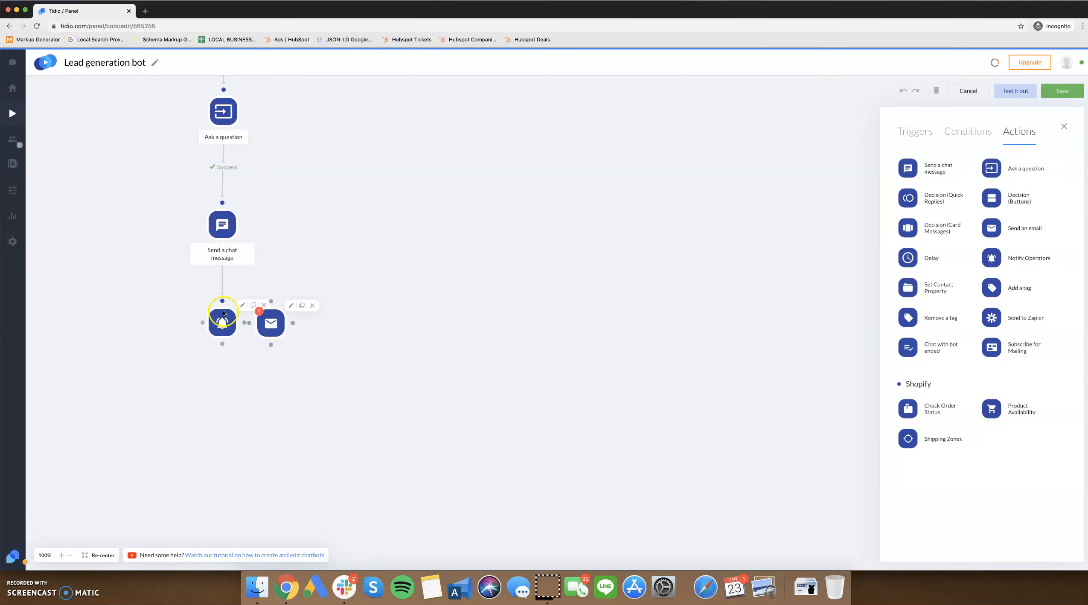
pyautogui.moveTo(248, 323); pyautogui.dragTo(218, 406)
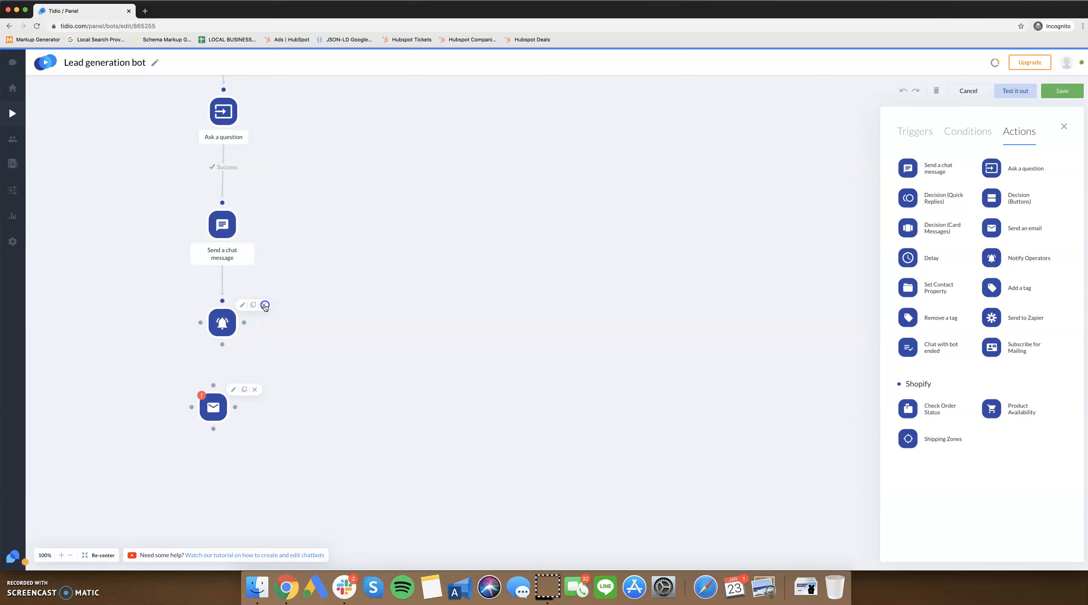
# Delete the Notify Operators action and link the chat message below the question to the Send an email action.
pyautogui.click(263, 304)
pyautogui.moveTo(217, 406); pyautogui.dragTo(223, 247)
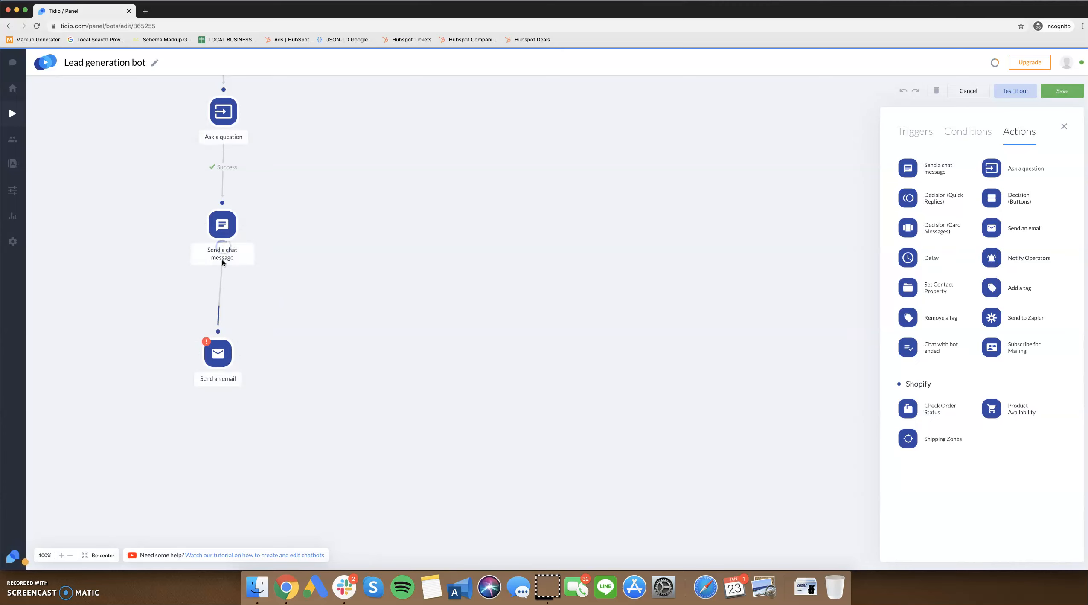
pyautogui.click(220, 296)
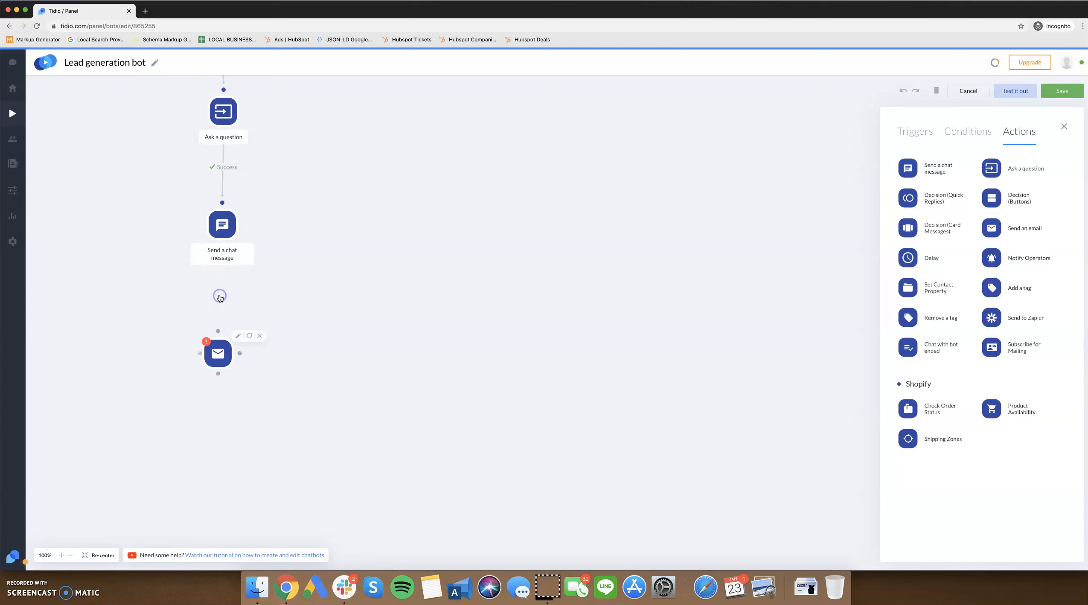
pyautogui.click(226, 236)
pyautogui.moveTo(221, 248); pyautogui.dragTo(217, 332)
# Check the whole flow from the First visit on site trigger to Send an email and save the bot.
pyautogui.scroll(2, 303, 323)
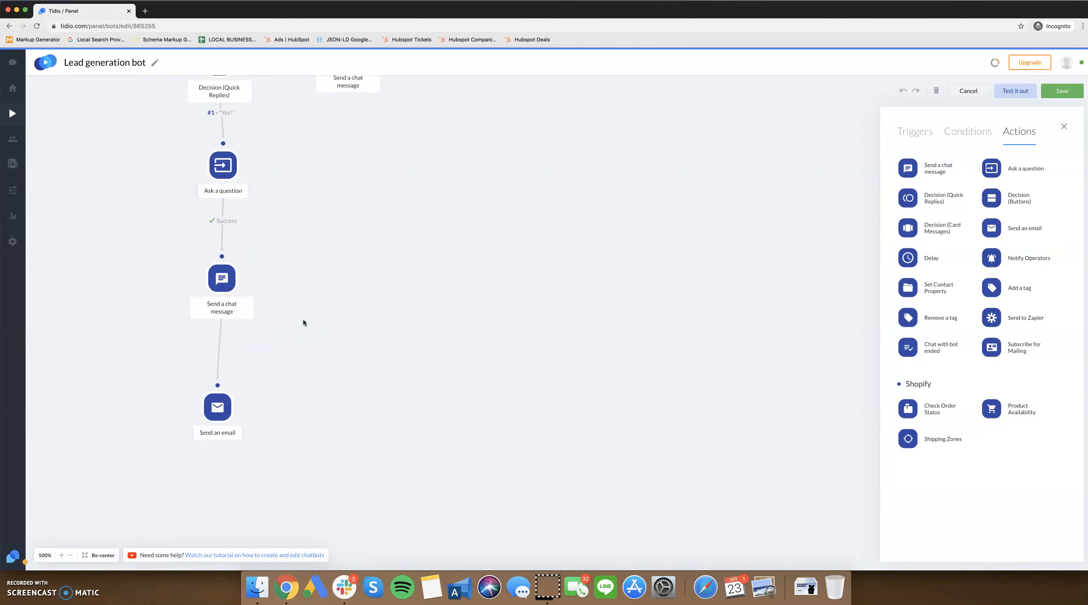
pyautogui.scroll(2, 420, 298)
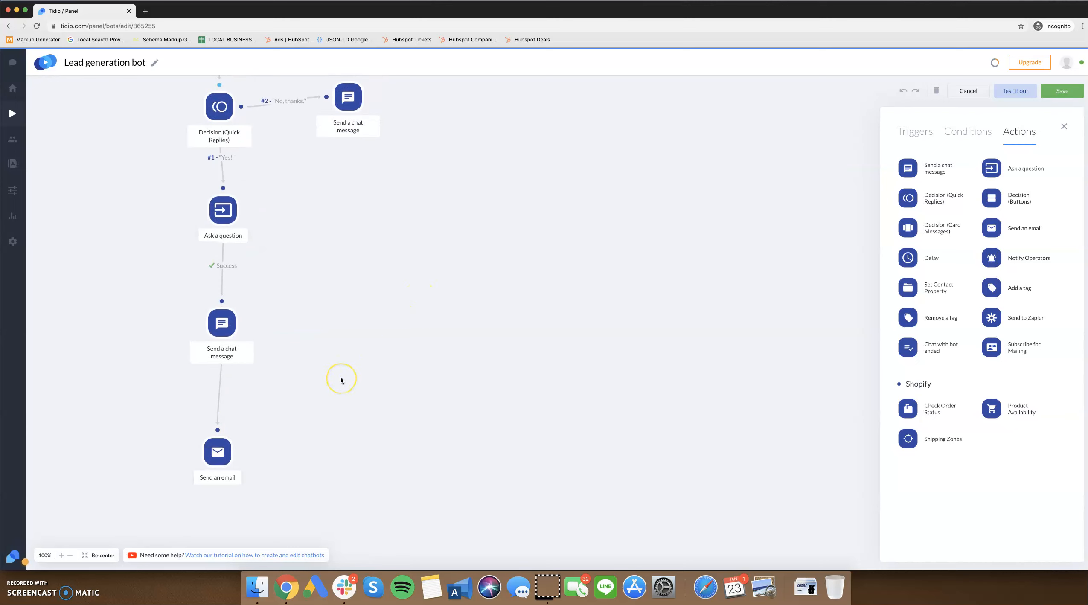
pyautogui.scroll(2, 341, 378)
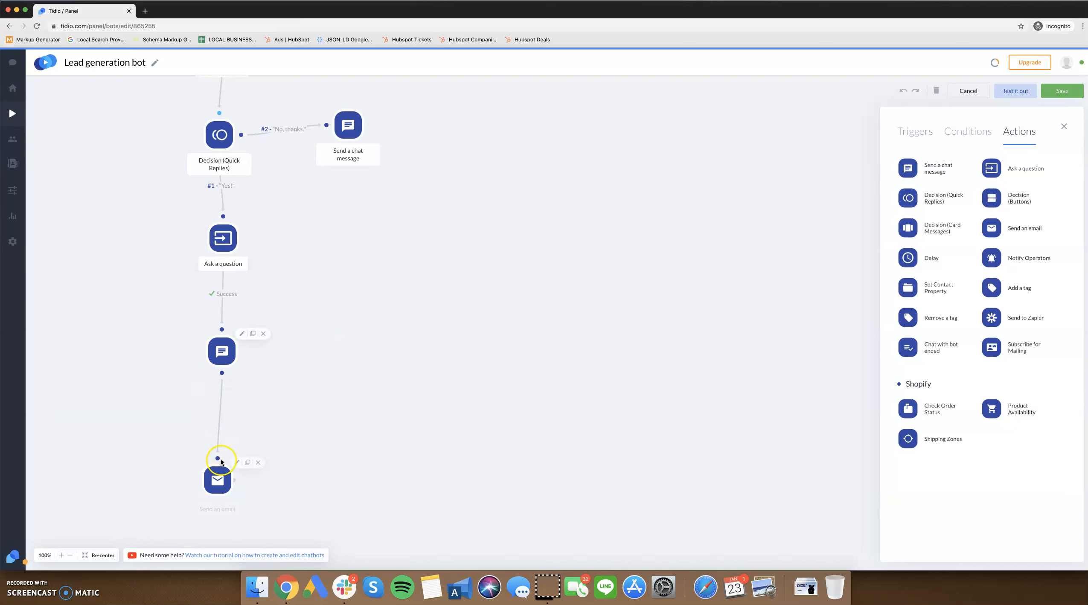
pyautogui.scroll(2, 515, 325)
pyautogui.scroll(2, 517, 326)
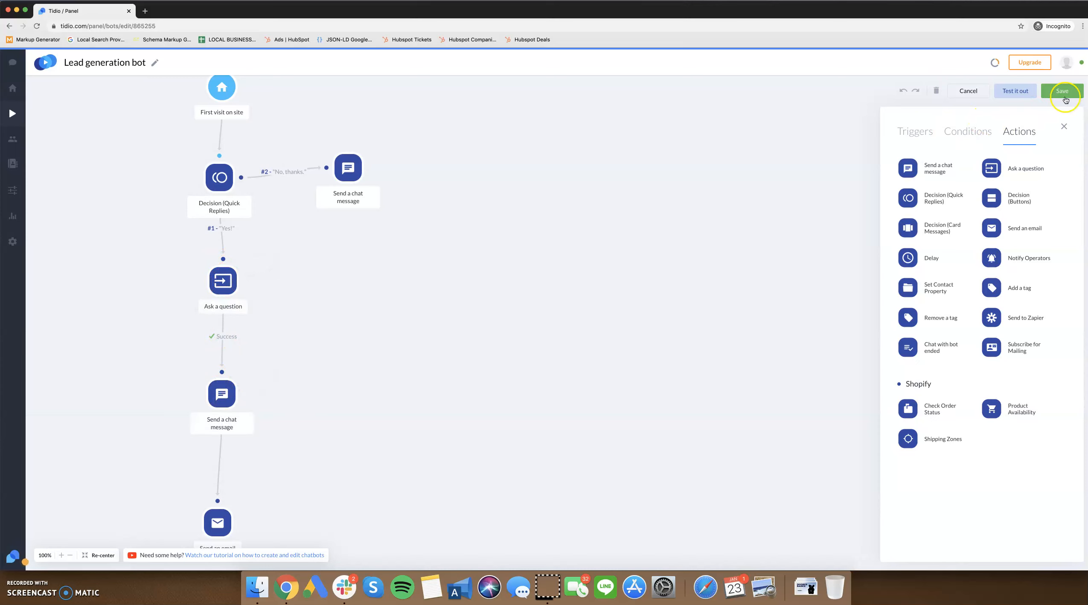
pyautogui.click(1065, 92)
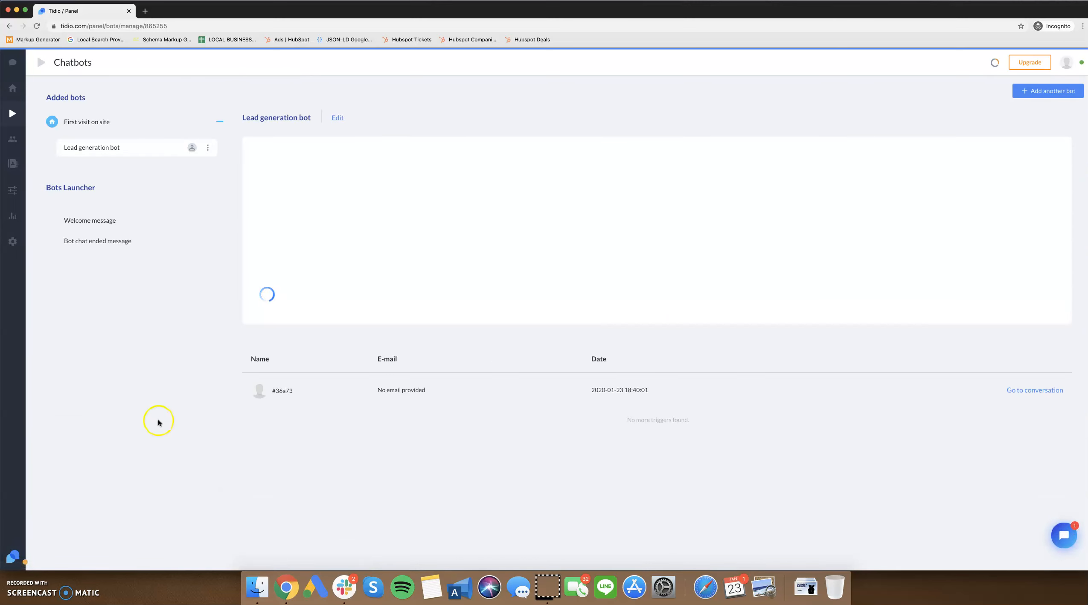
# Reopen the Lead generation bot for editing and launch its test conversation in a separate window moved beside the flow.
pyautogui.click(206, 148)
pyautogui.click(170, 174)
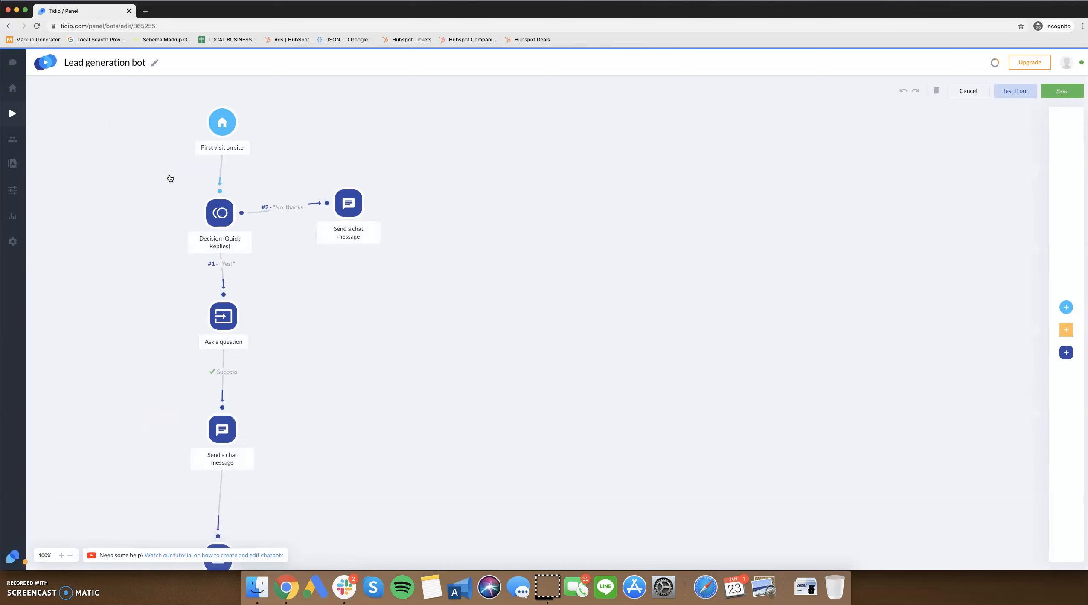
pyautogui.click(1023, 90)
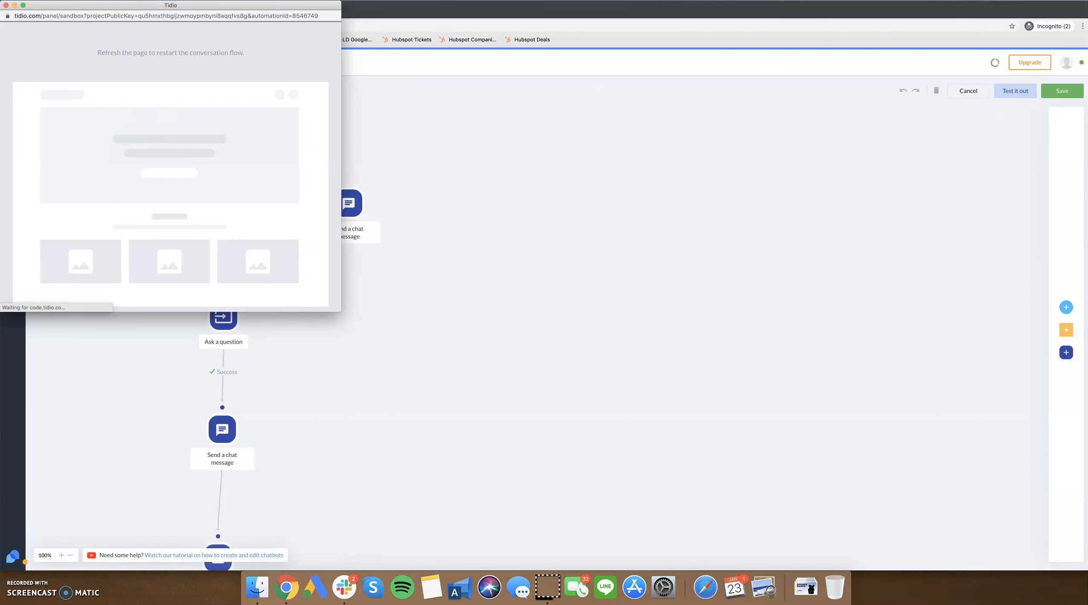
pyautogui.moveTo(230, 5); pyautogui.dragTo(500, 87)
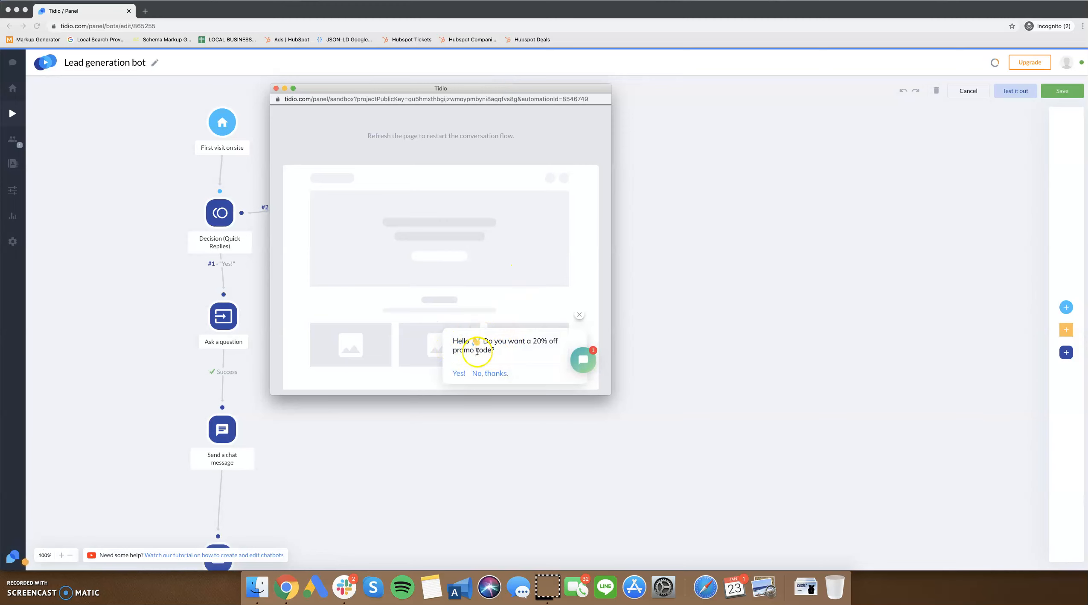
# Test the conversation by answering "Yes!" to the 20% off offer and sending a sample e-mail address.
pyautogui.click(459, 374)
pyautogui.click(474, 348)
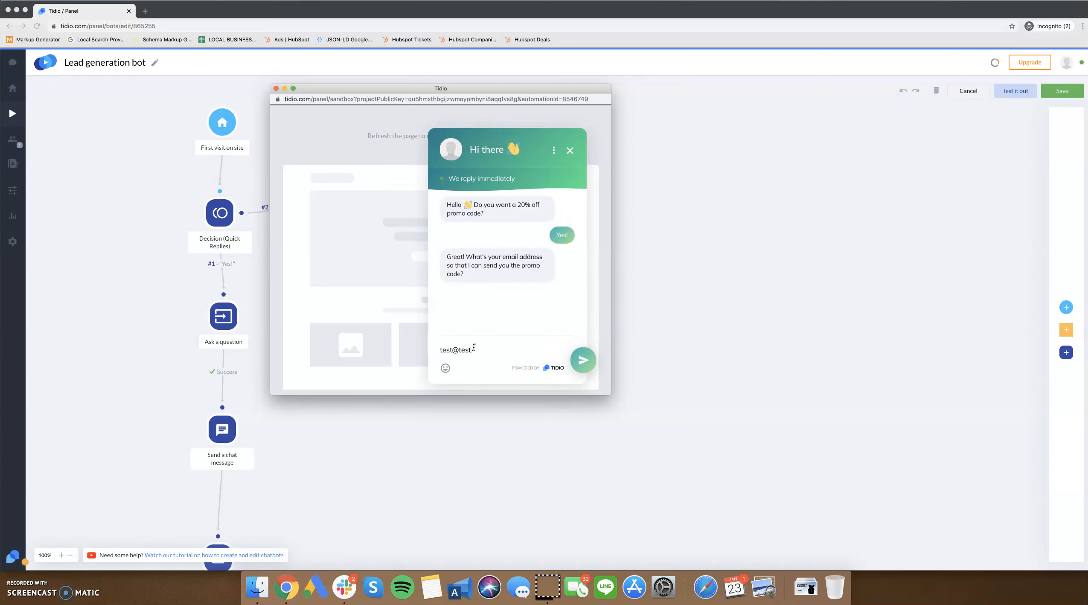
pyautogui.click(583, 360)
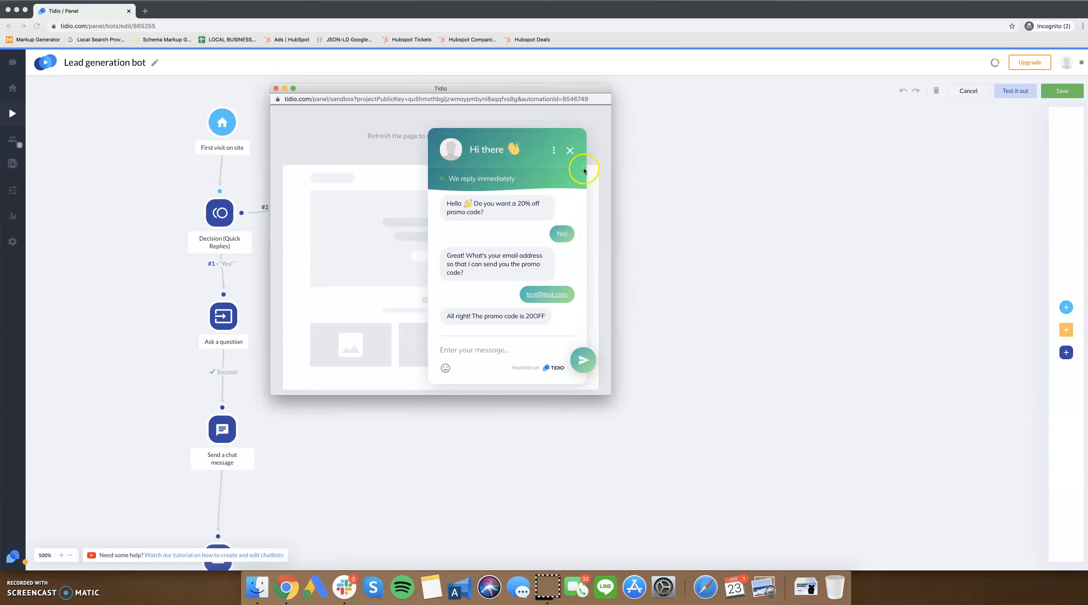
# Close the test conversation and its window, and save the Lead generation bot.
pyautogui.click(569, 151)
pyautogui.click(276, 88)
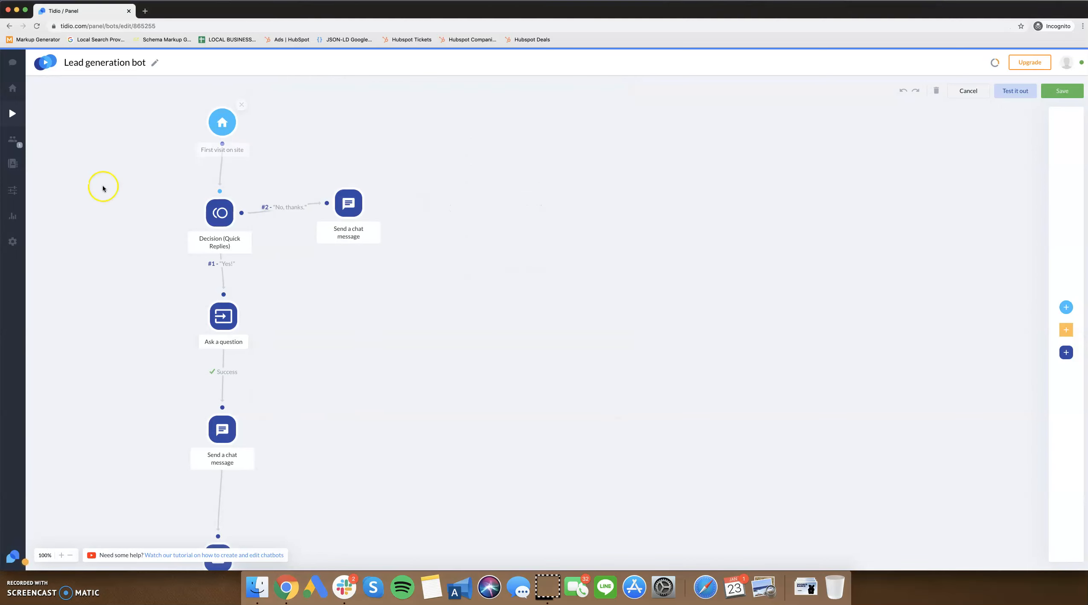
pyautogui.click(1052, 94)
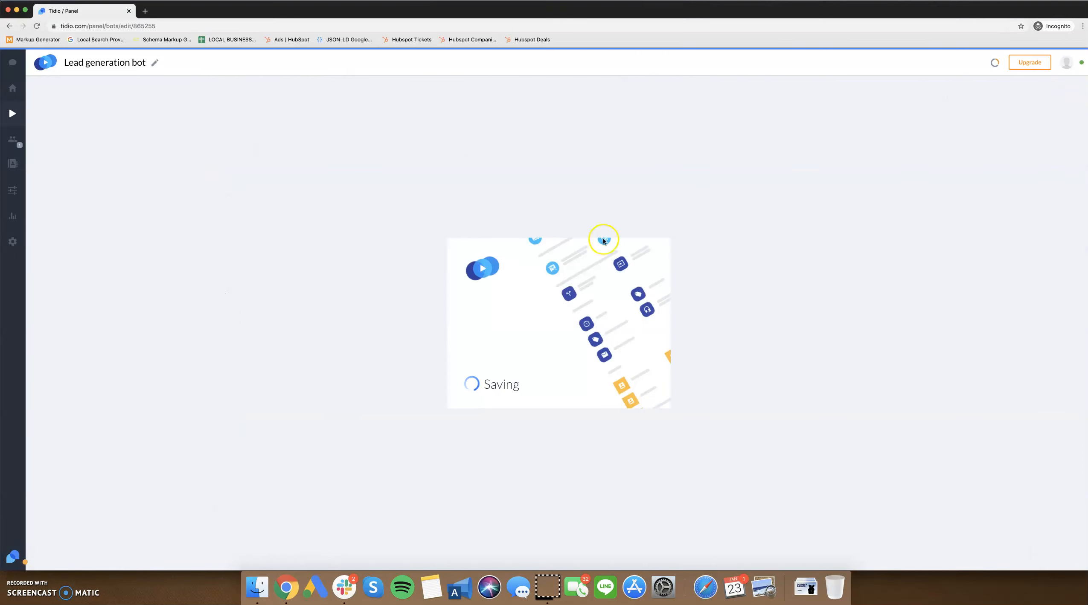